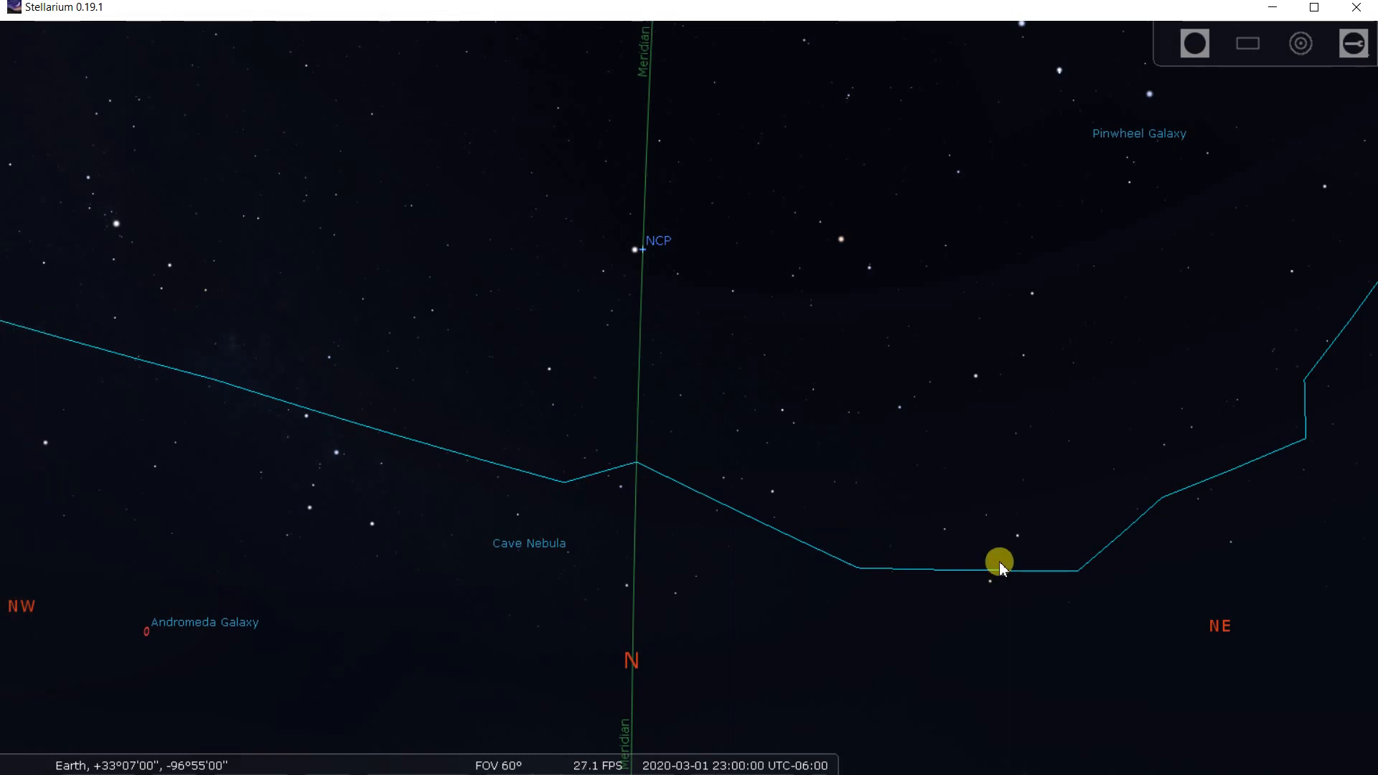
Step: Examine the custom horizon line all the way around the sky, from north through east, south and west back to north
drag(1225, 527, 768, 535)
drag(1129, 529, 732, 563)
drag(1055, 551, 590, 608)
drag(969, 554, 803, 544)
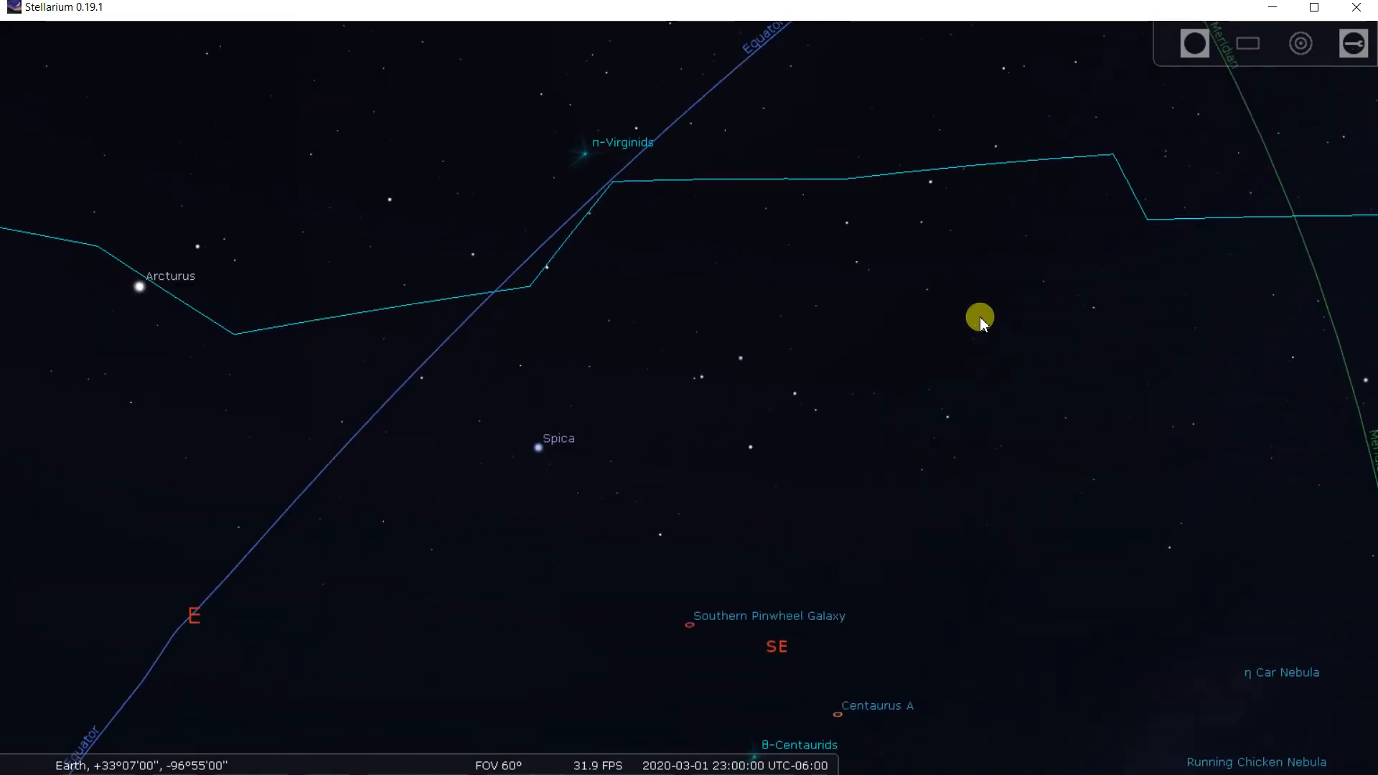
drag(1006, 523, 704, 511)
drag(1240, 538, 897, 532)
drag(1195, 524, 800, 531)
drag(1129, 527, 874, 516)
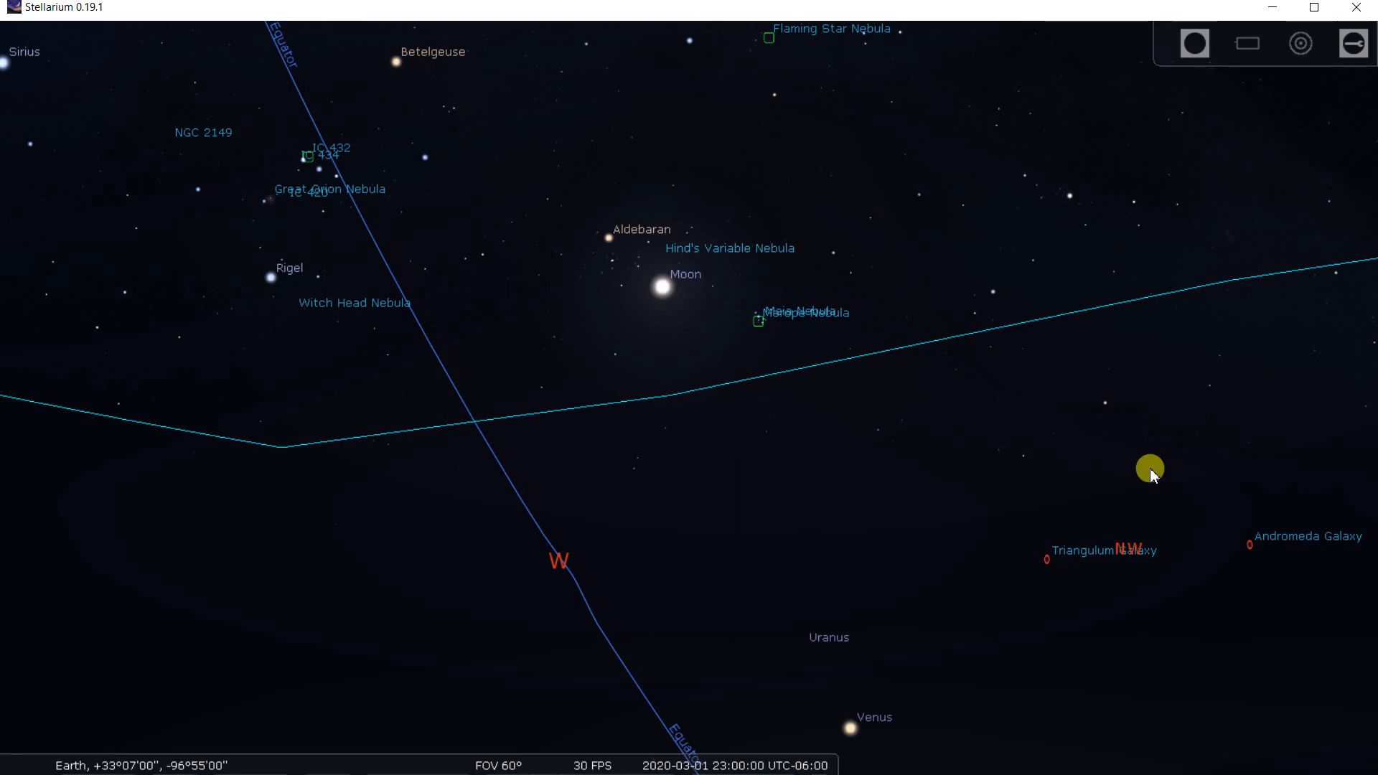
drag(1149, 468, 587, 474)
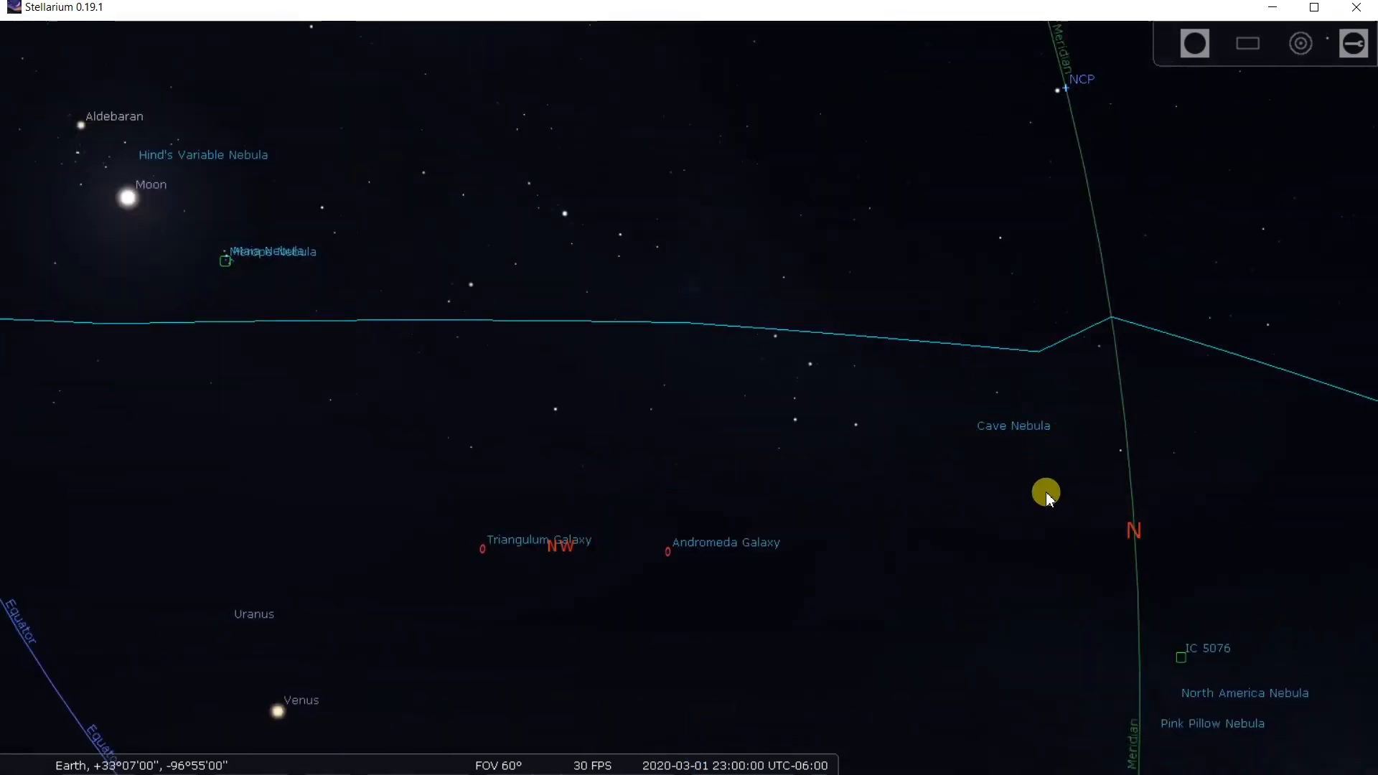
drag(992, 508, 897, 544)
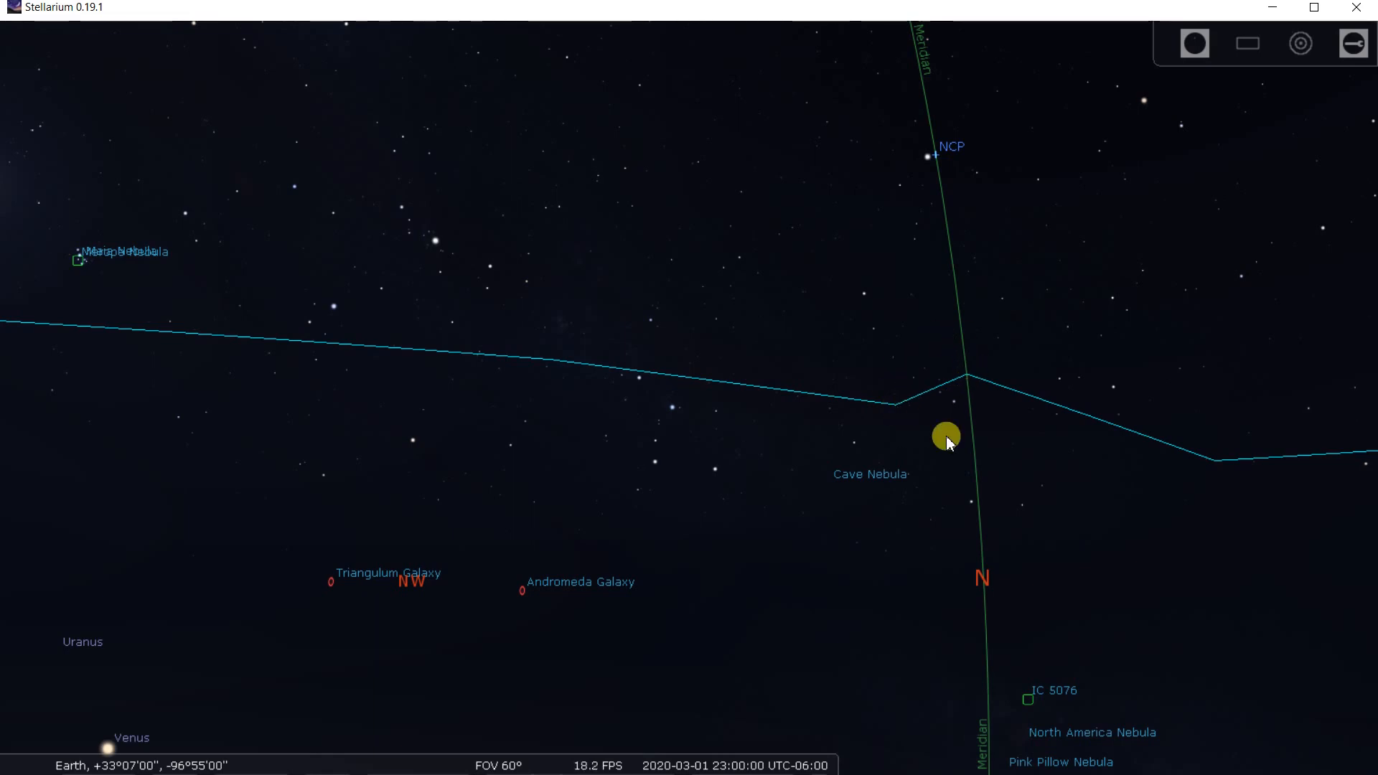
drag(997, 467, 566, 476)
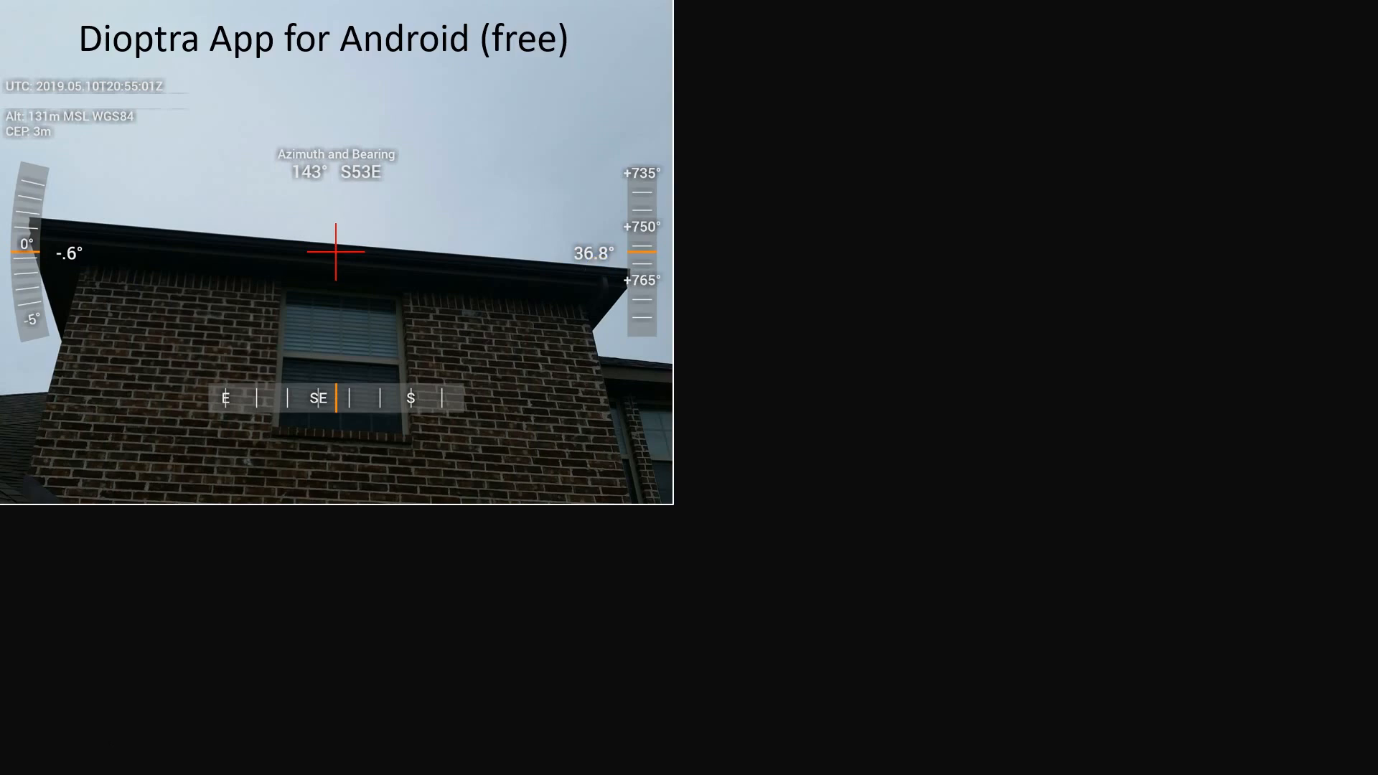
key(Right)
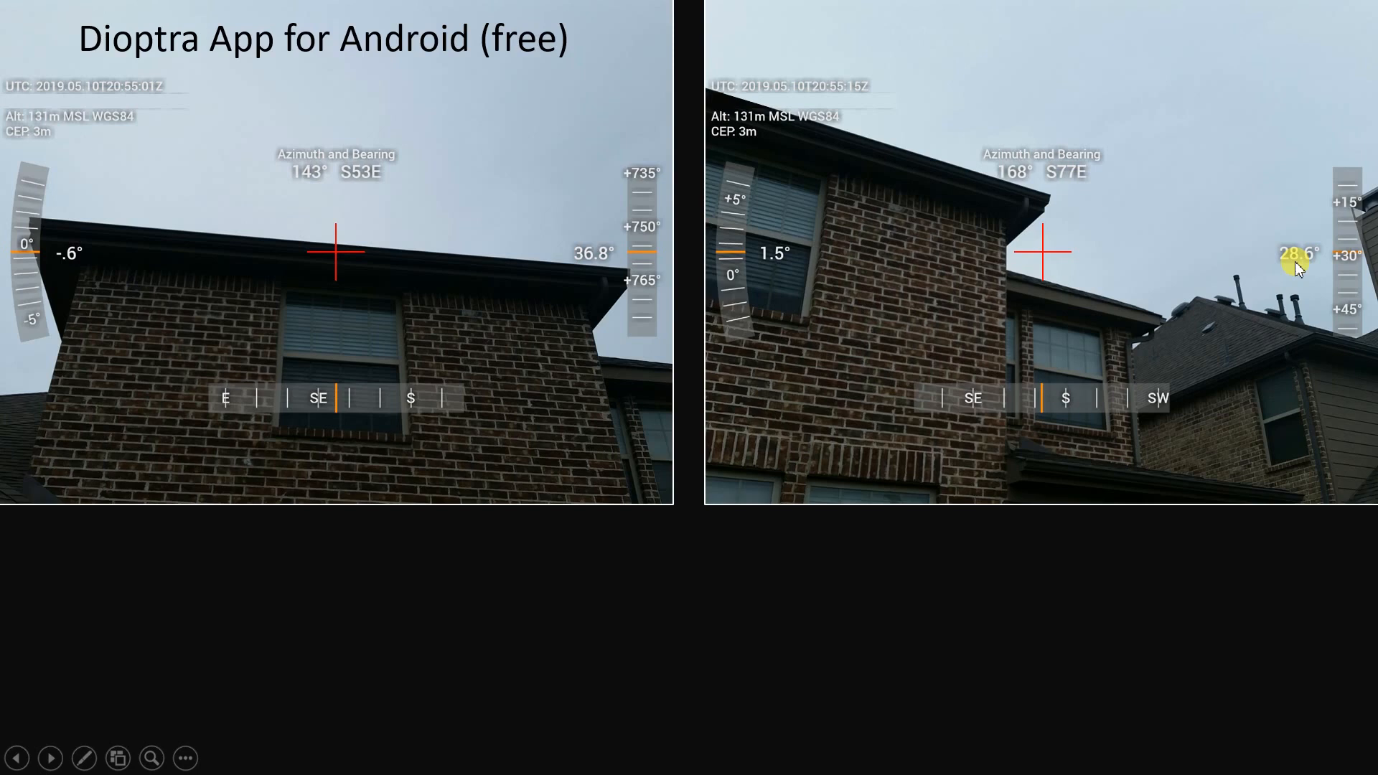
key(Right)
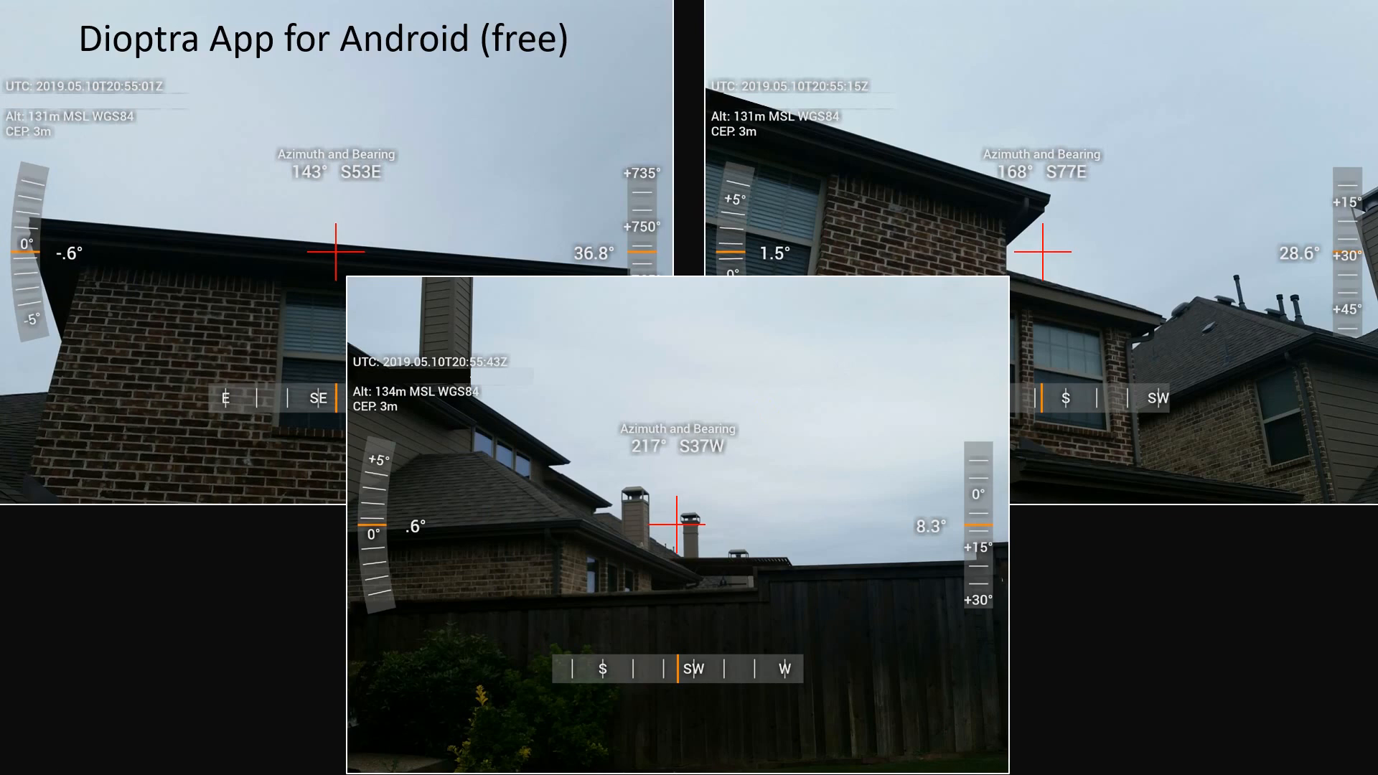
click(762, 414)
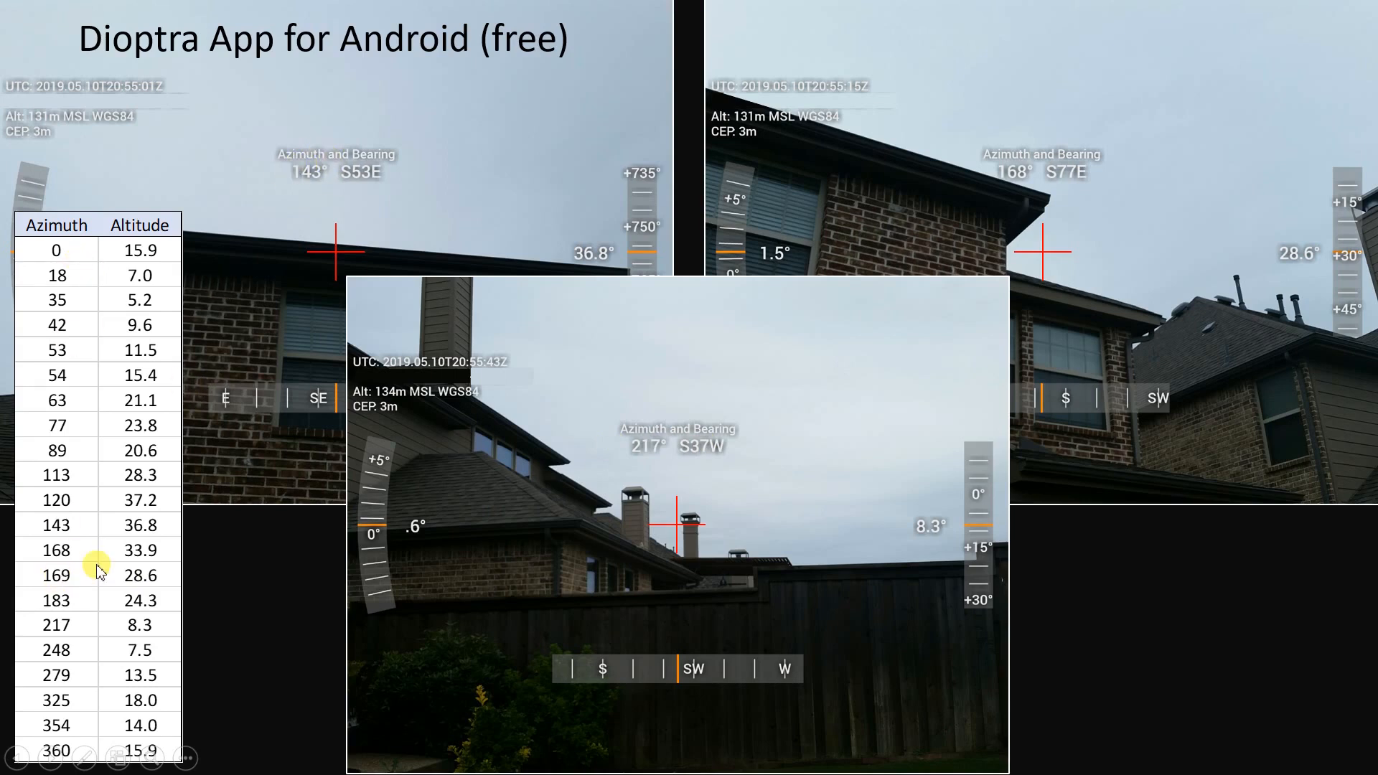
key(alt+Tab)
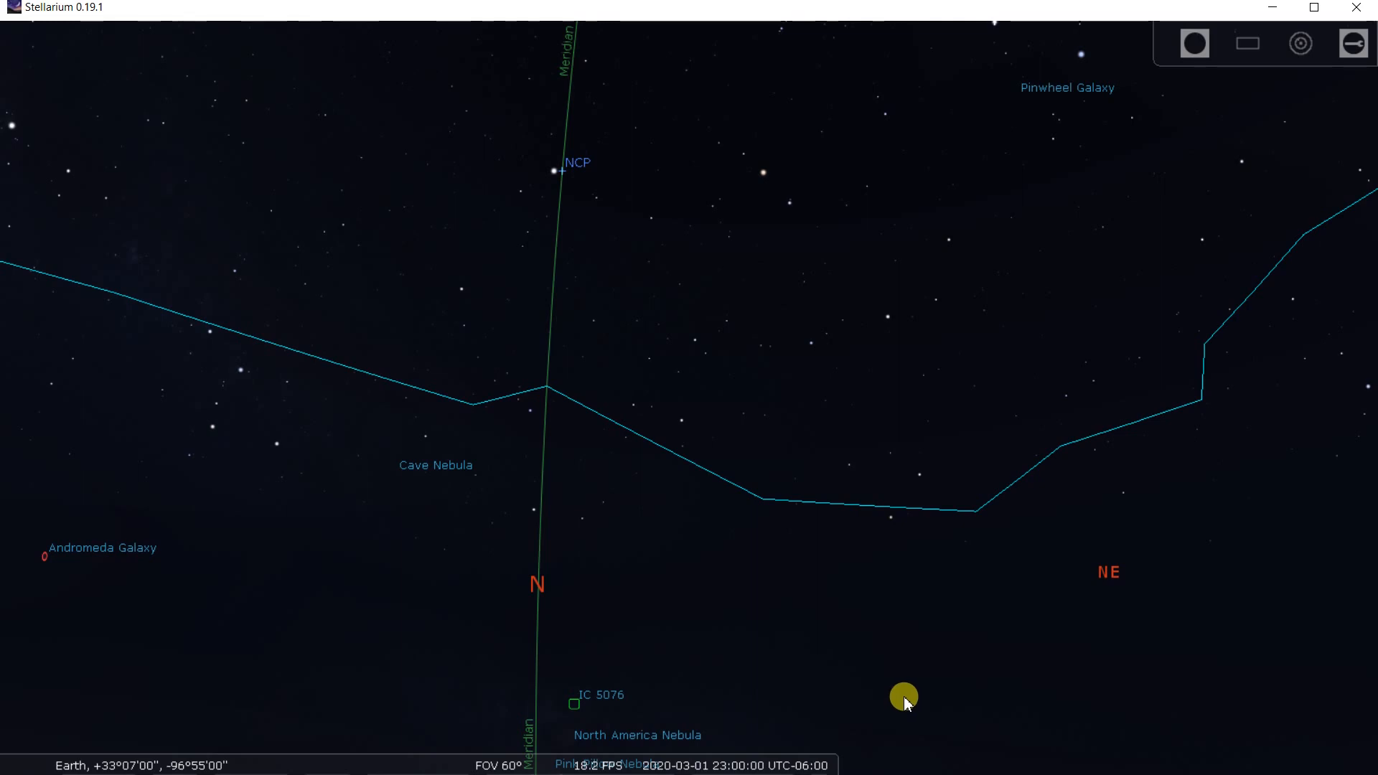
Step: Switch to the browser and read the Polygonal Line Method section of the Customising Landscapes wiki page, including its landscape.ini example and horizon list entry
click(671, 762)
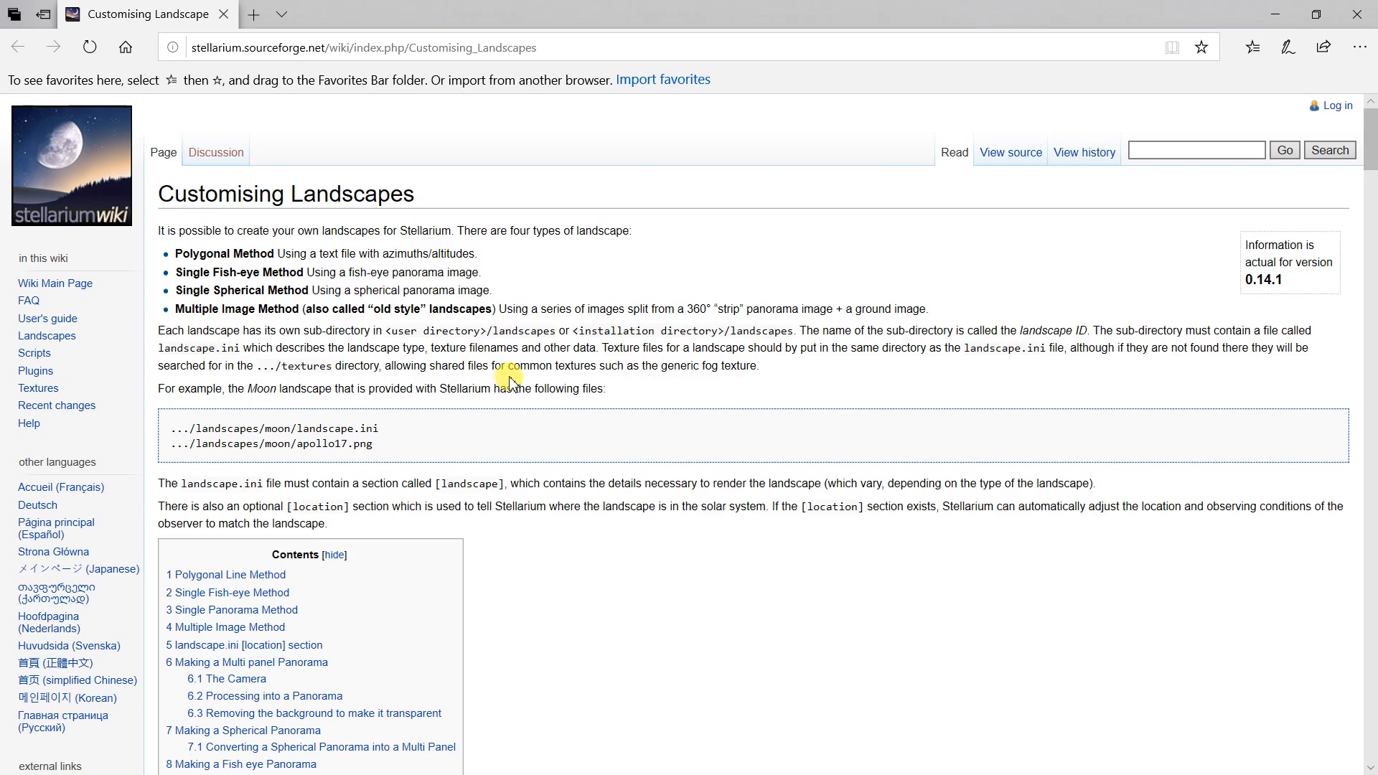
scroll(511, 380, down, 10)
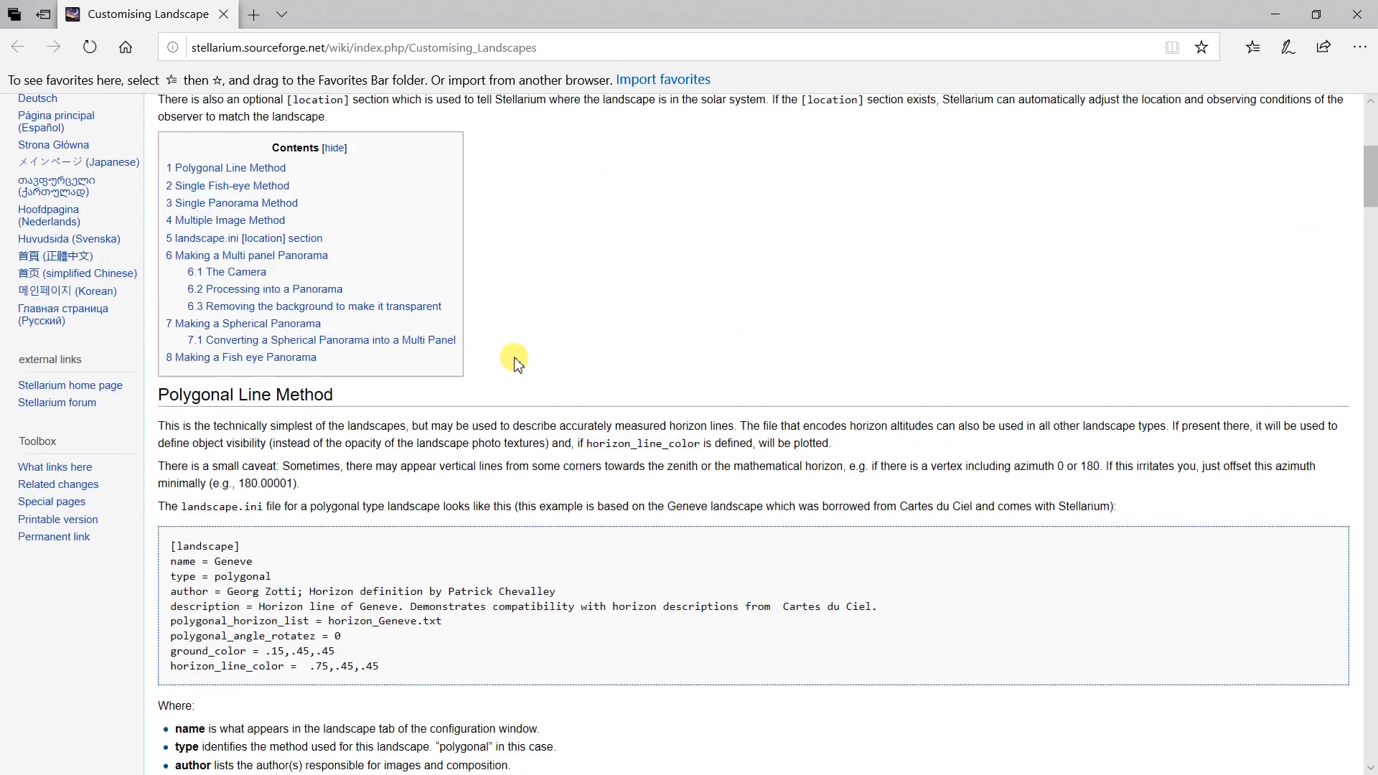
scroll(470, 172, up, 2)
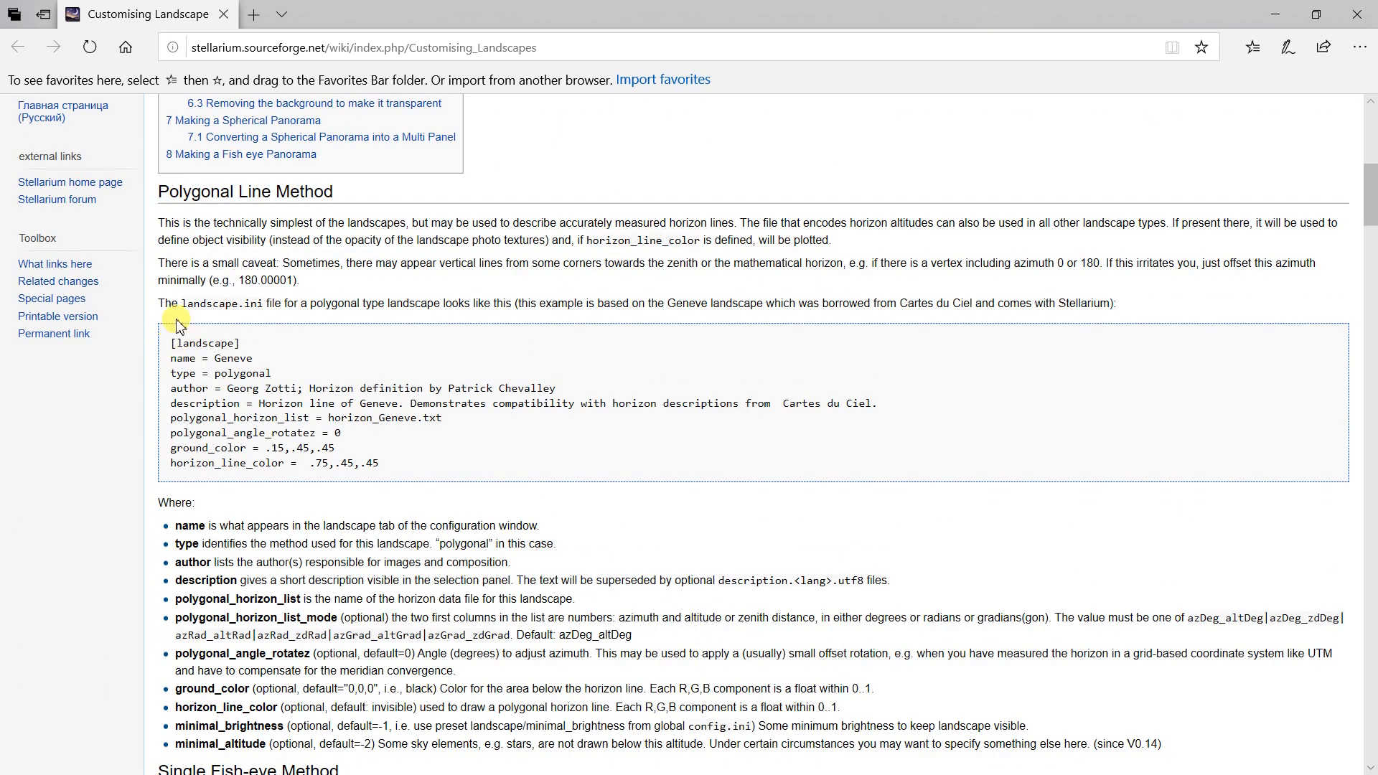
drag(185, 307, 264, 308)
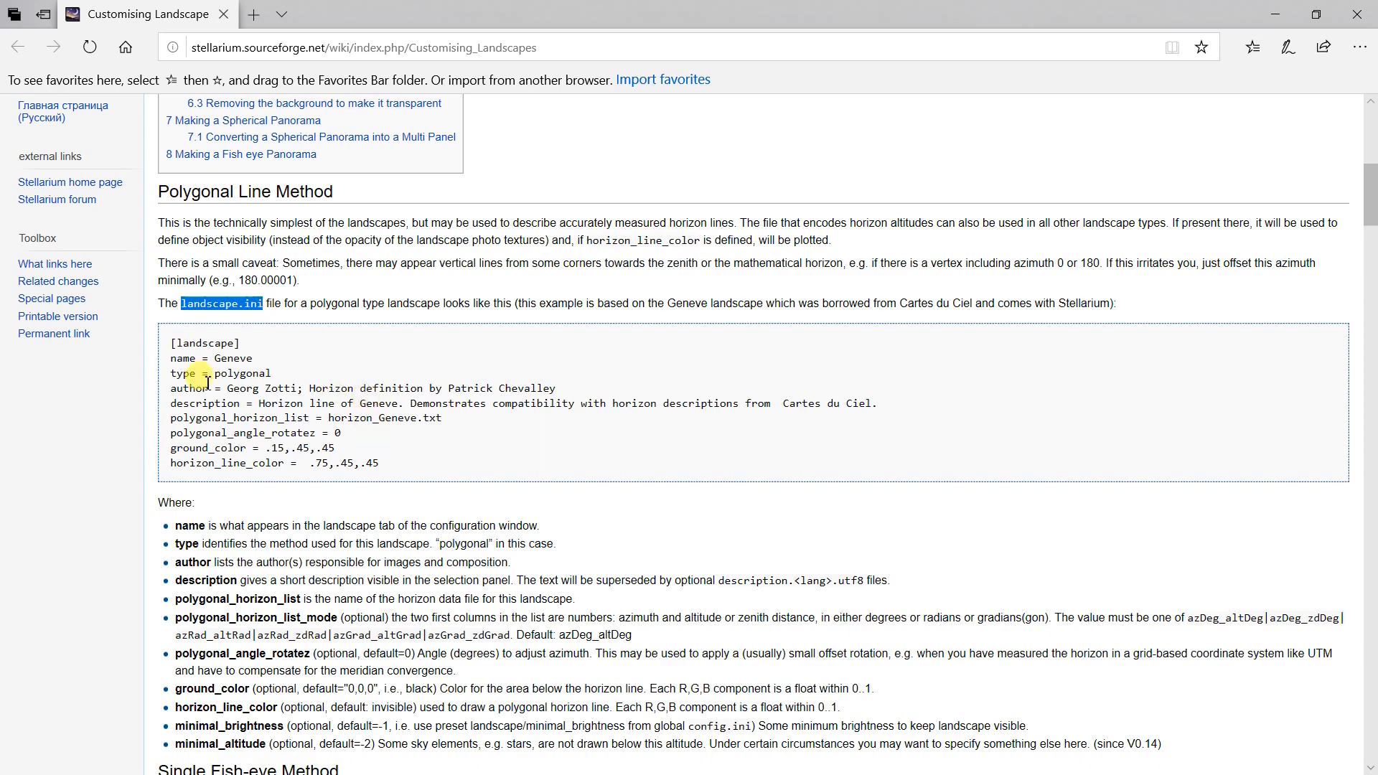
scroll(203, 379, down, 1)
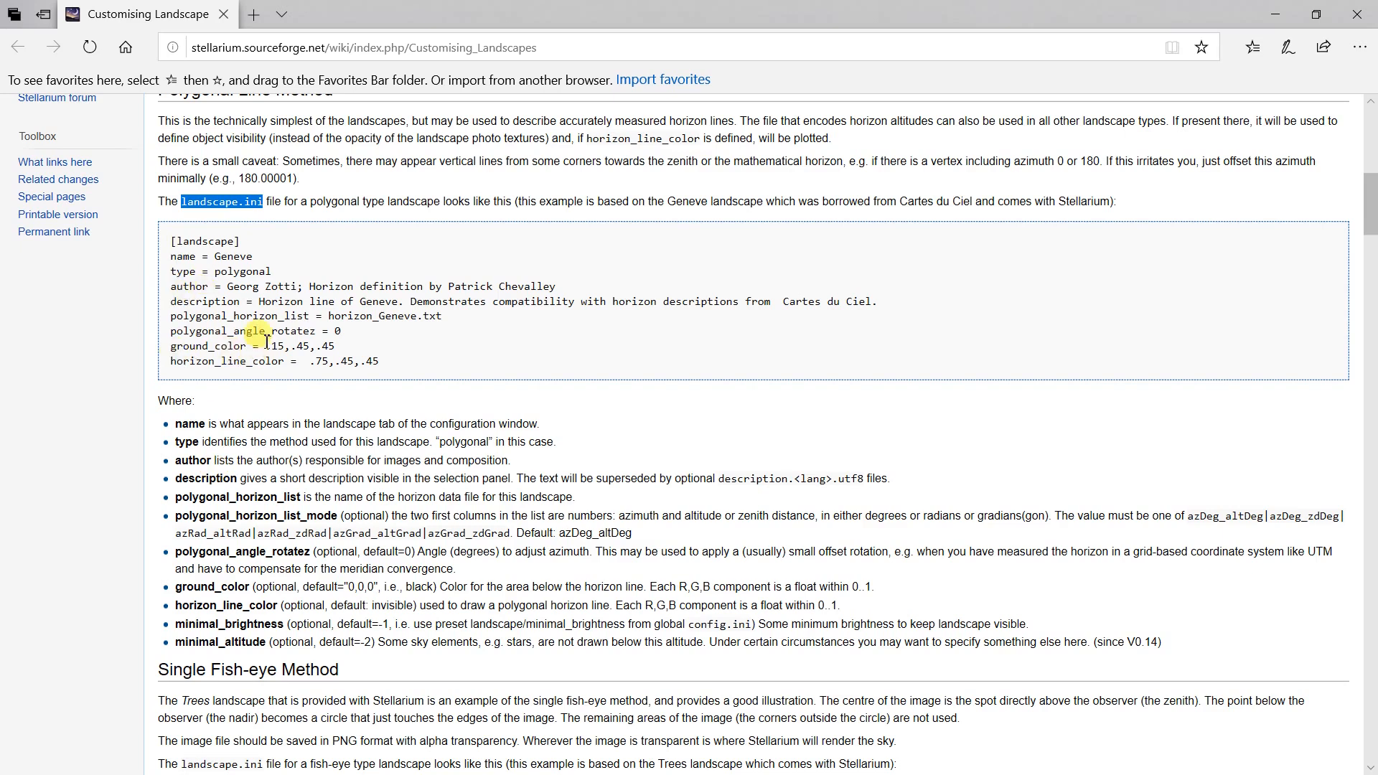
drag(328, 316, 459, 318)
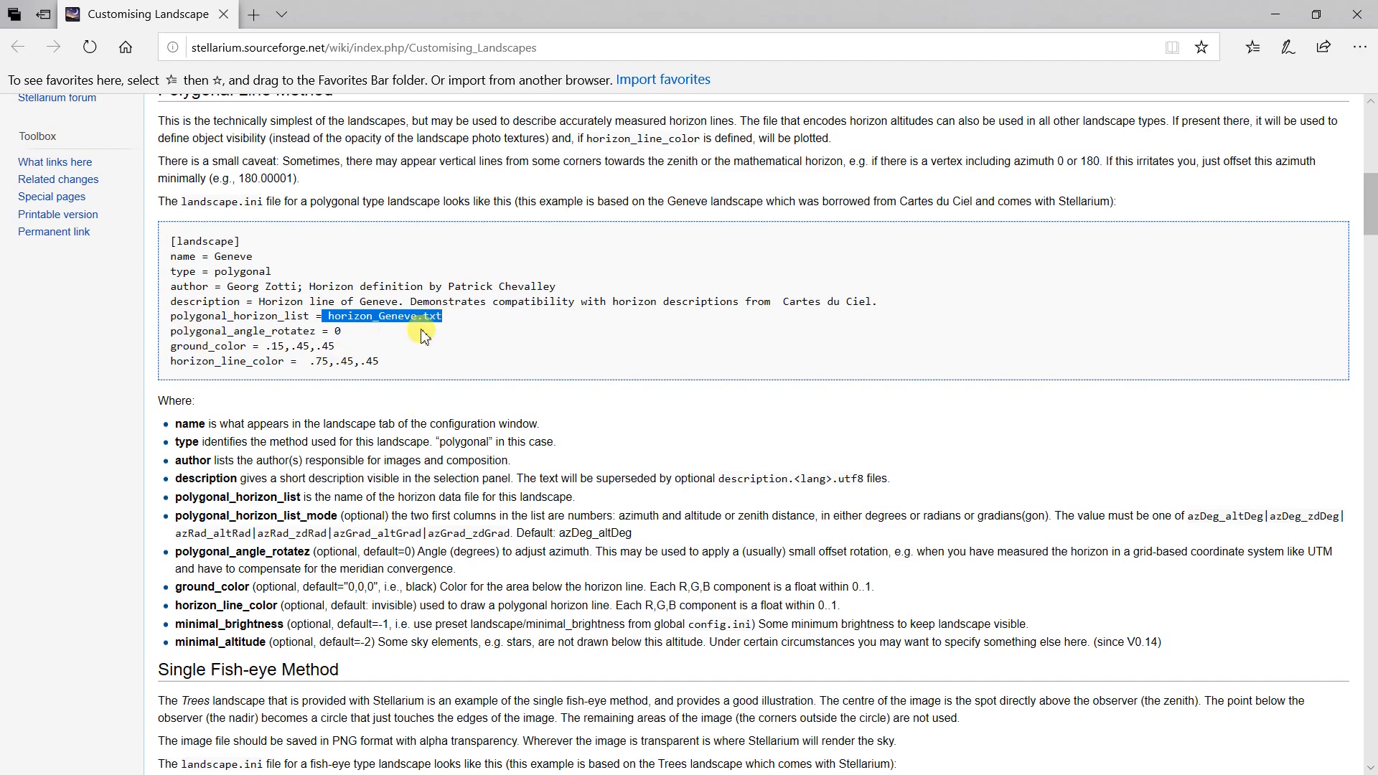
scroll(300, 383, down, 5)
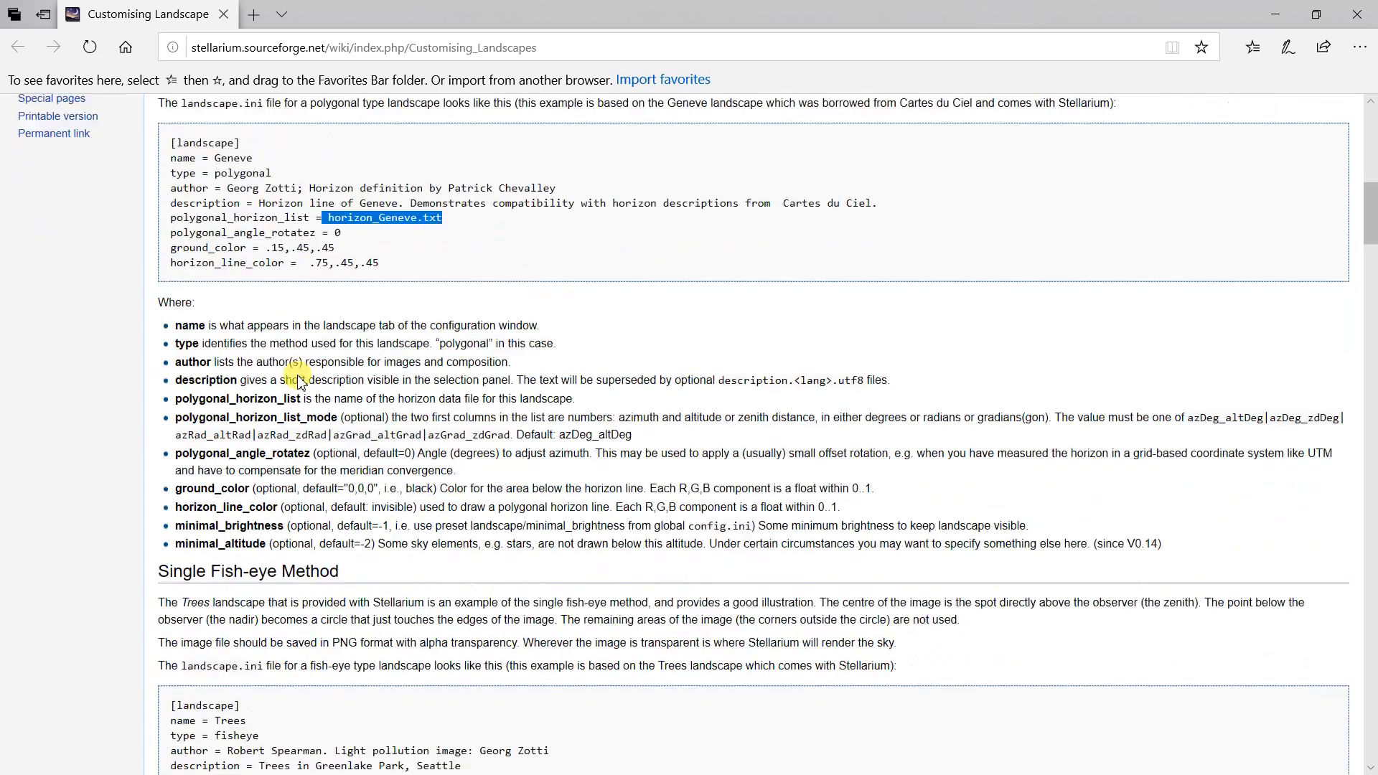
key(Home)
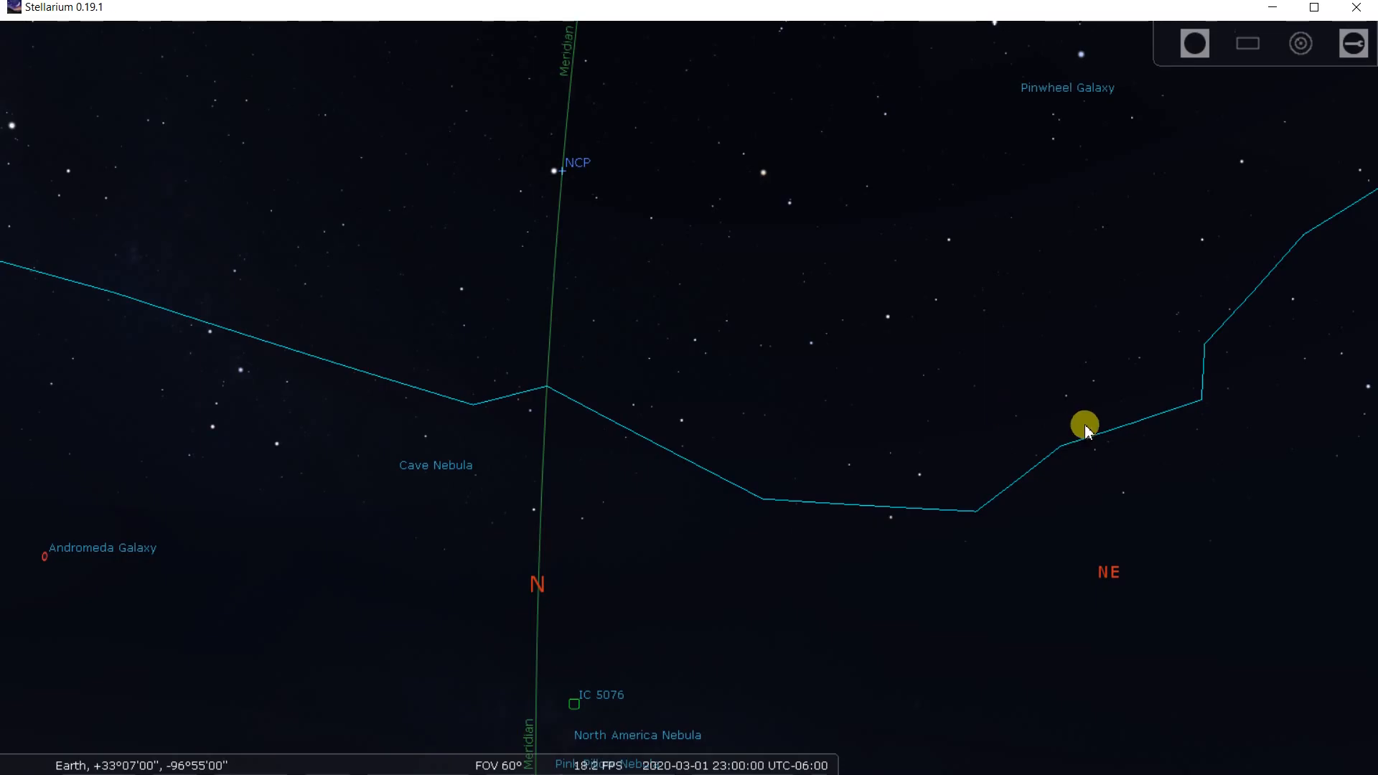
Step: Open Stellarium's landscape settings and select the Geneva landscape
mouse_move(10, 516)
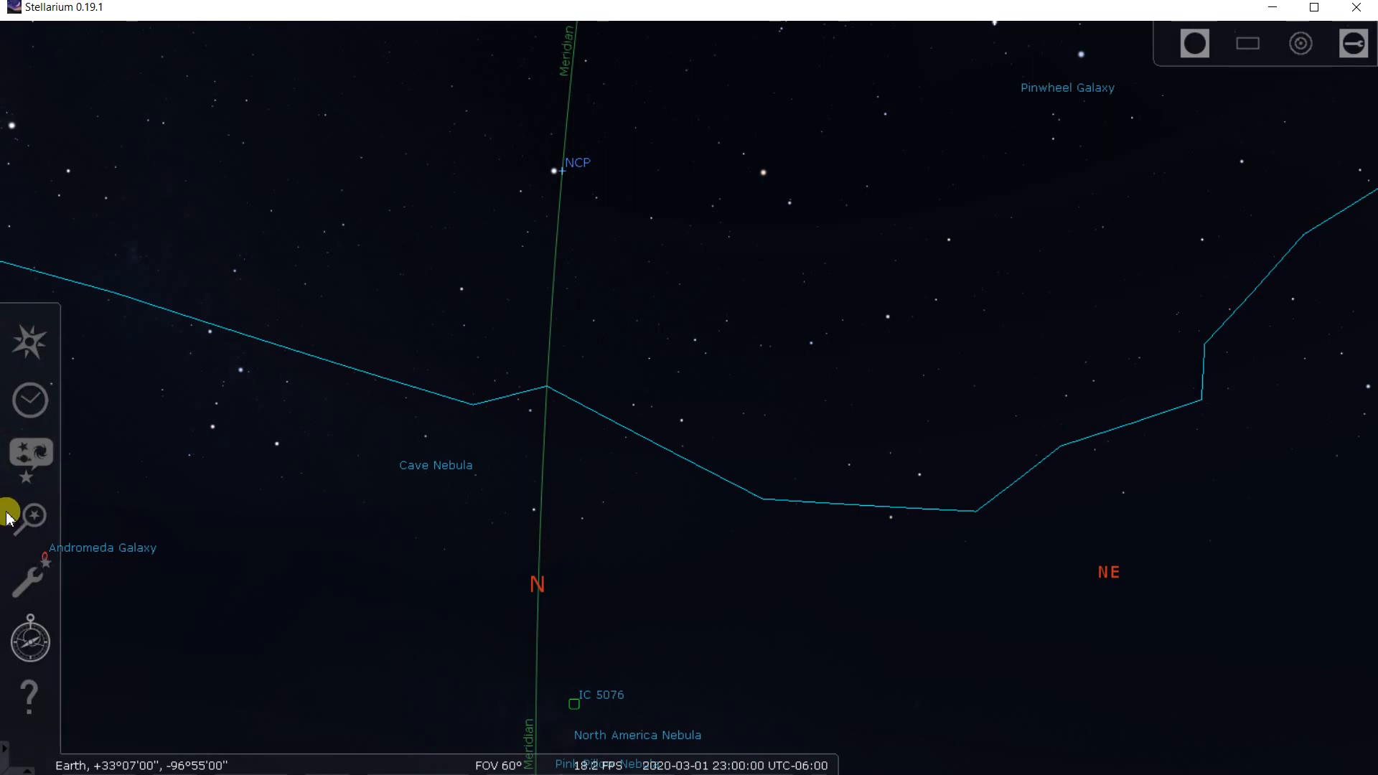
click(29, 465)
click(557, 166)
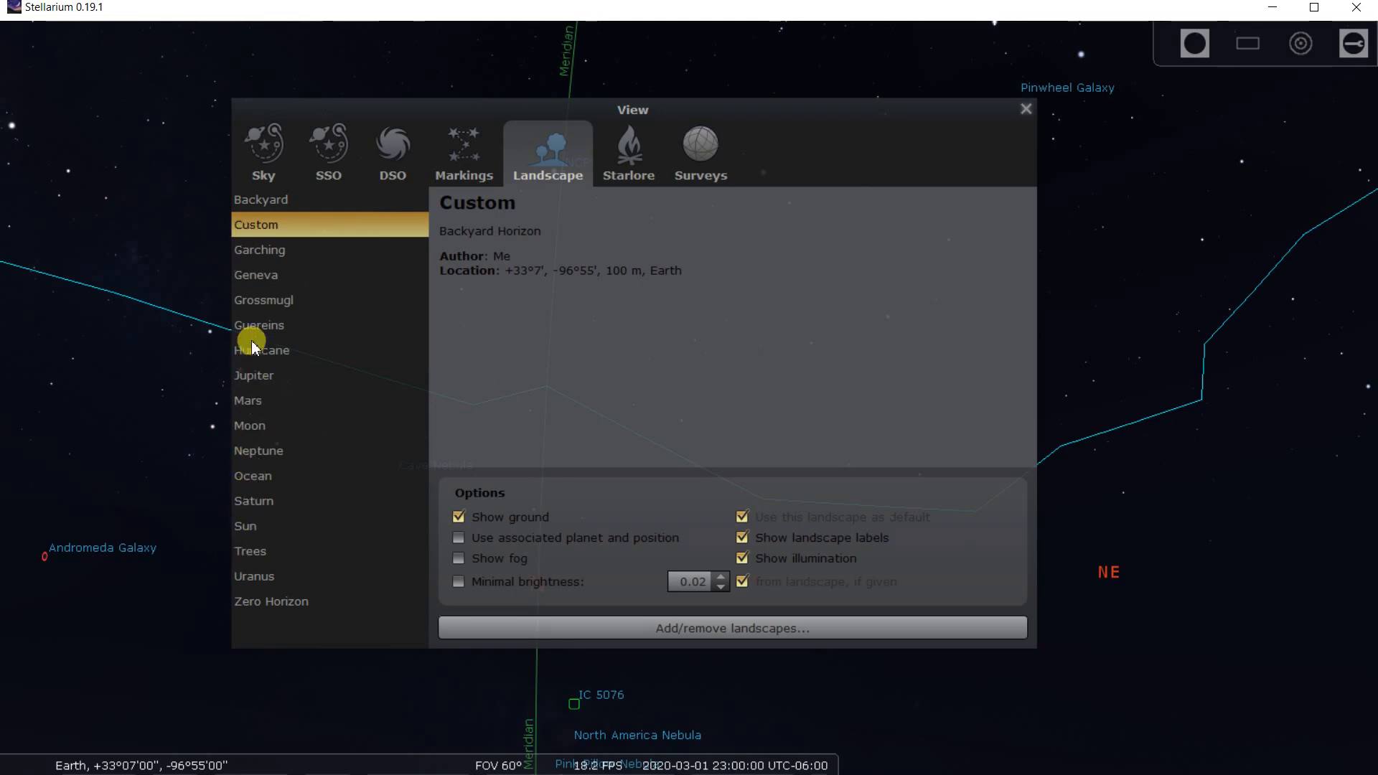
click(253, 279)
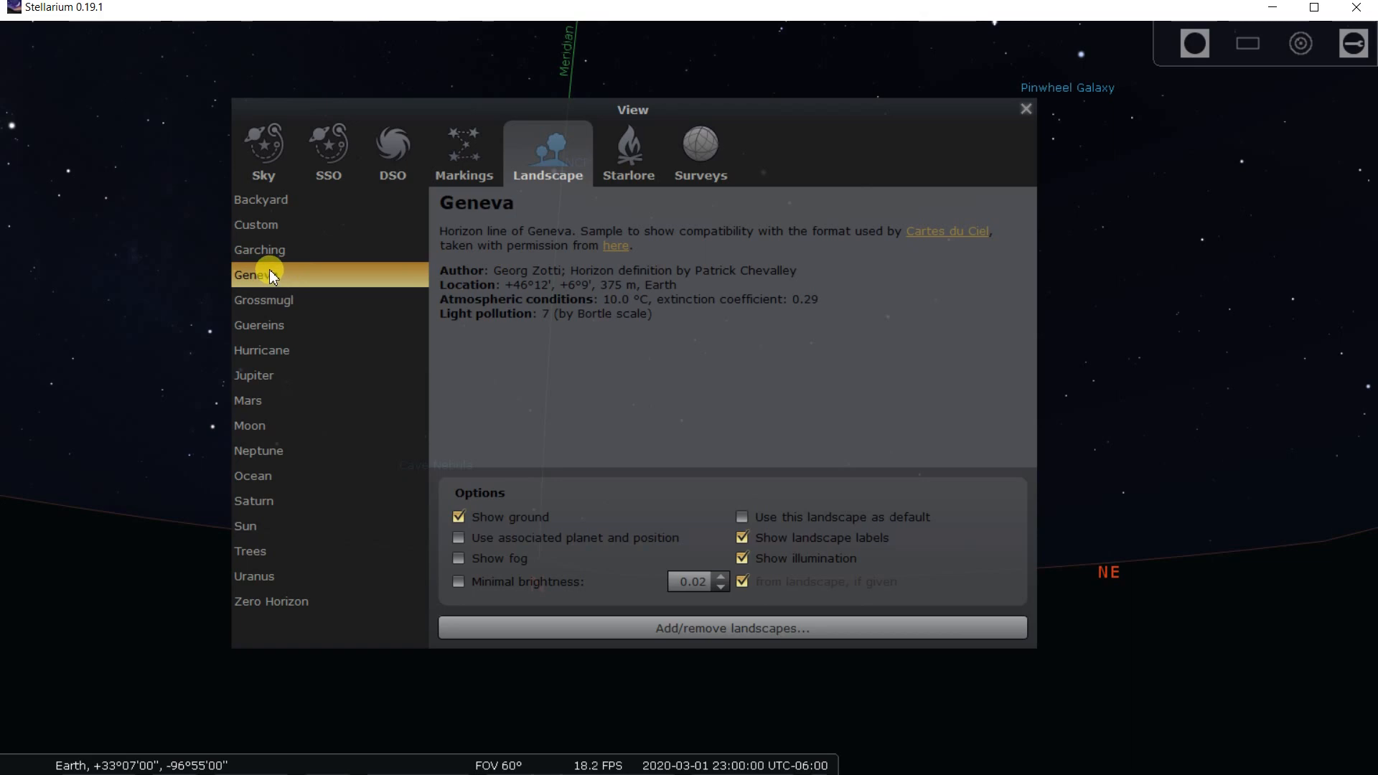
Step: Switch to File Explorer, go to D:\Programs\Stellarium\landscapes and locate the Backyard and home landscape folders
mouse_move(213, 768)
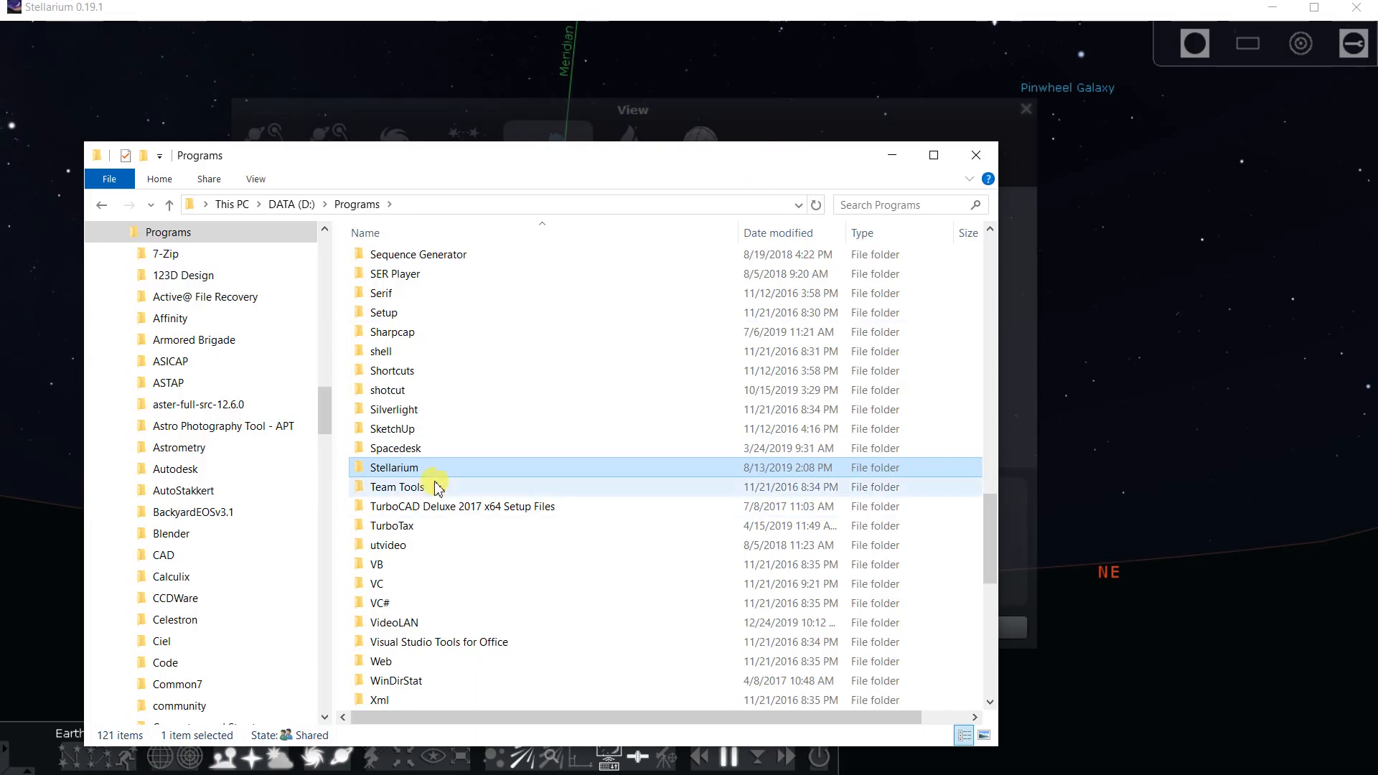
double_click(362, 477)
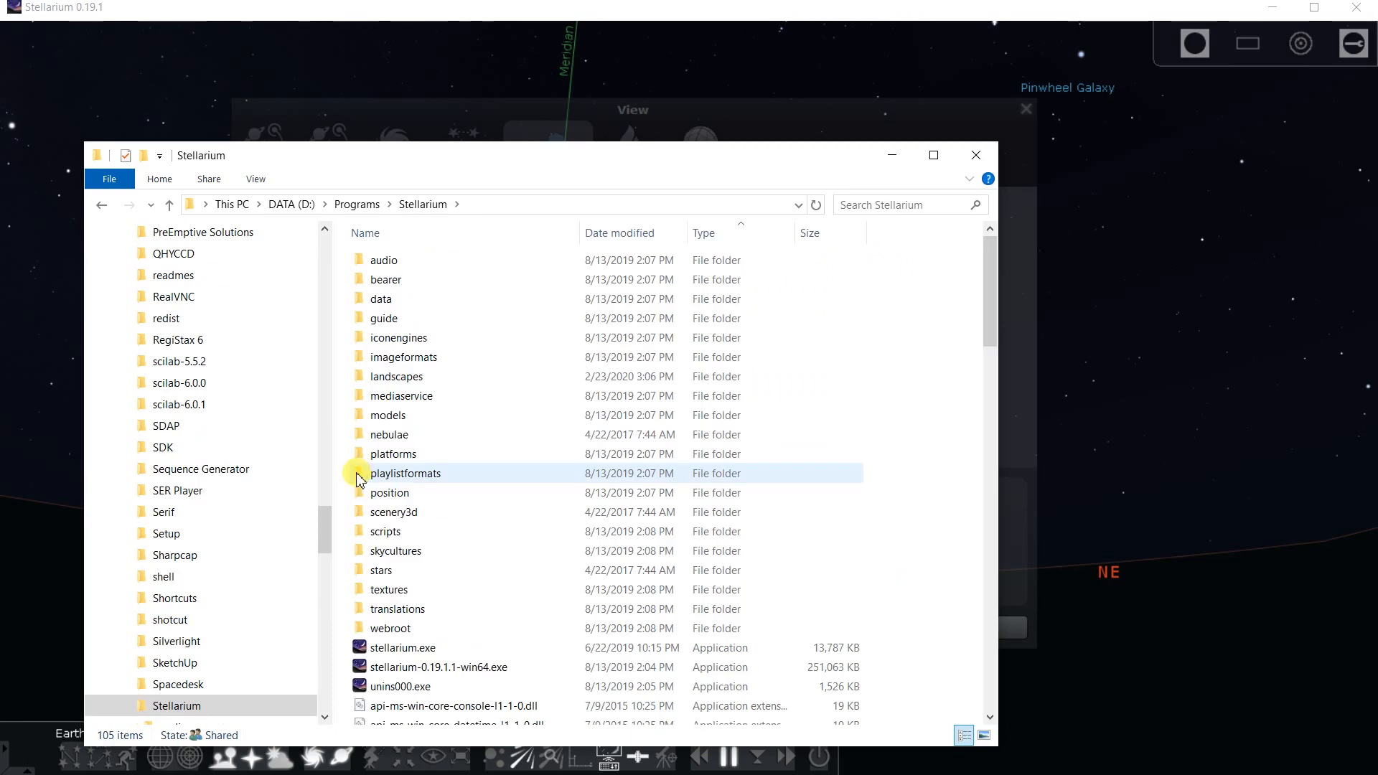
double_click(360, 381)
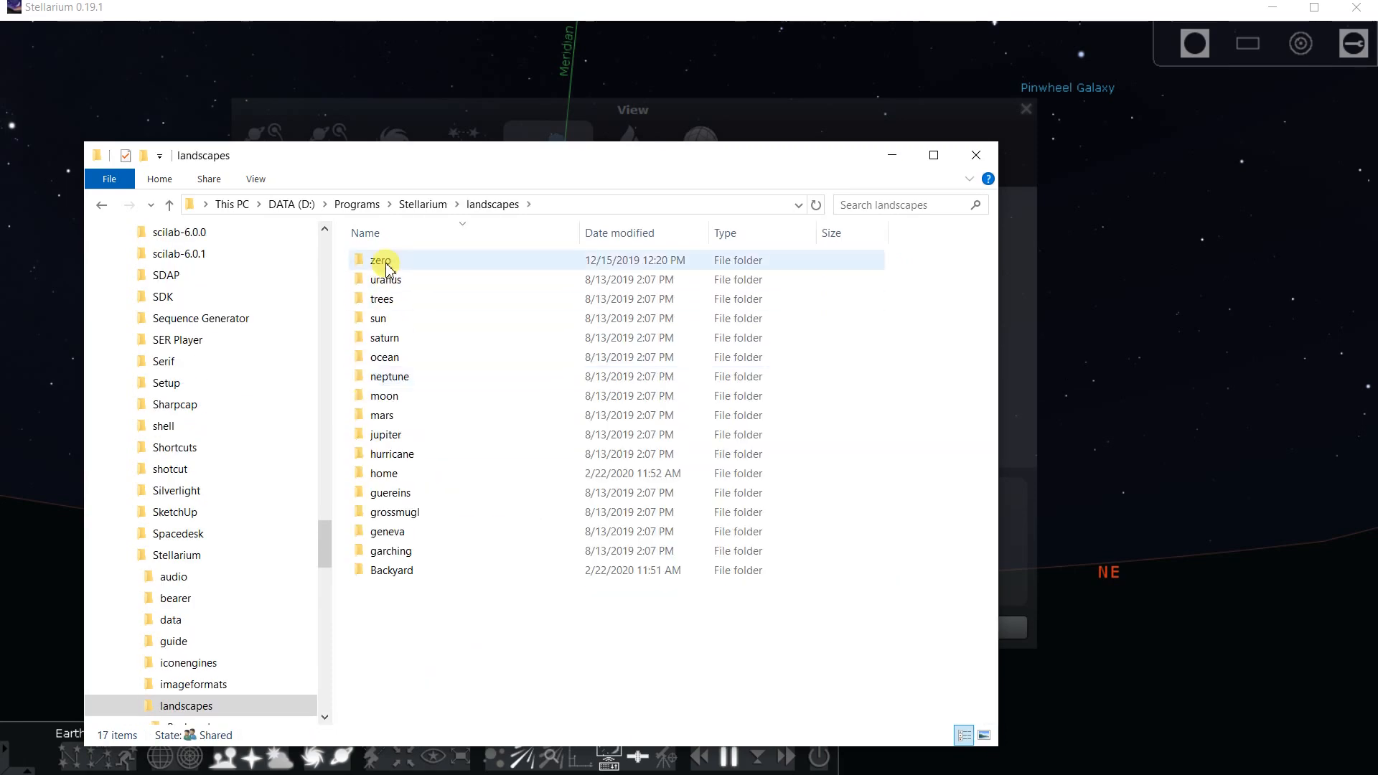
click(371, 574)
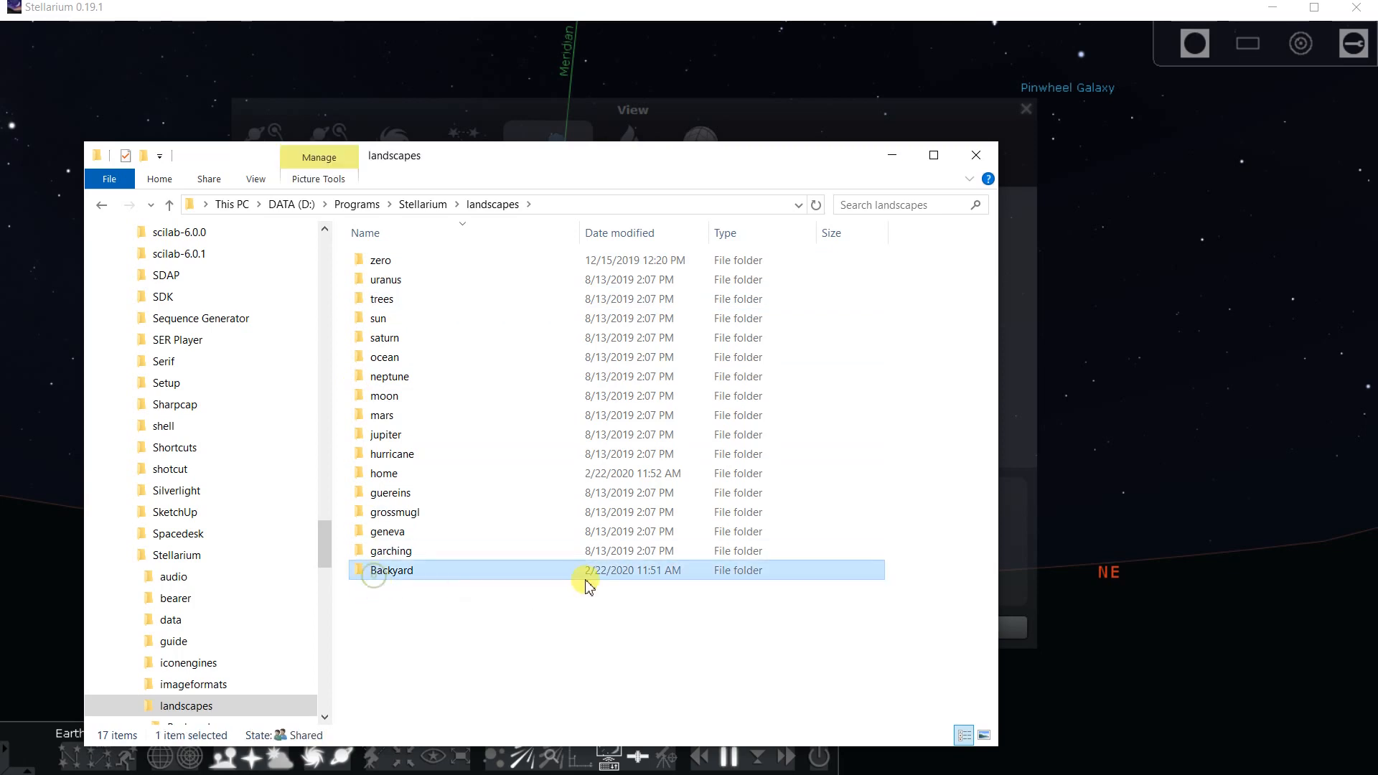
click(372, 471)
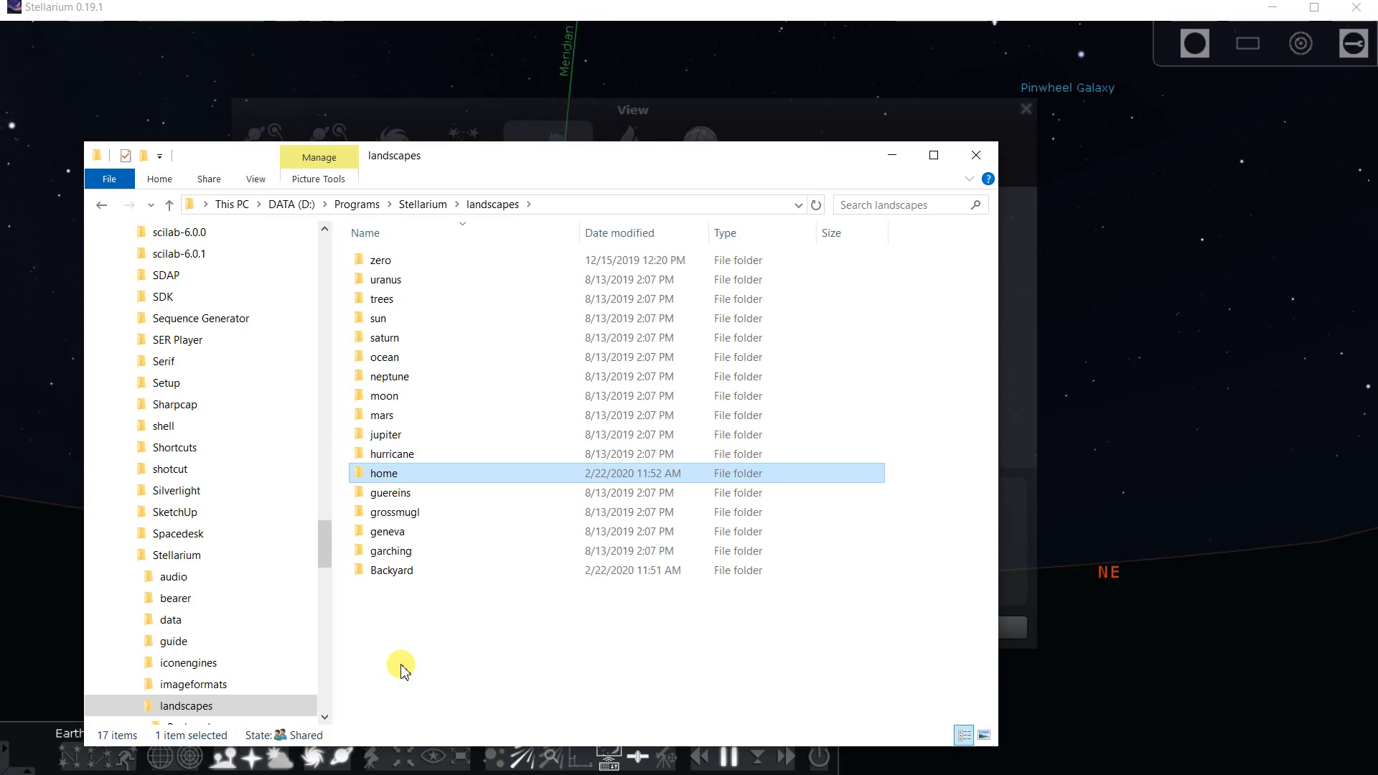
Step: Open the landscape.ini file from the geneva folder in Notepad++
double_click(364, 541)
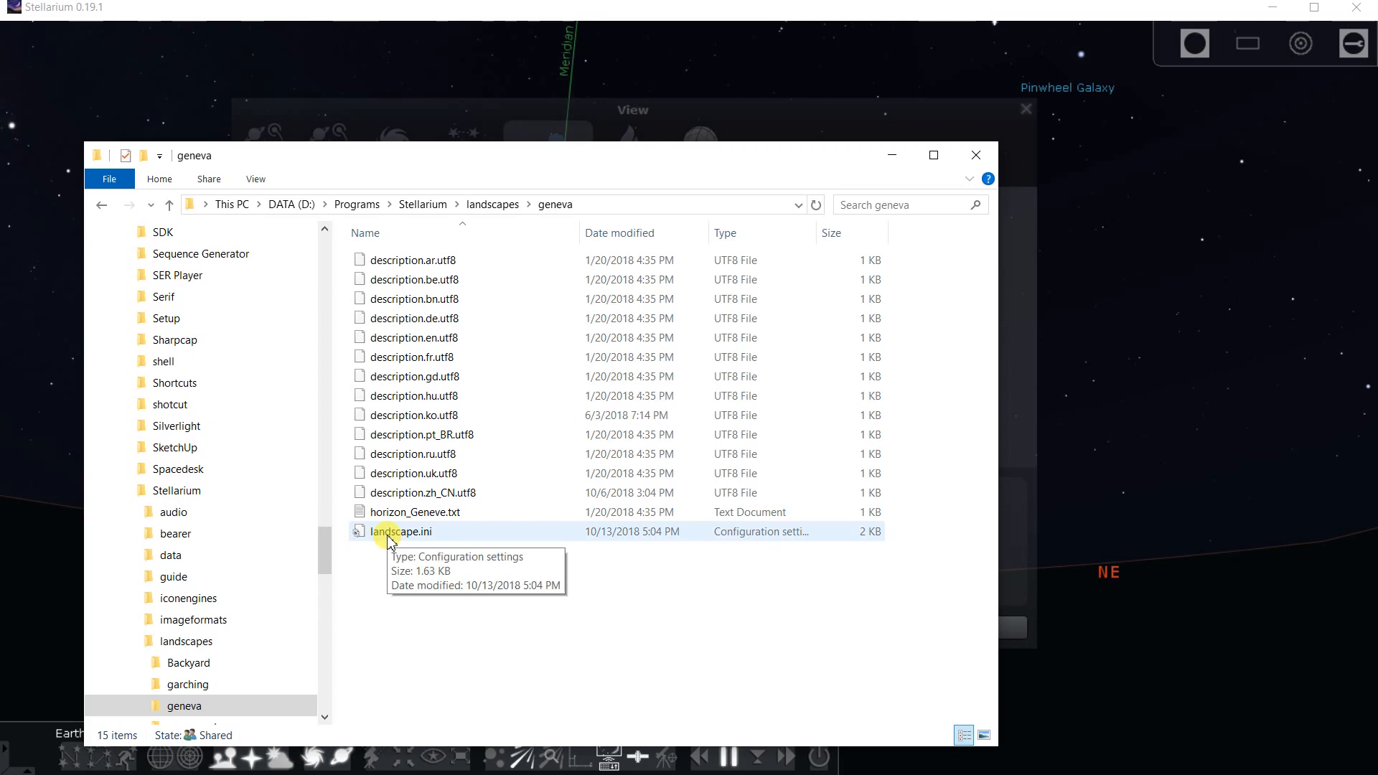
right_click(386, 531)
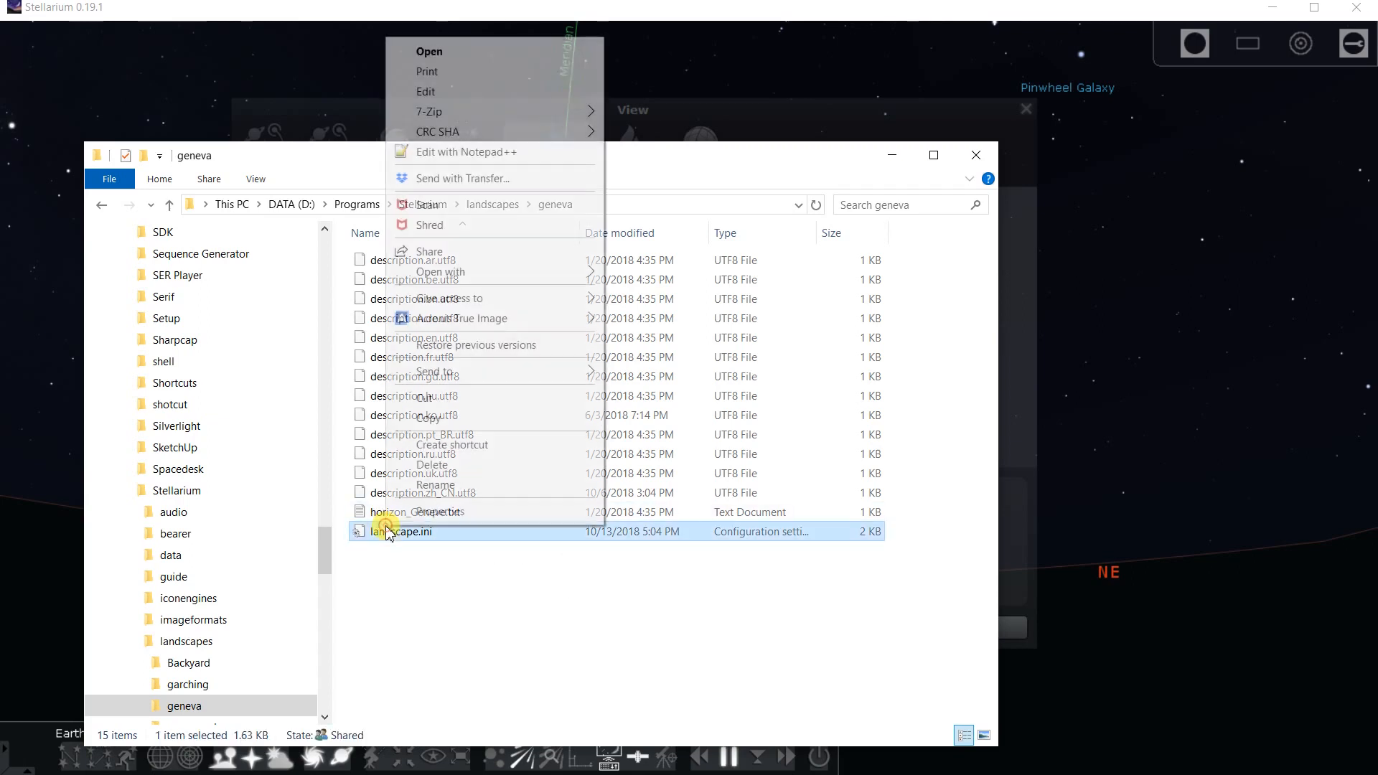
click(444, 154)
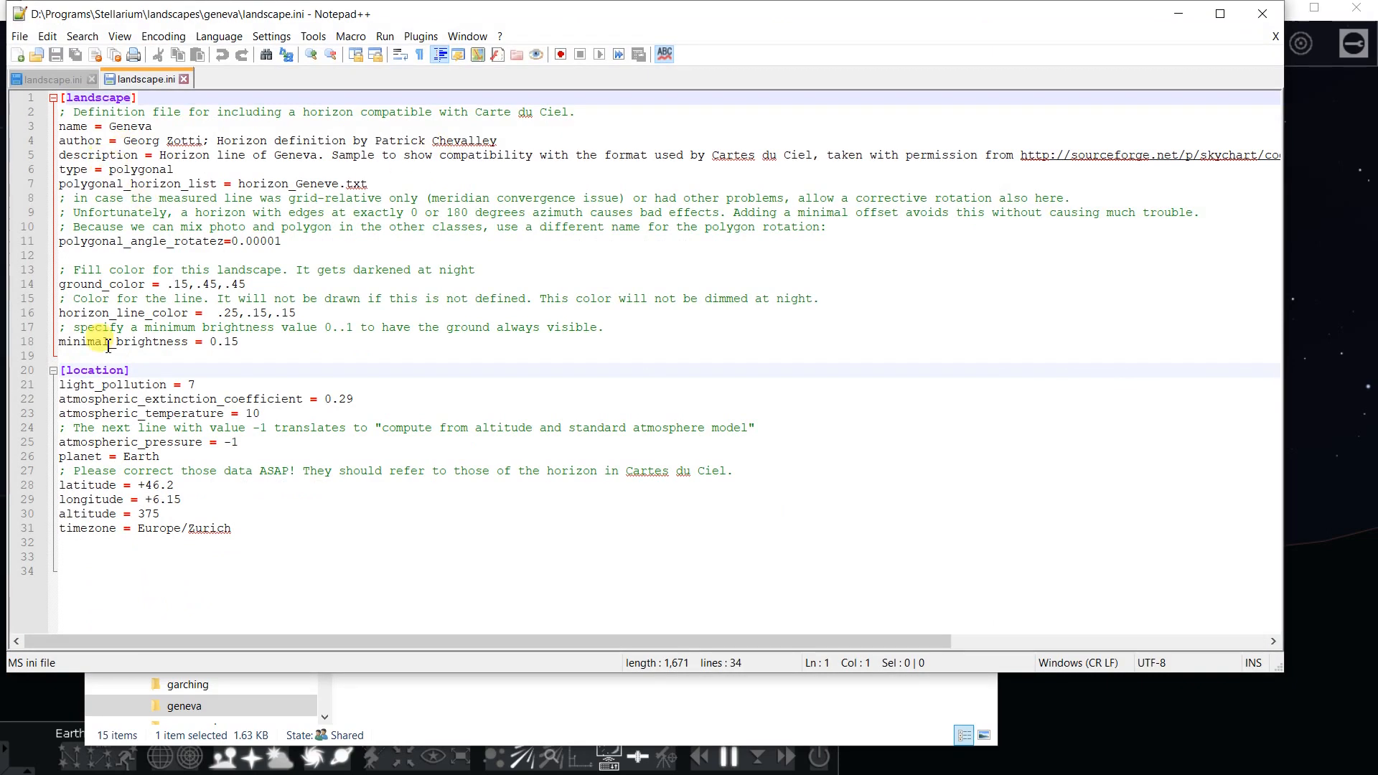
Step: Examine the landscape type, polygonal horizon list, ground color and location section in Geneva's landscape.ini, and return to Stellarium
click(61, 185)
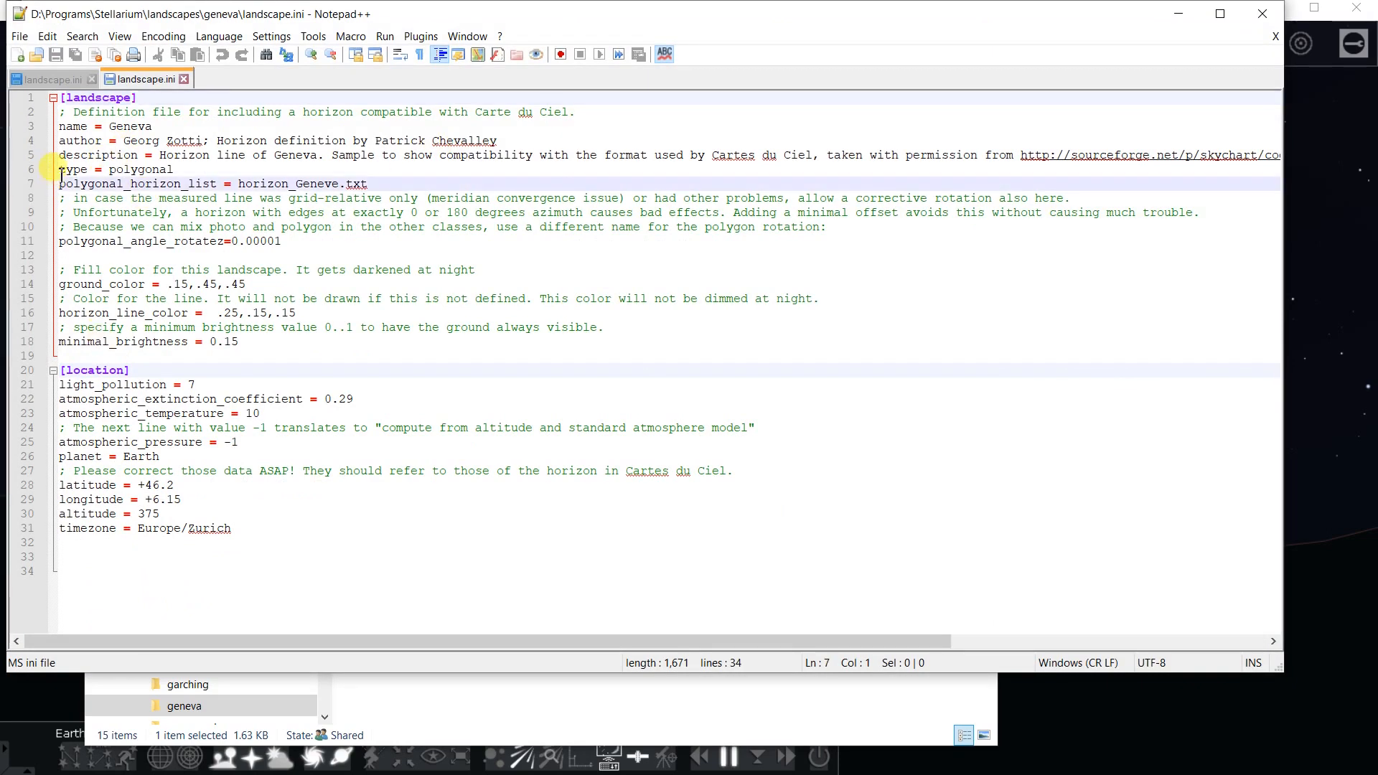
drag(61, 170, 174, 170)
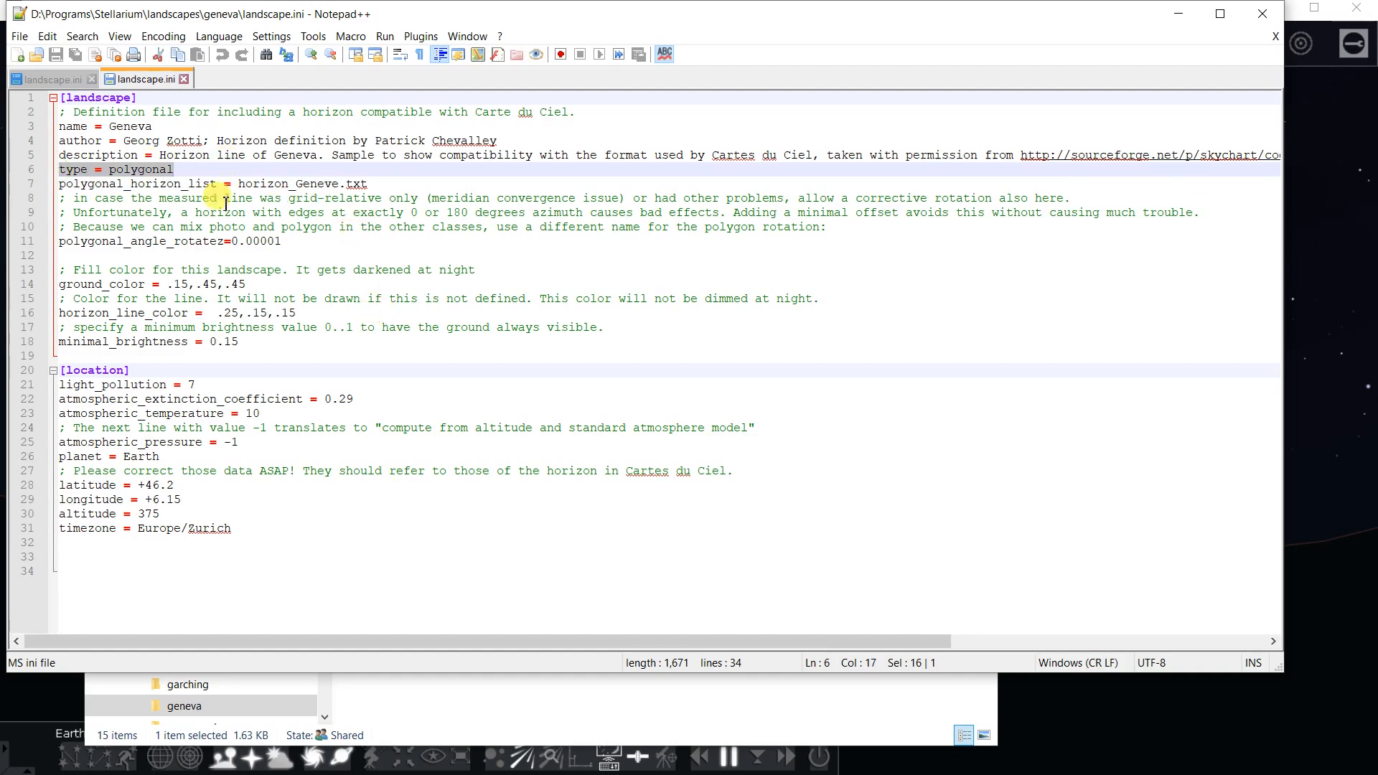
drag(239, 183, 378, 180)
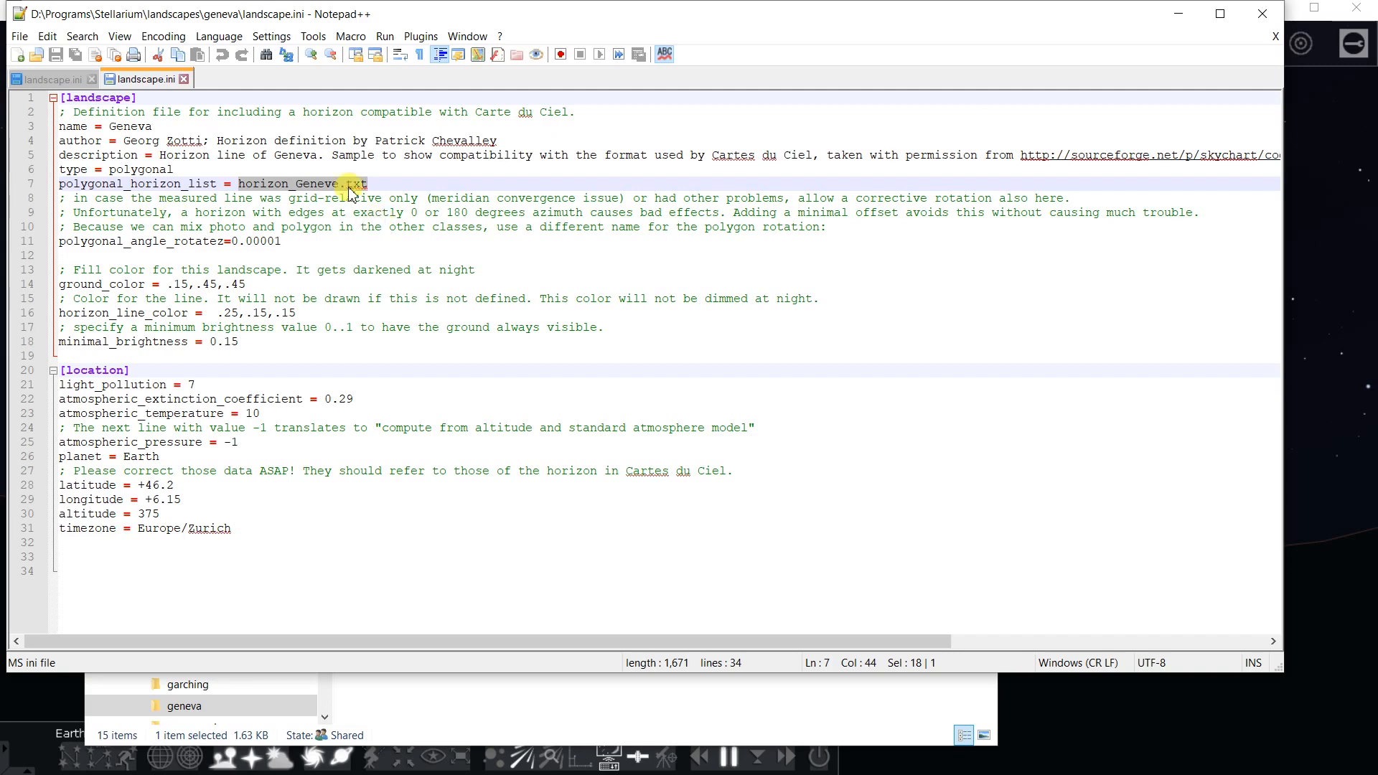
click(170, 283)
drag(169, 283, 255, 285)
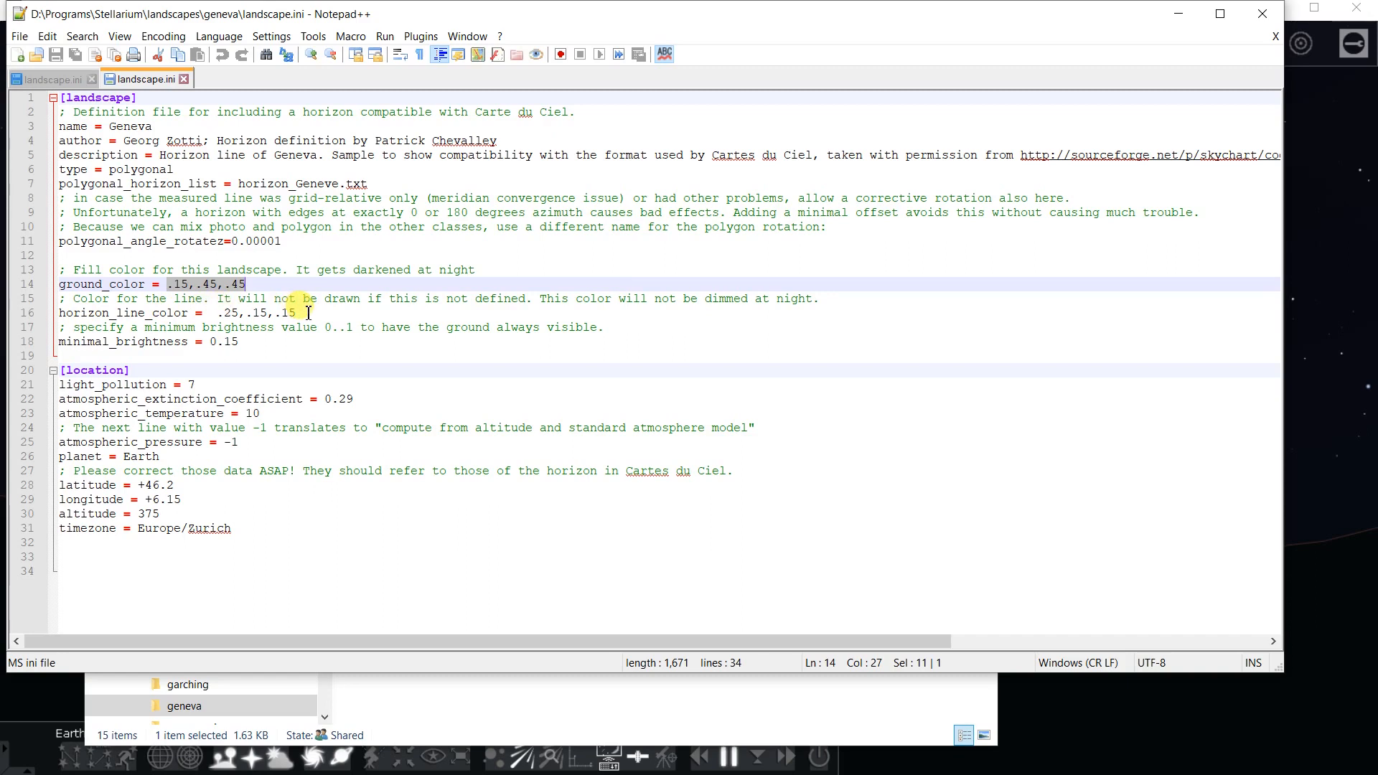
drag(61, 370, 279, 549)
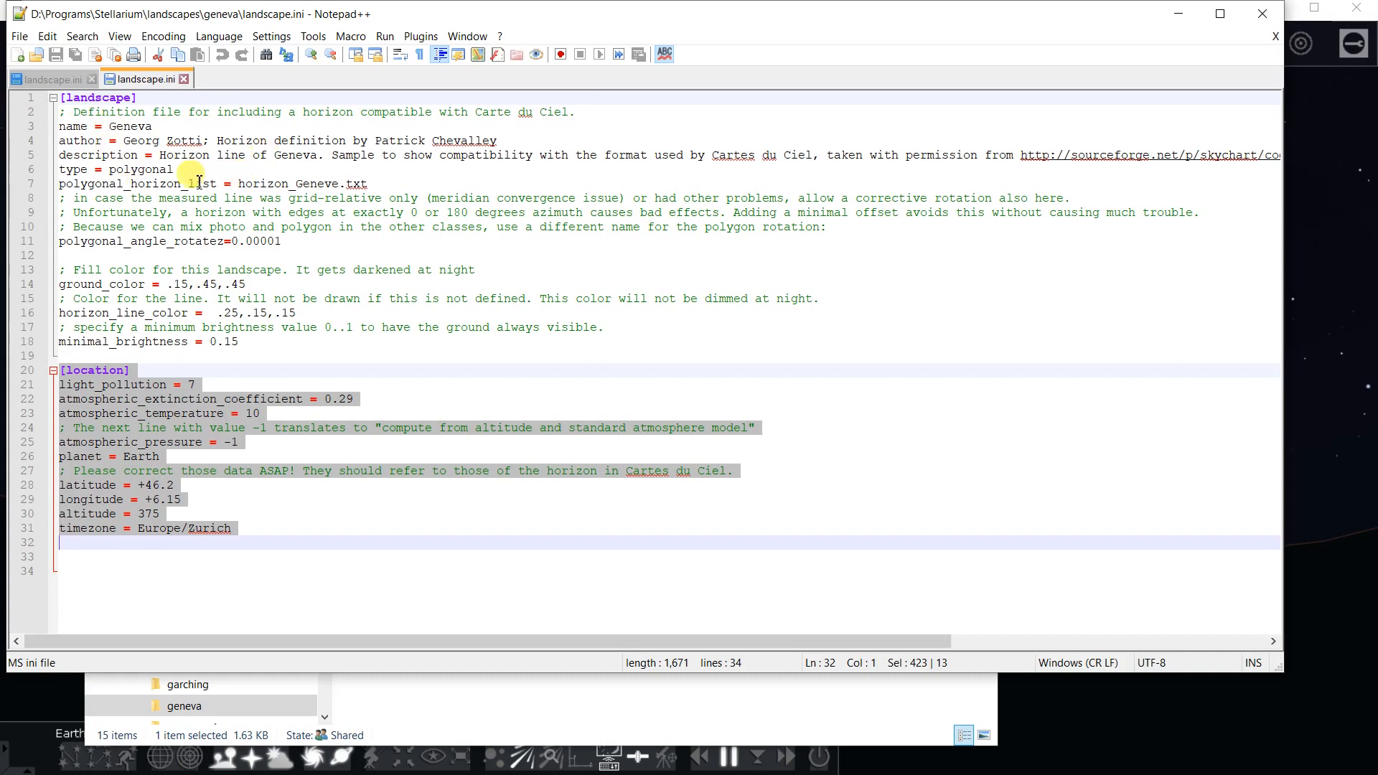
drag(239, 185, 368, 185)
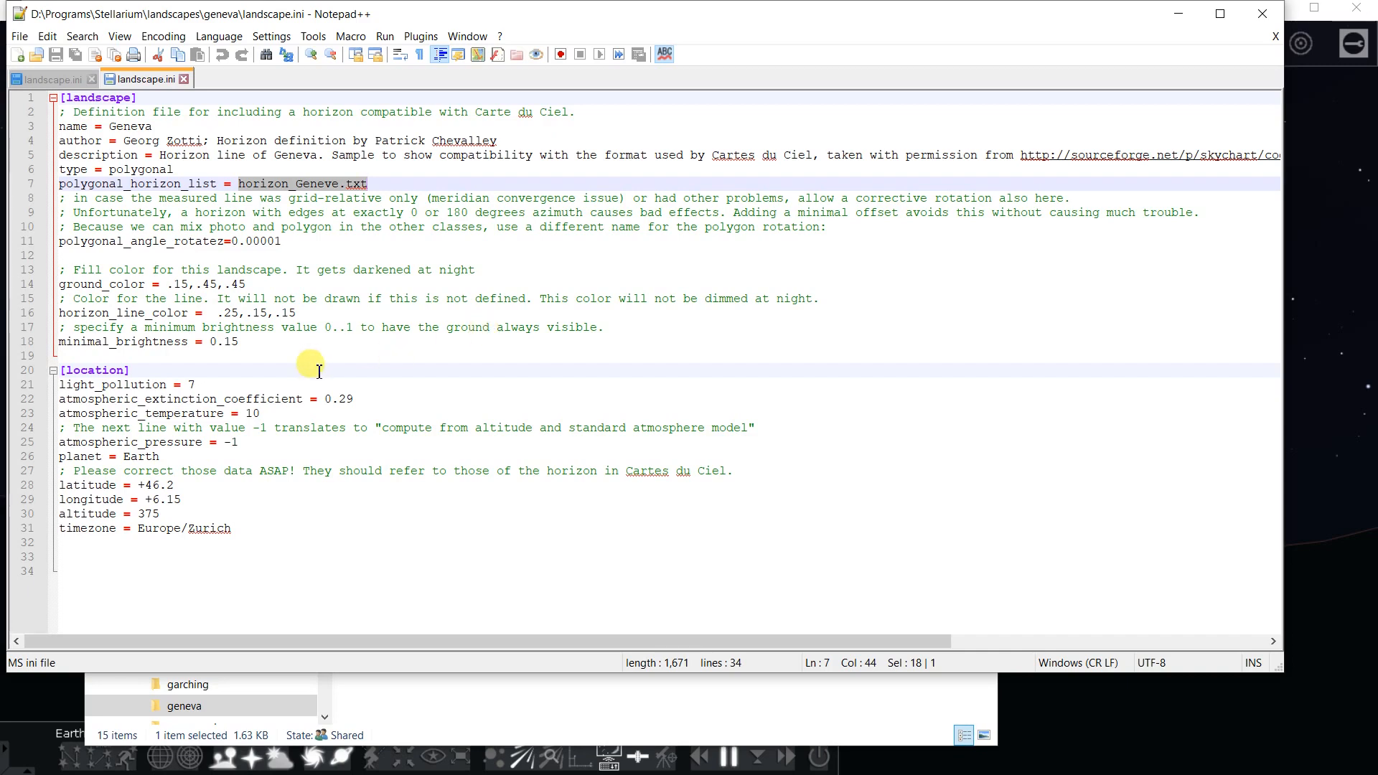
key(alt+Tab)
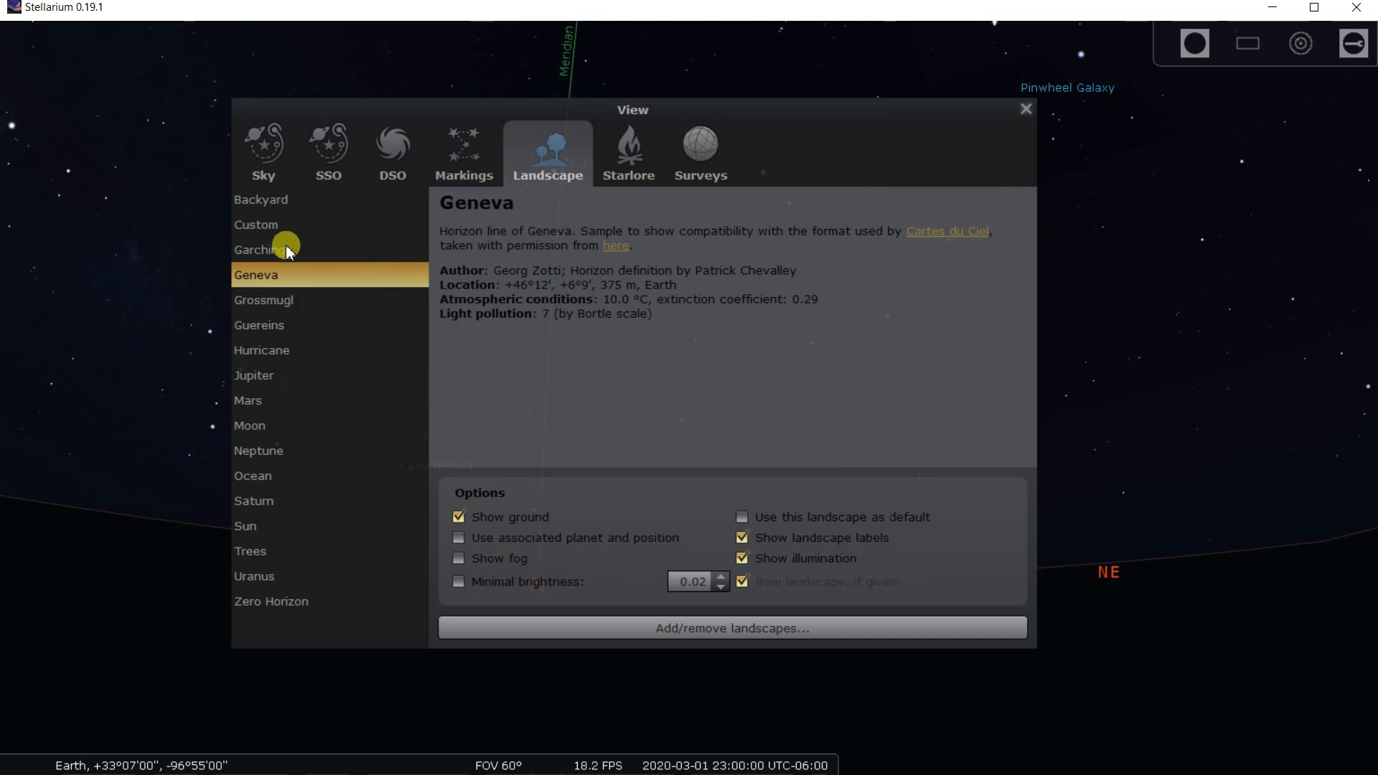
Step: Apply the Backyard landscape, close the view settings and inspect its horizon line from north around to the southeast
click(253, 201)
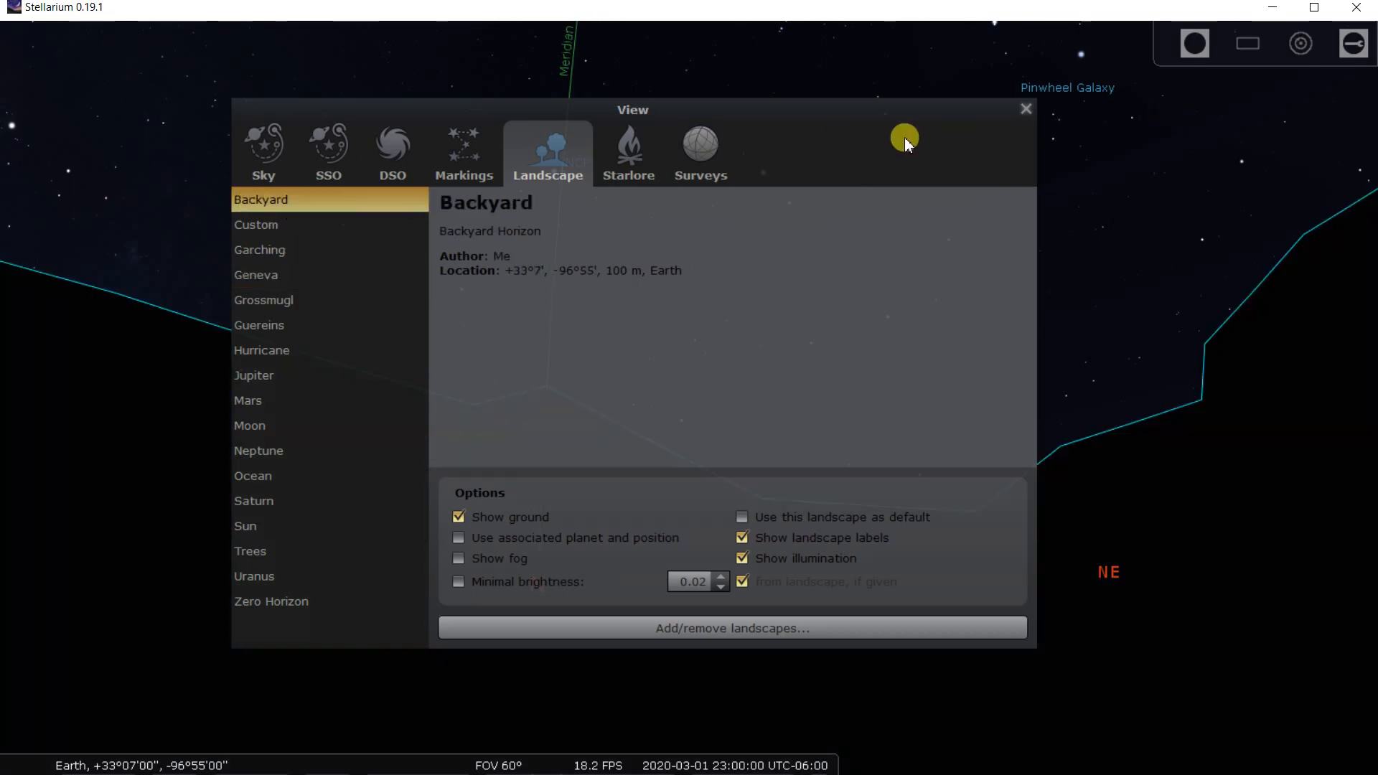
click(1024, 111)
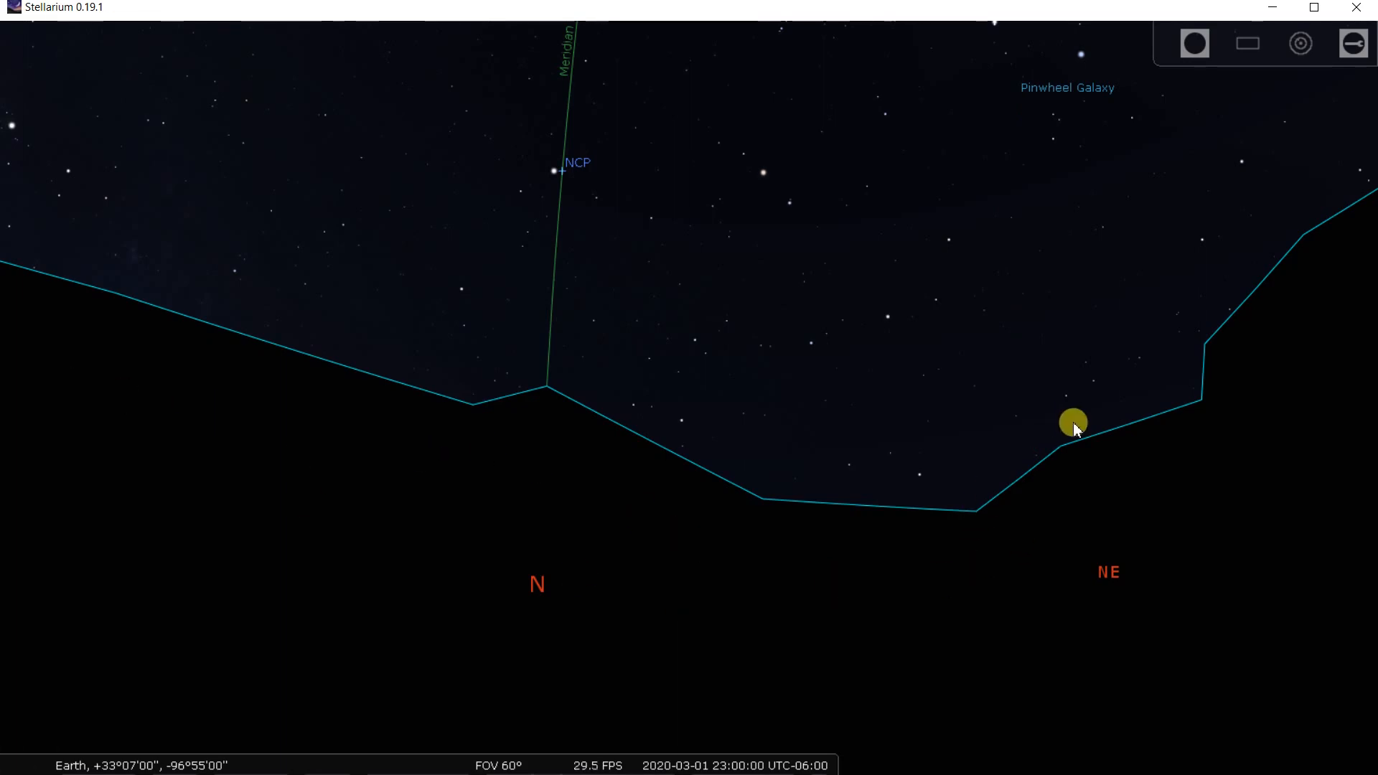
drag(1258, 463, 605, 473)
drag(1263, 289, 866, 415)
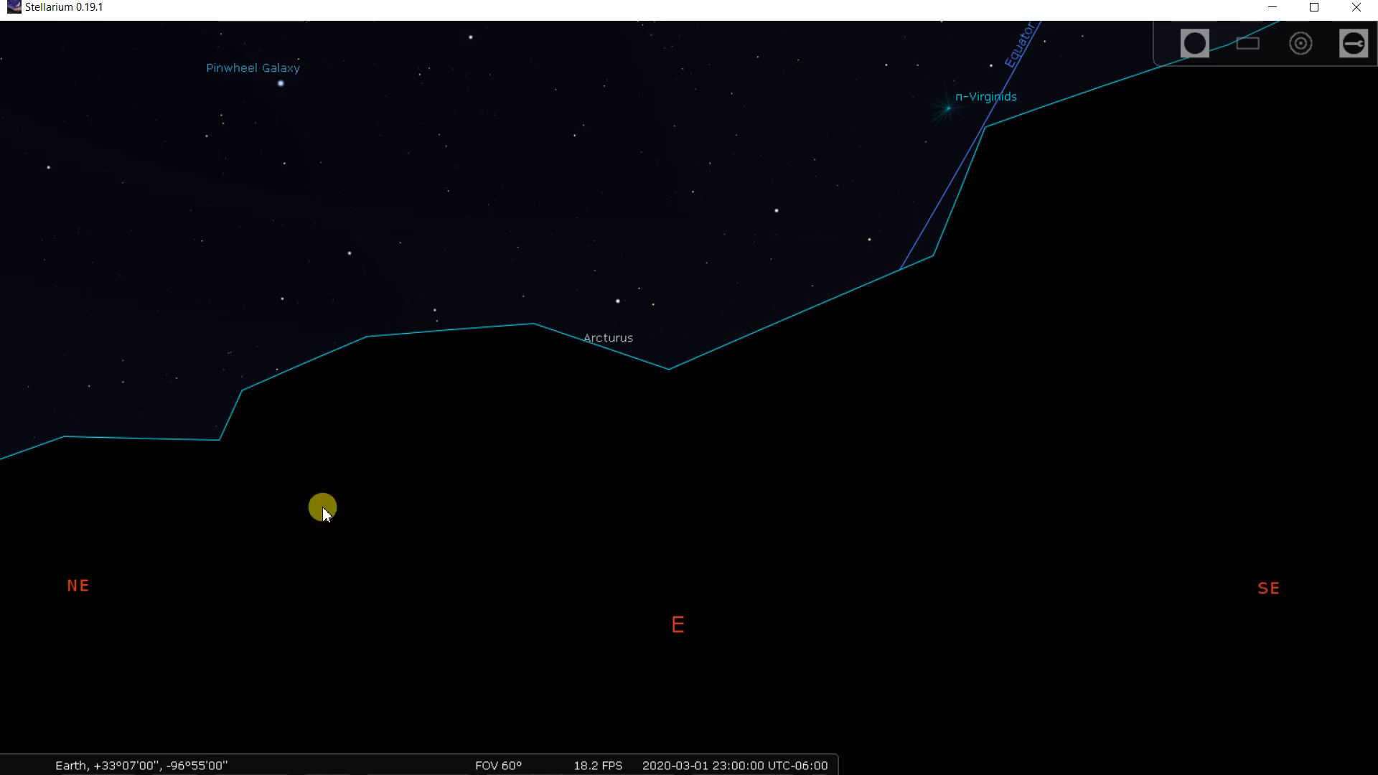
drag(618, 326, 710, 574)
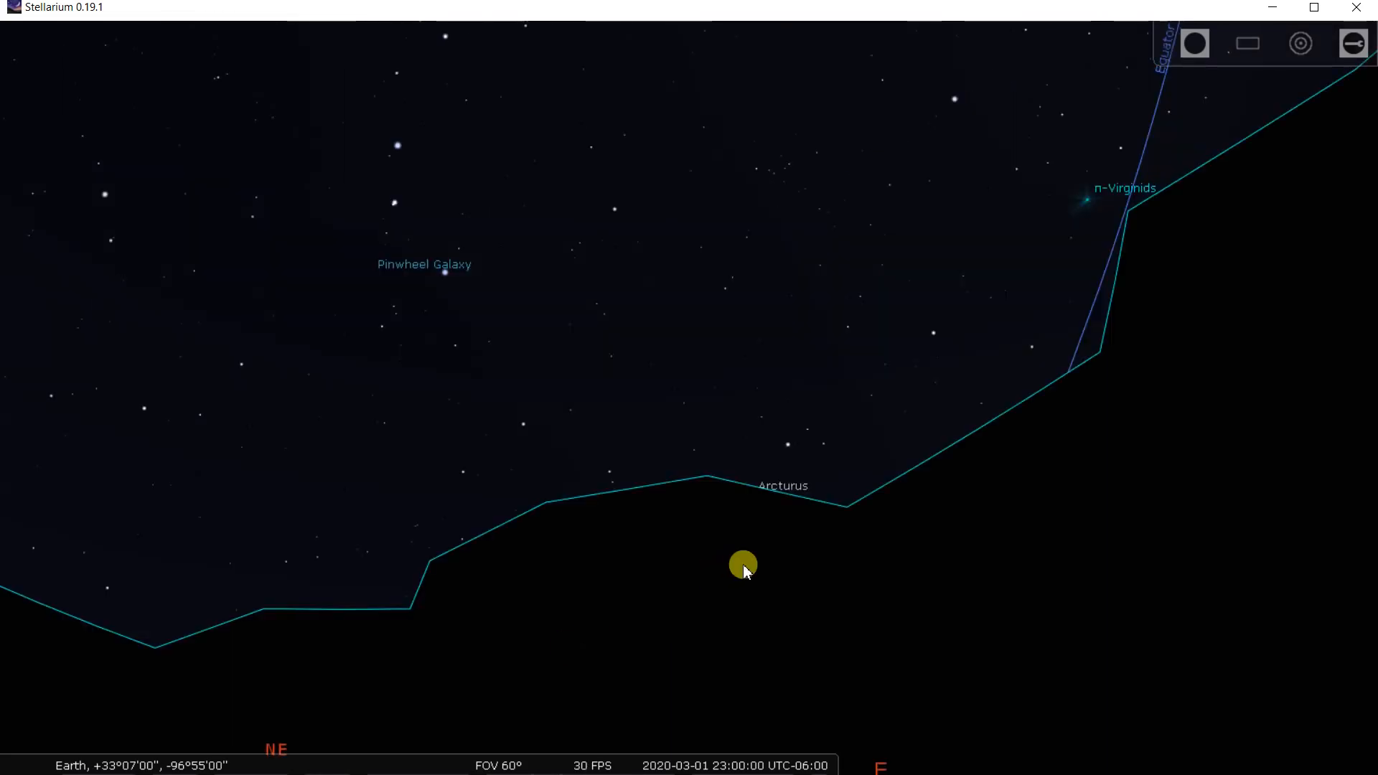
Step: Reopen the landscape settings, select the Custom landscape and close the settings window
mouse_move(61, 524)
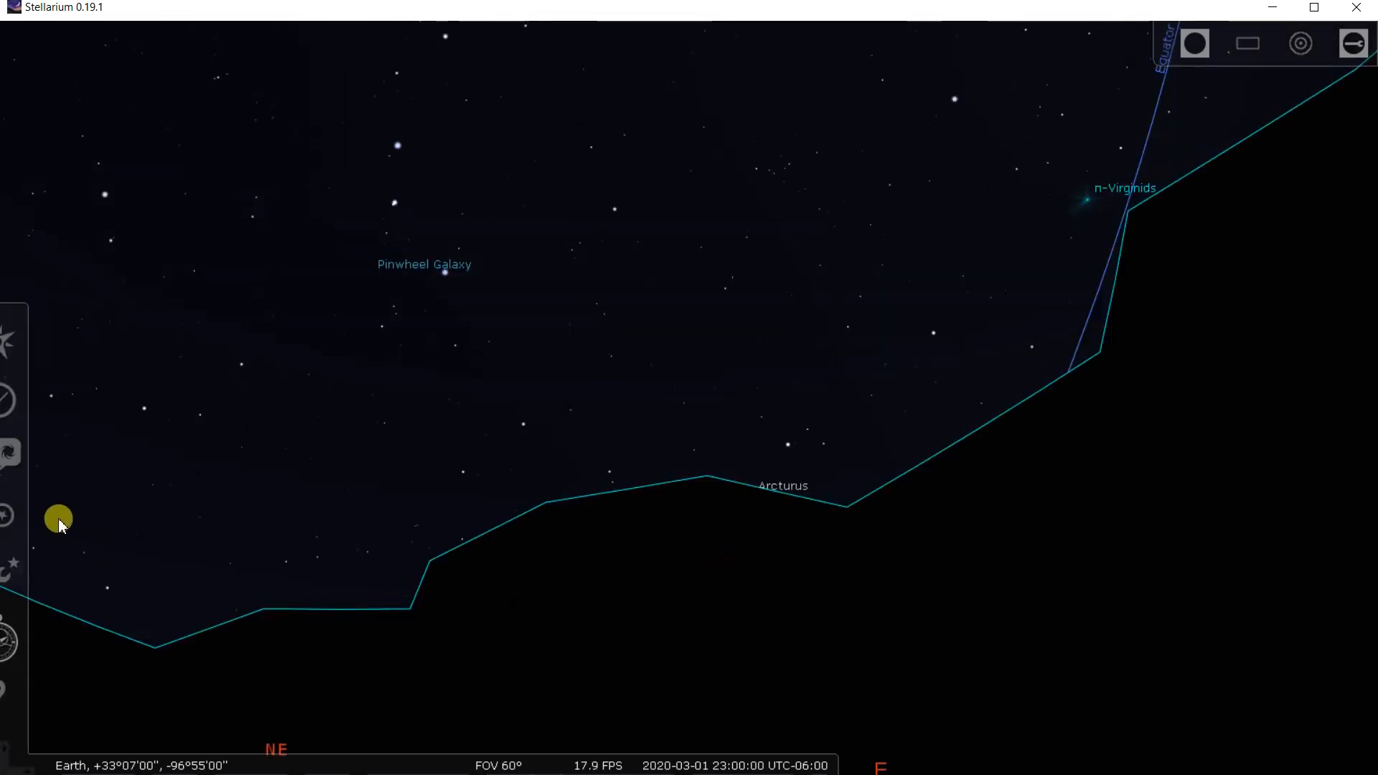
mouse_move(200, 764)
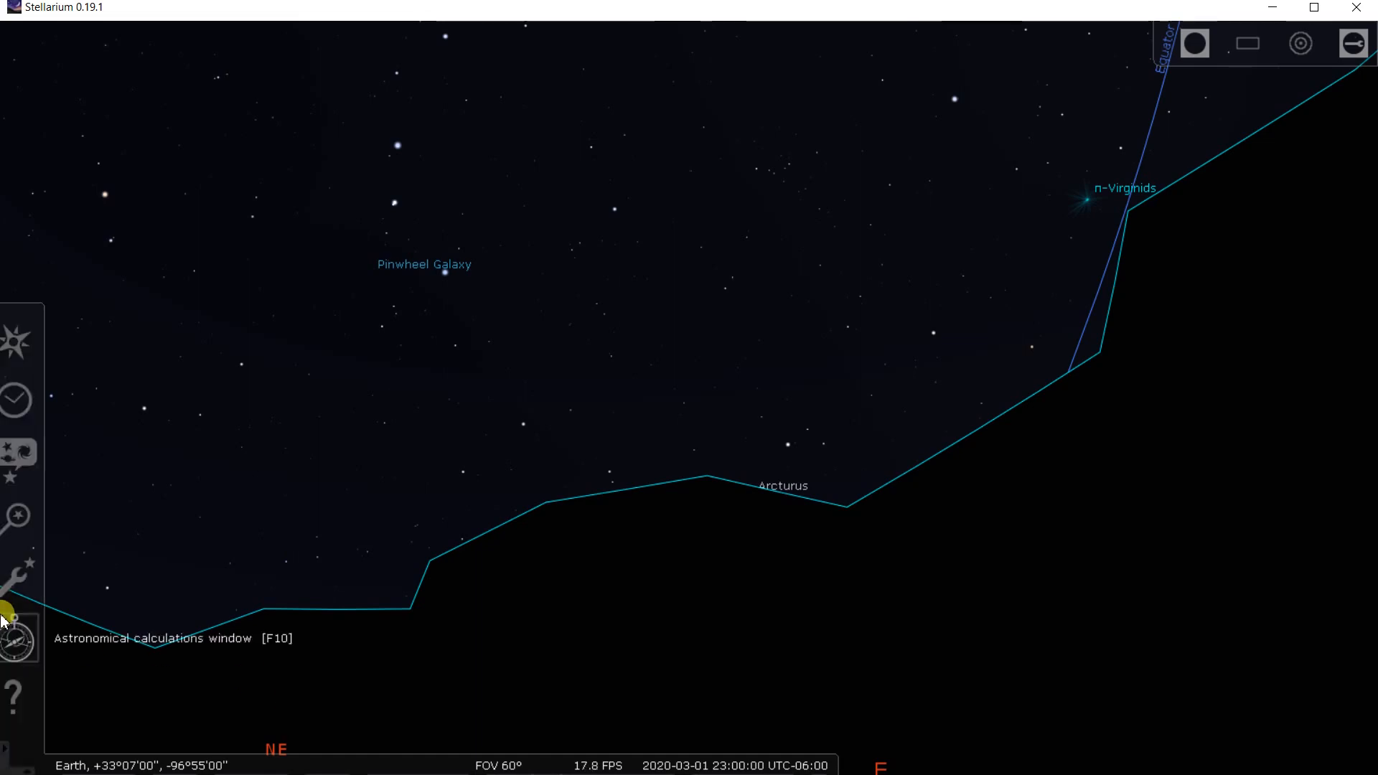
key(F4)
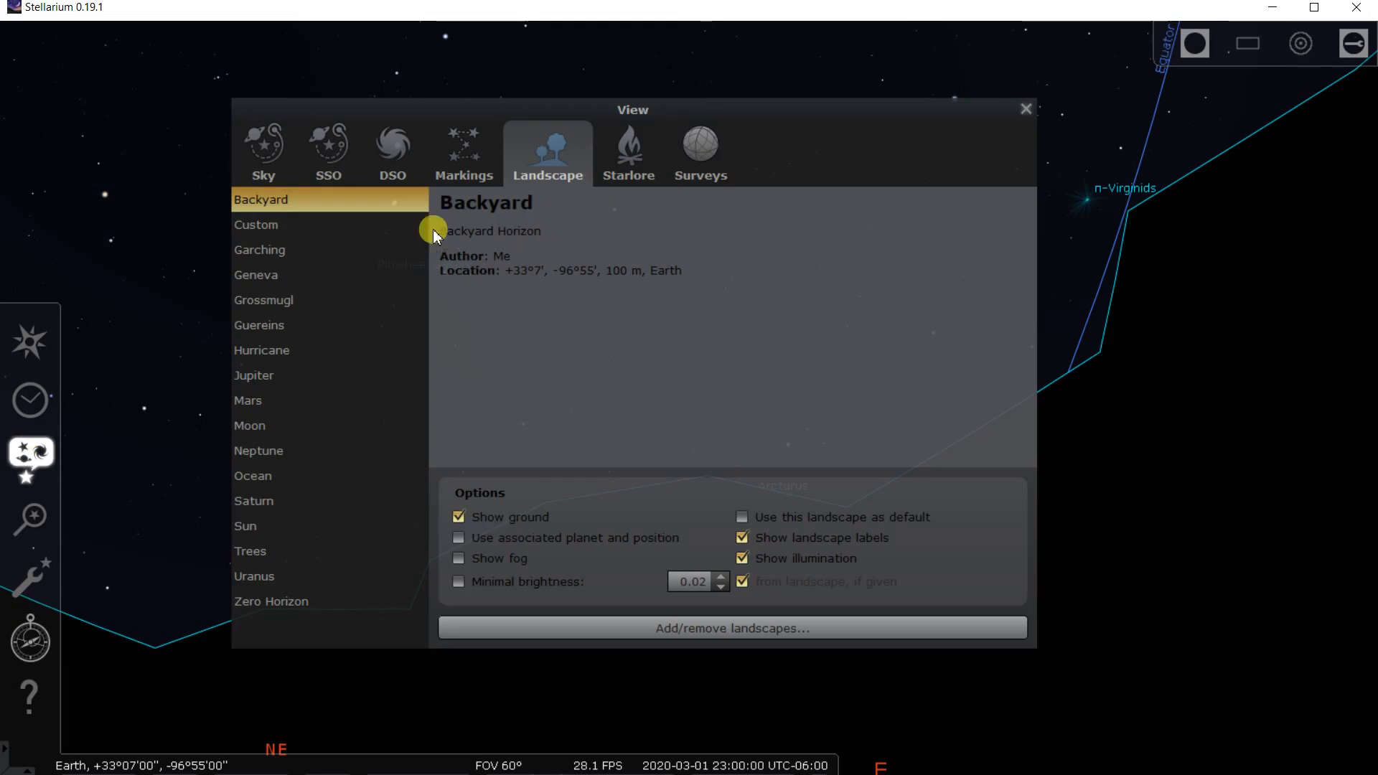
click(271, 225)
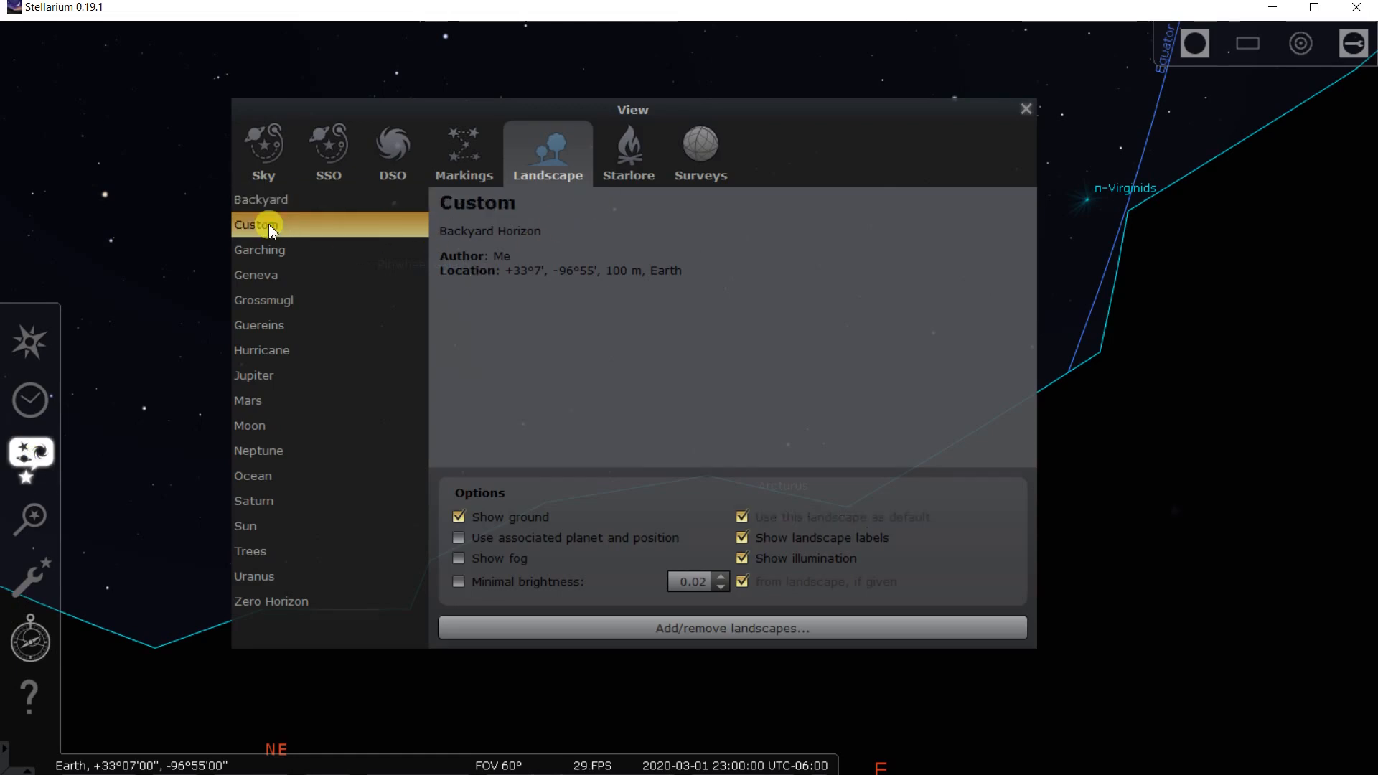
click(1025, 108)
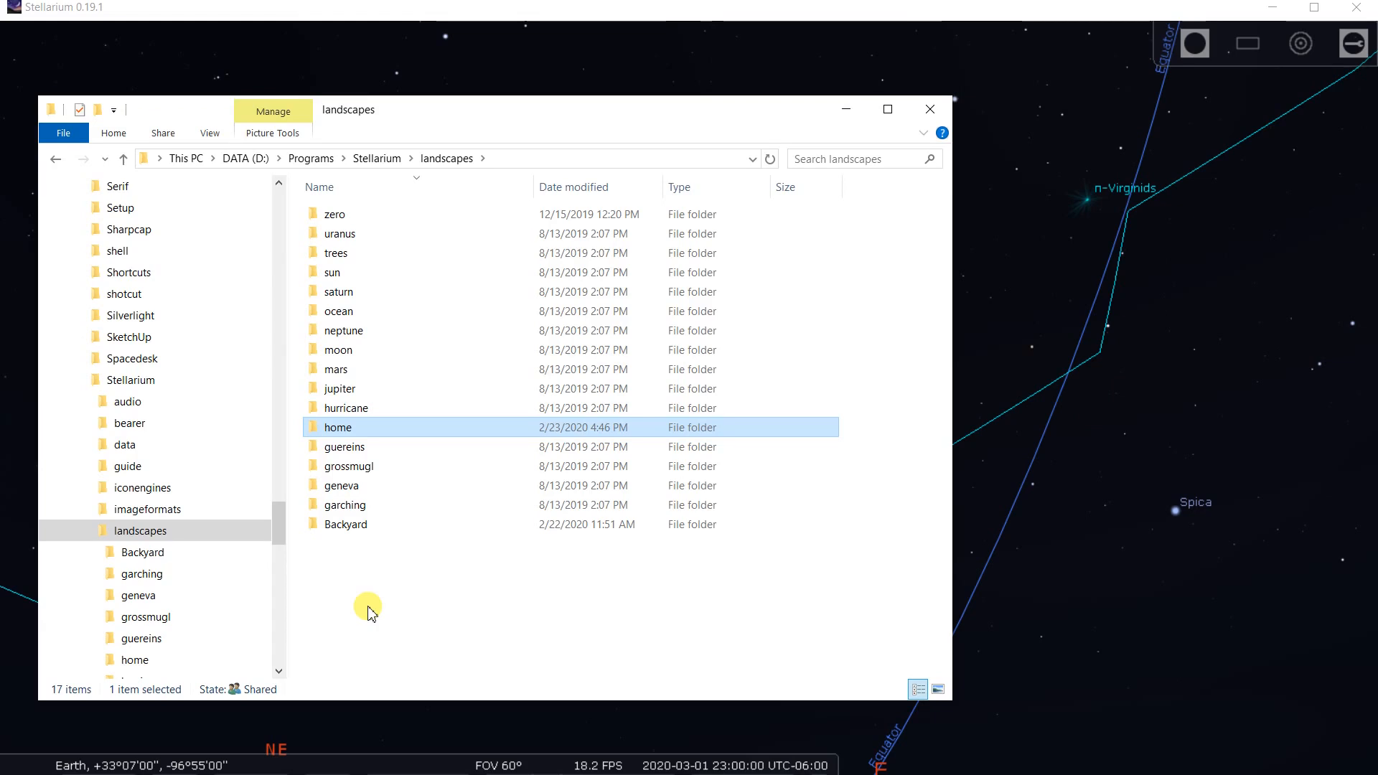
Step: In File Explorer, go into the home landscape folder and review the azimuth and altitude pairs in horizon_Backyard.txt
double_click(313, 430)
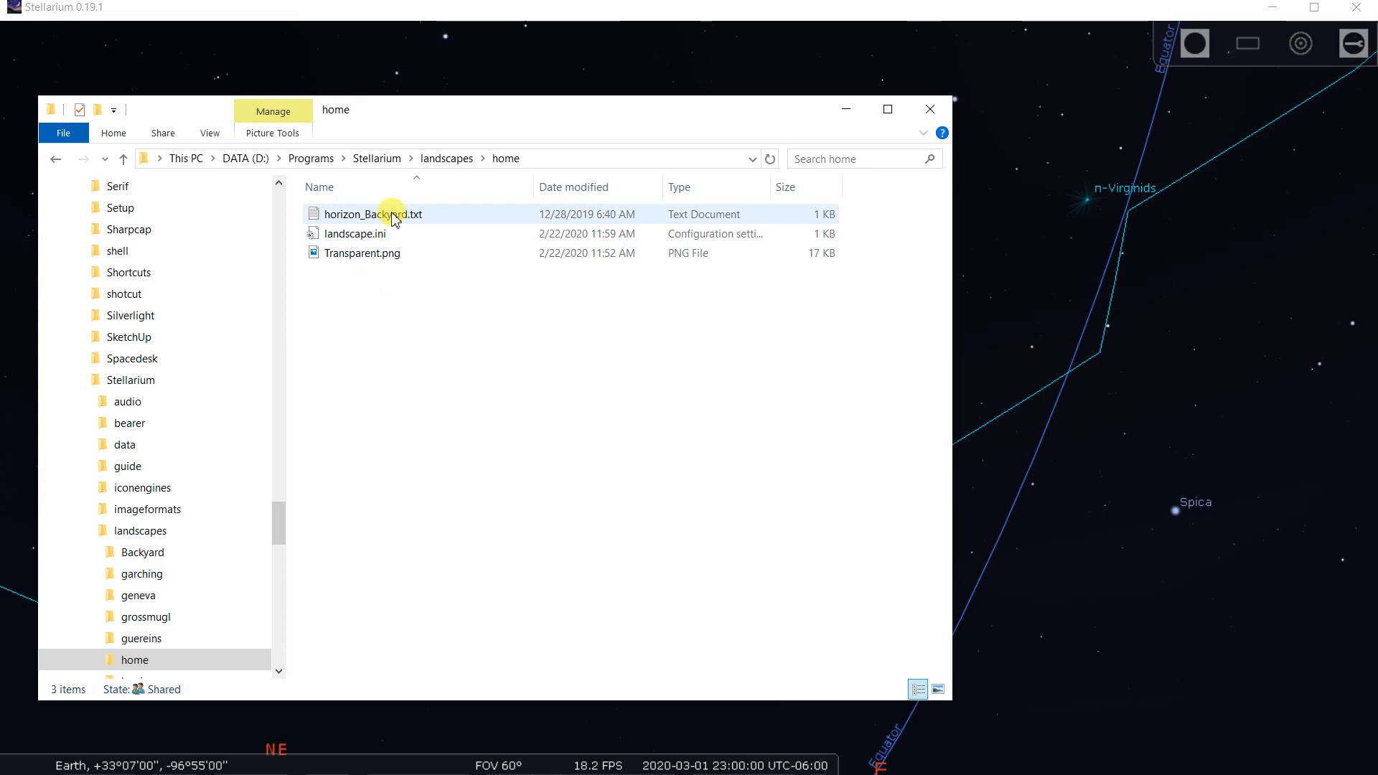
double_click(386, 215)
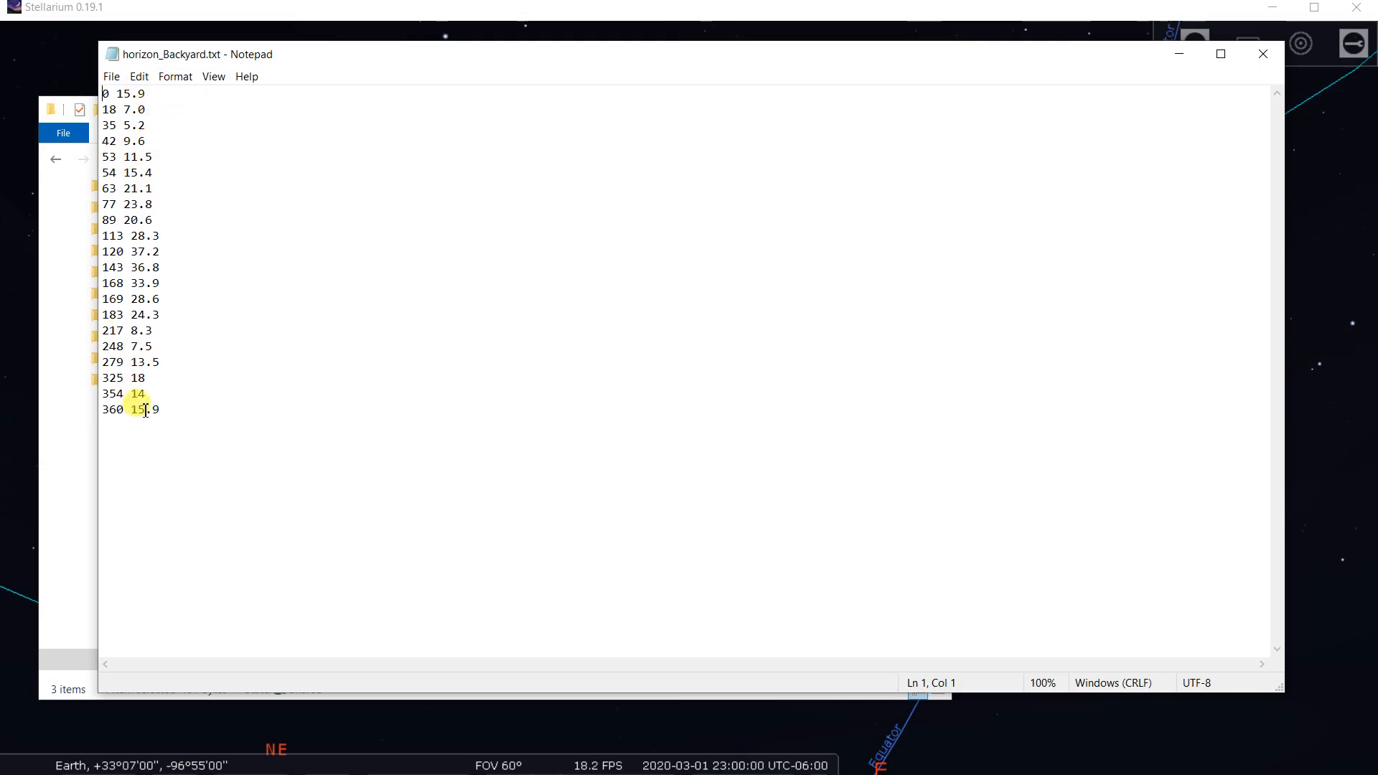
click(1263, 54)
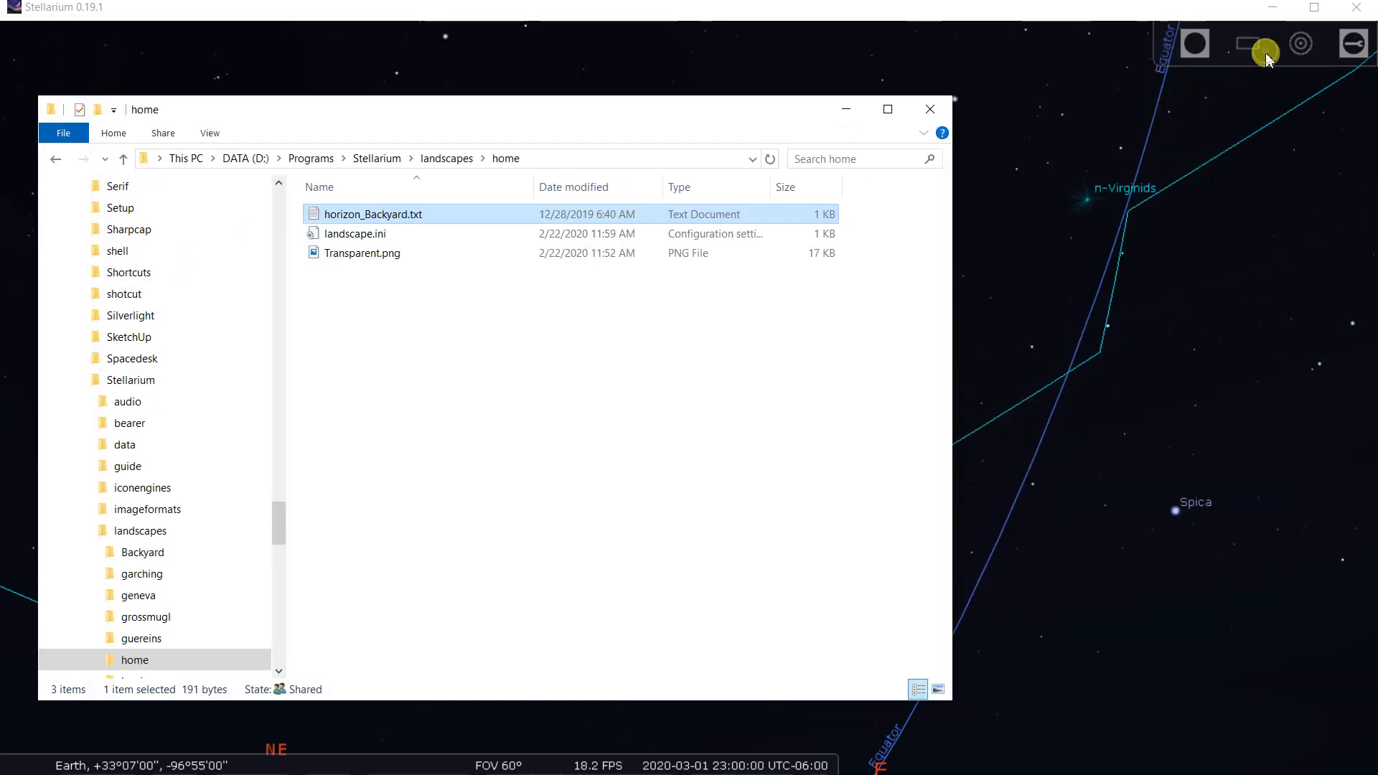
Step: Open landscape.ini from the home folder in Notepad++ and examine its landscape type, maptex image, rotation and tesselation settings
right_click(357, 241)
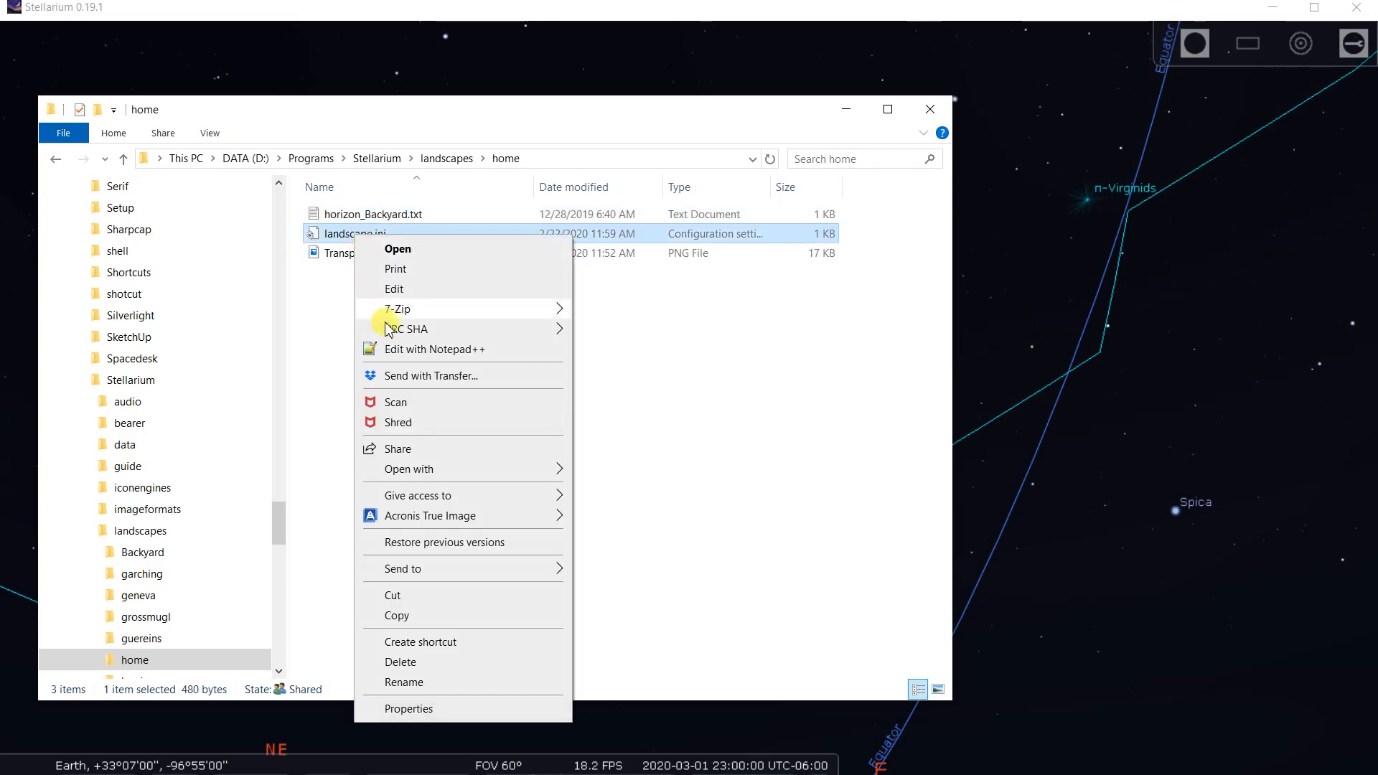
click(381, 349)
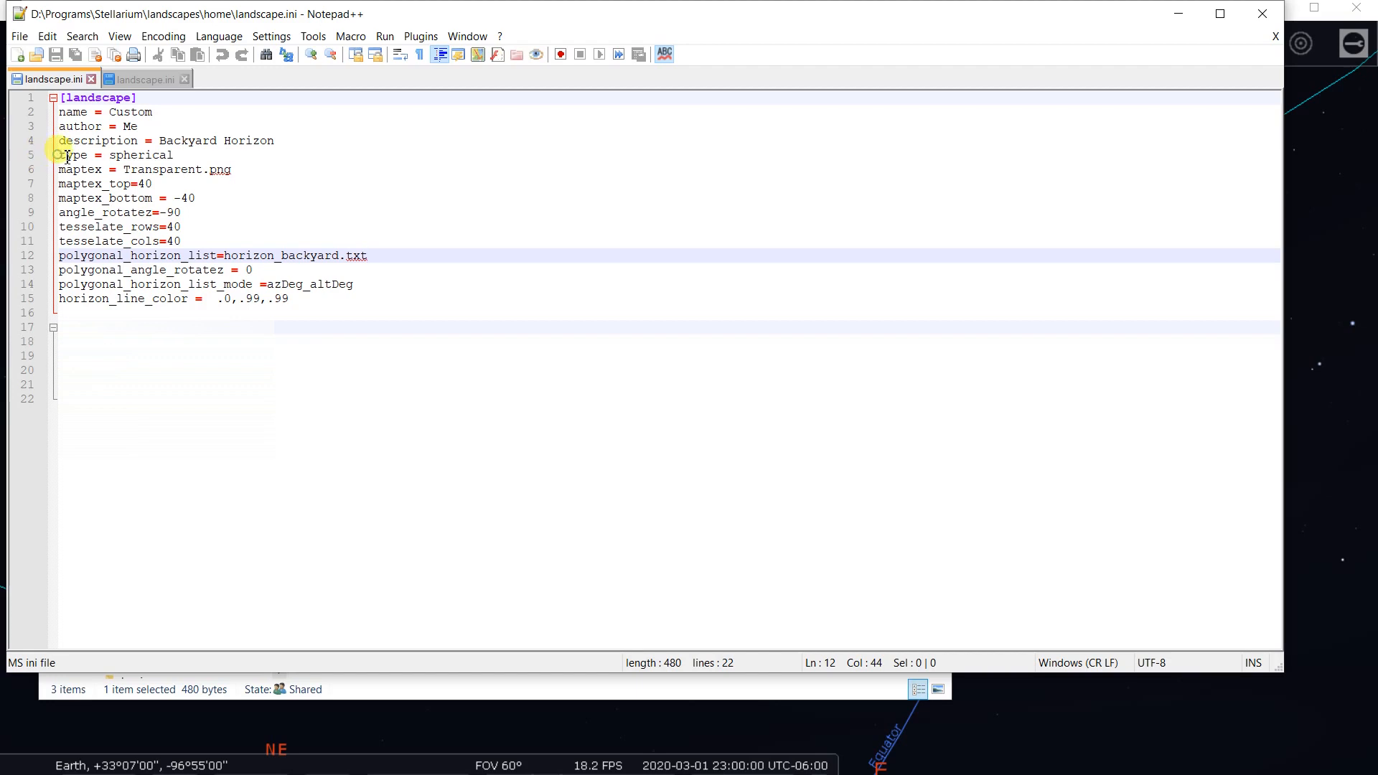
drag(65, 155, 180, 154)
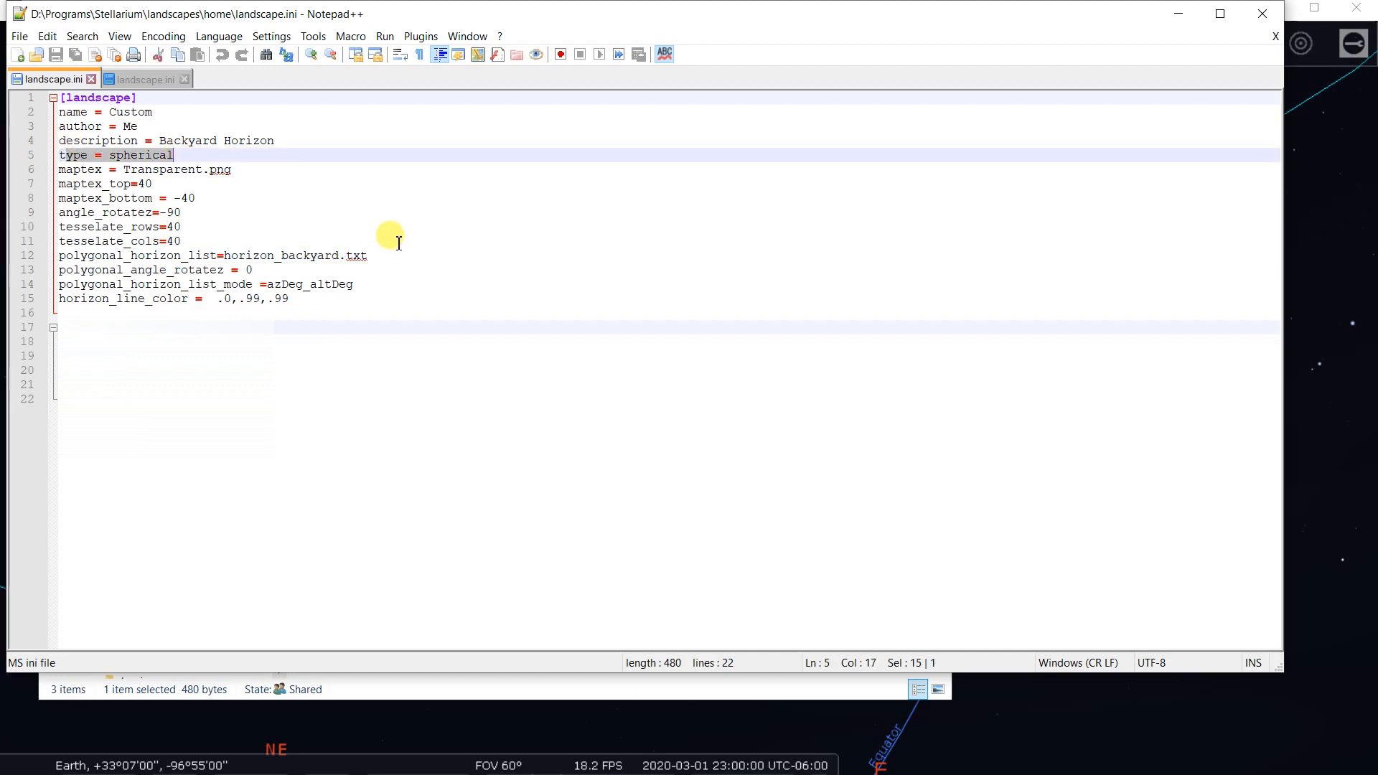
click(386, 239)
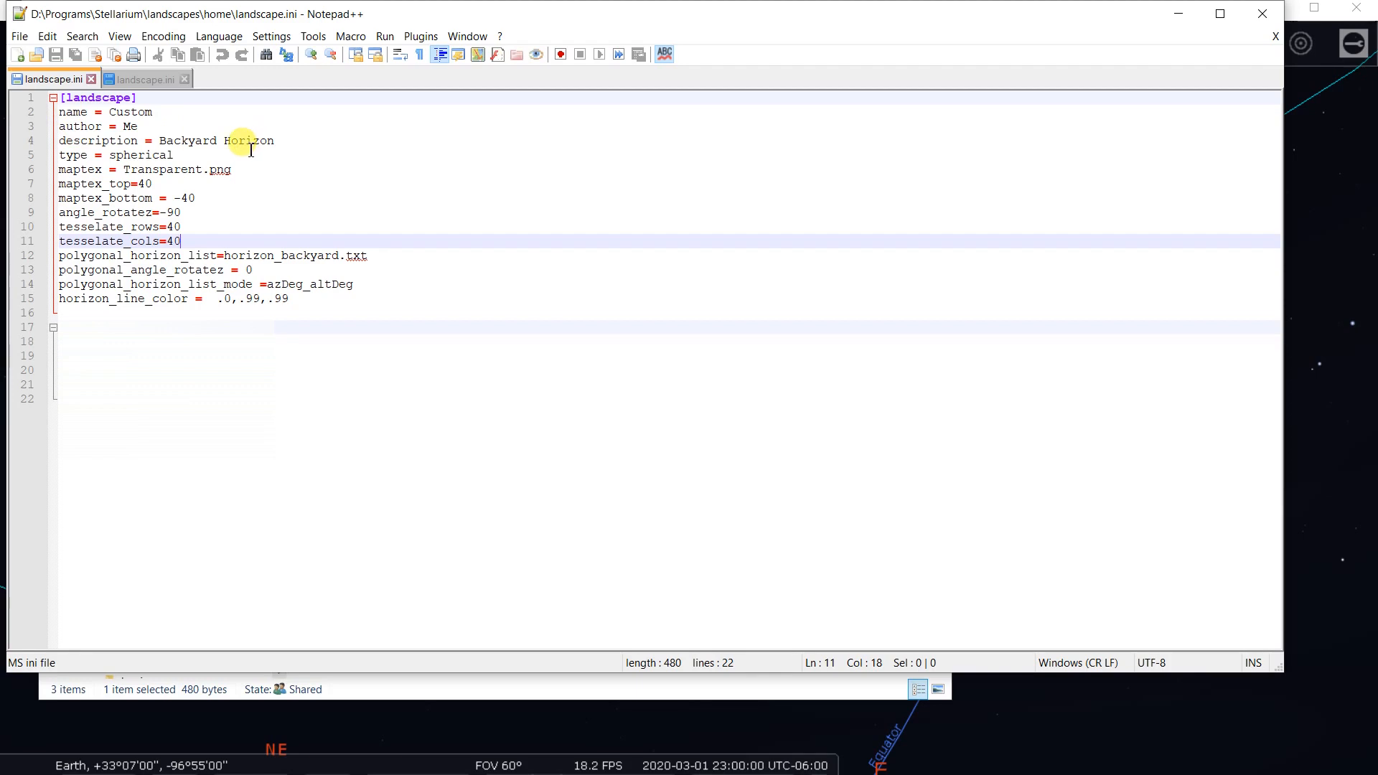
drag(126, 170, 253, 159)
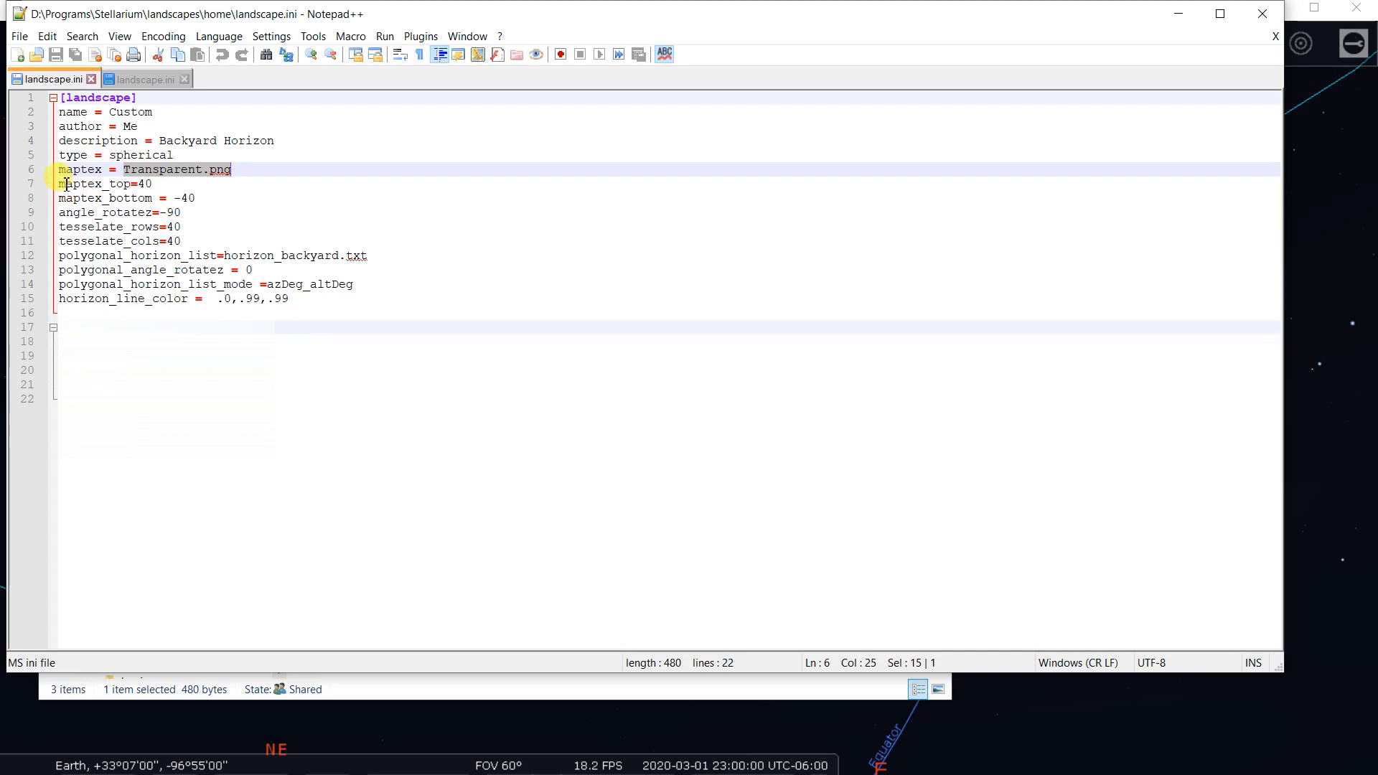
drag(61, 183, 237, 242)
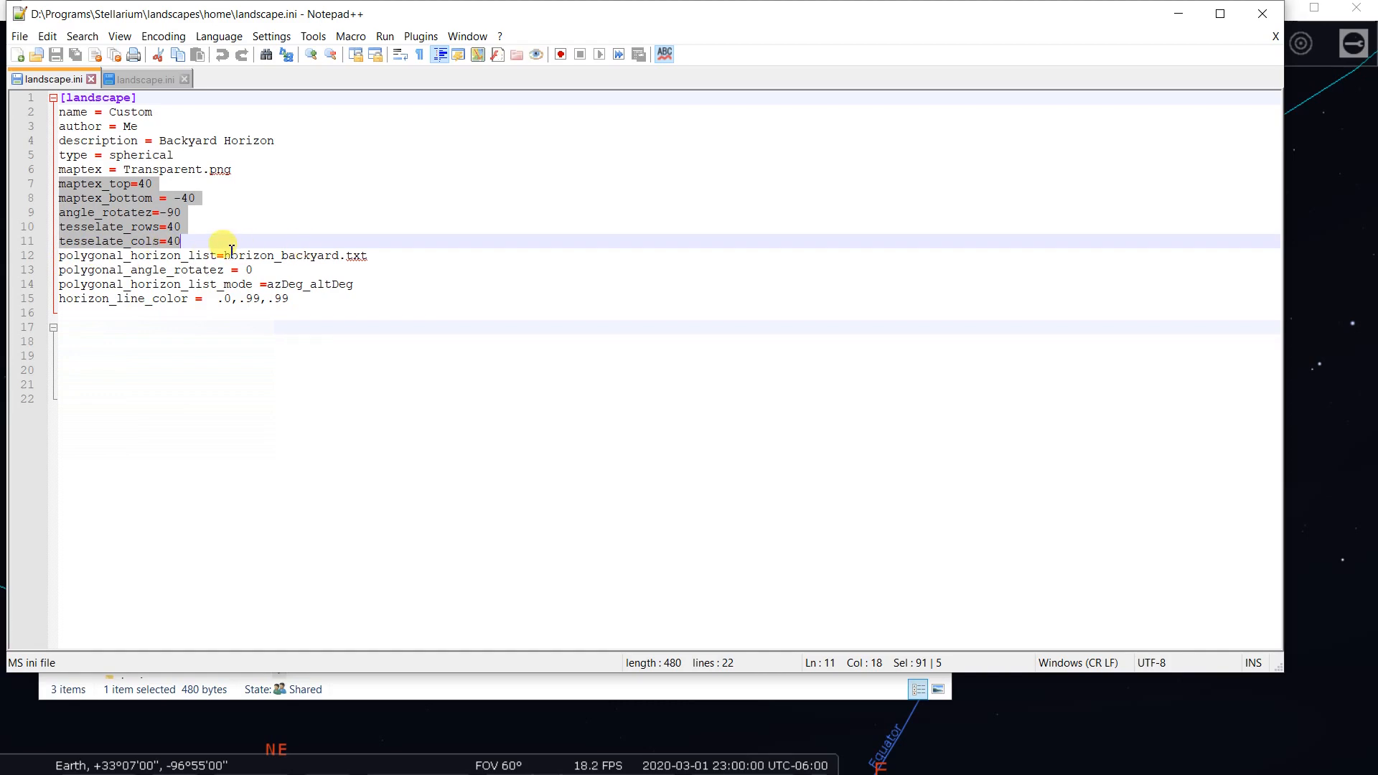
Step: Examine the polygonal horizon list, rotation angle, list mode and horizon line color in landscape.ini, and close Notepad++
drag(224, 252, 381, 257)
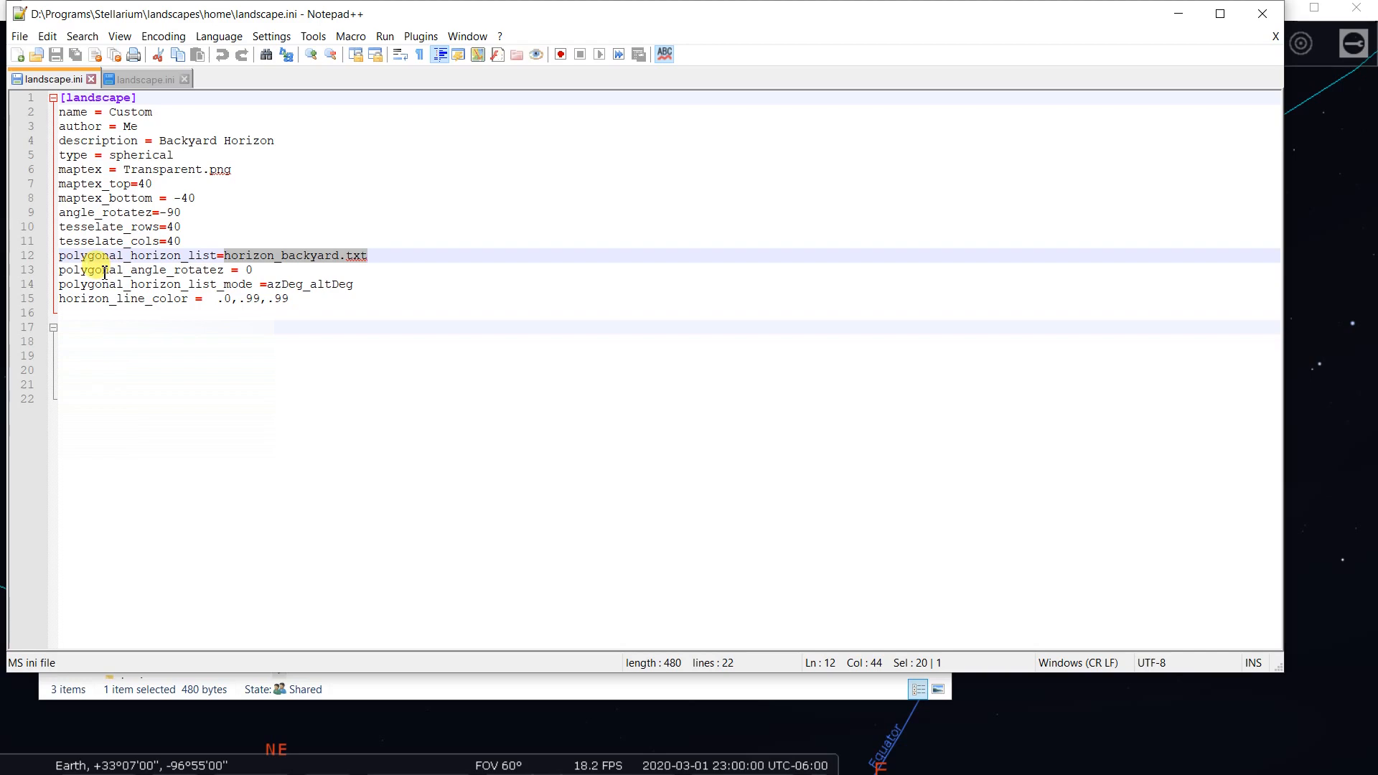
click(284, 270)
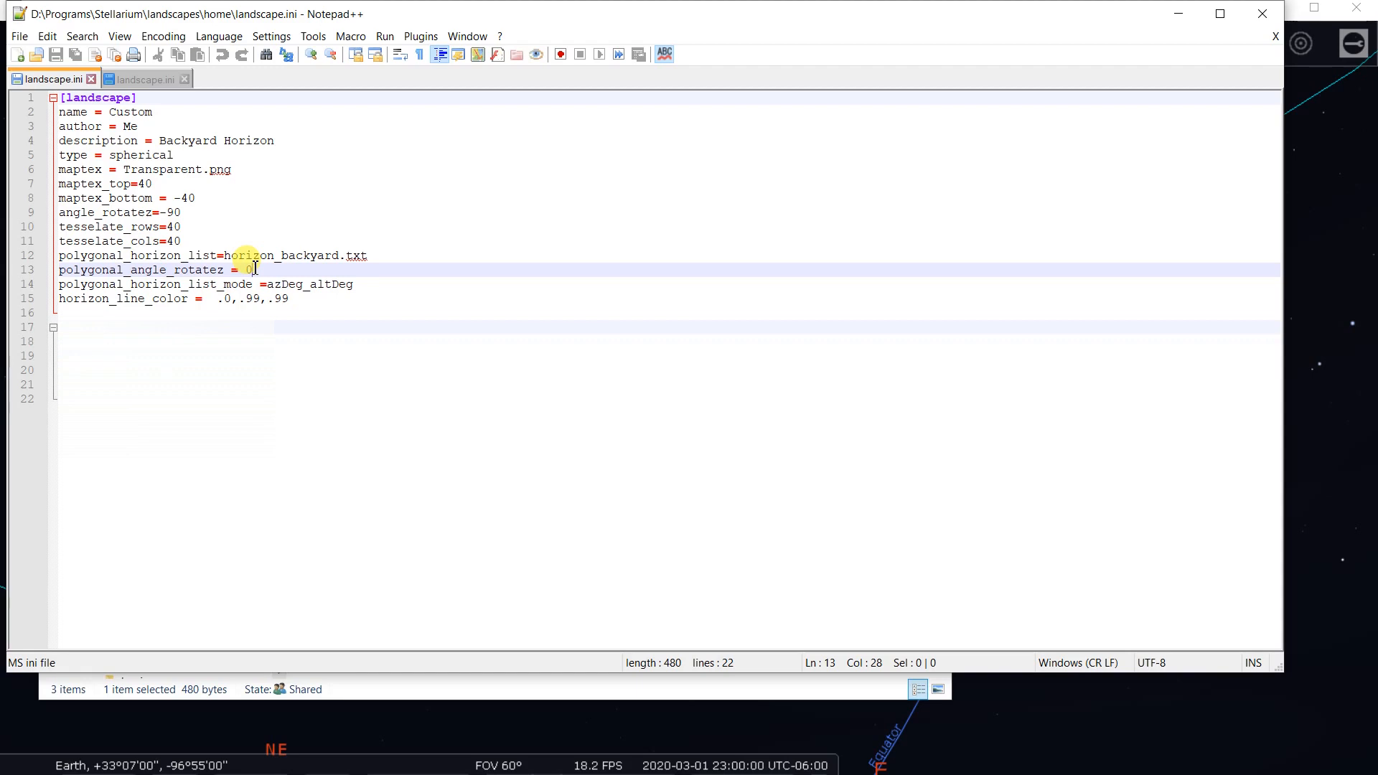
drag(256, 273, 225, 272)
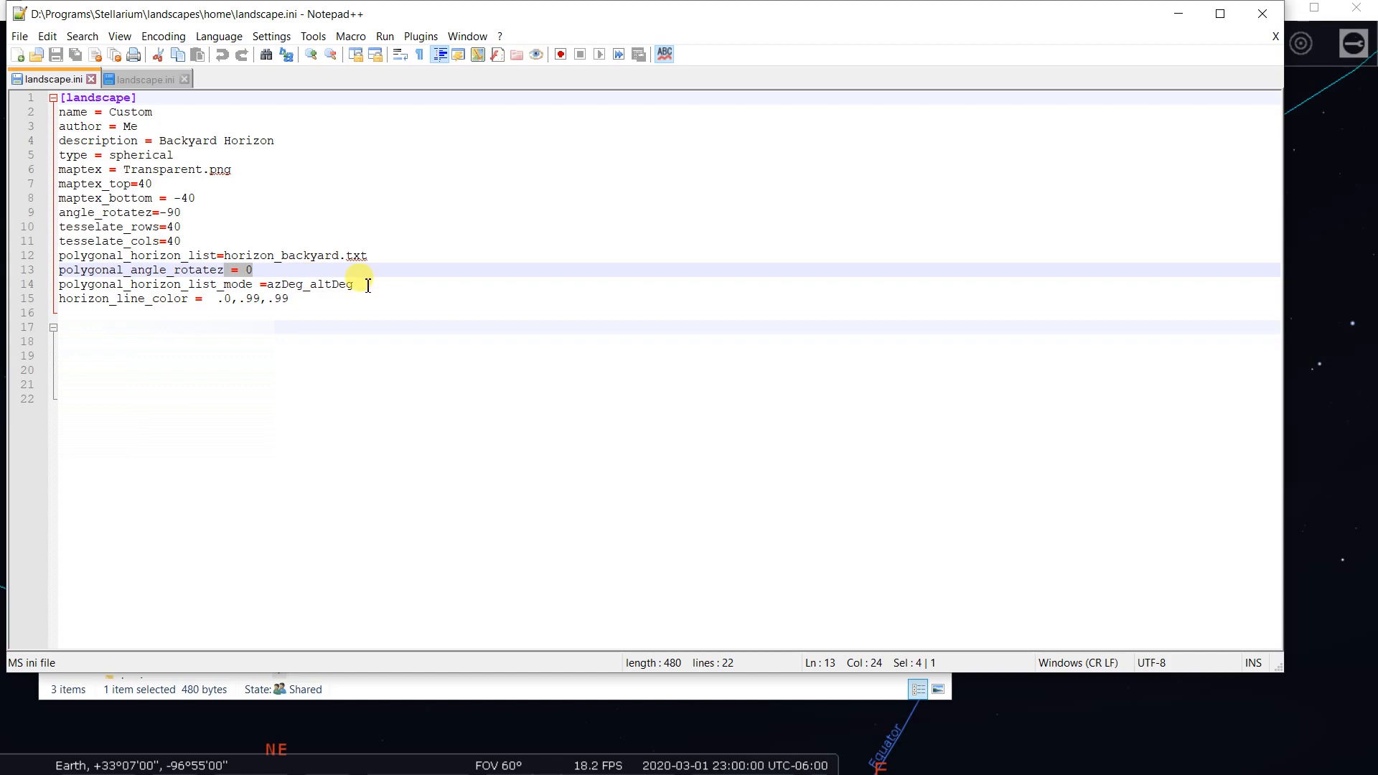
drag(62, 302, 309, 300)
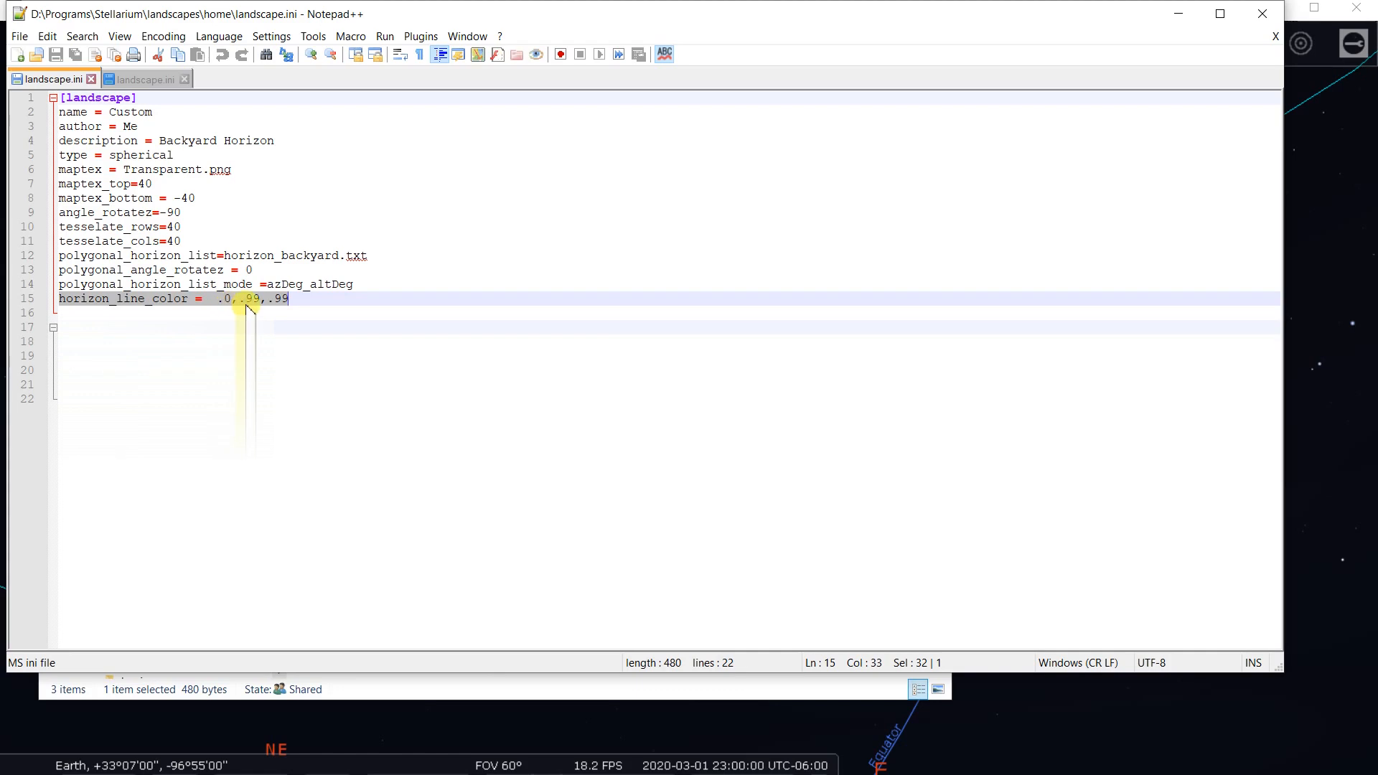
click(289, 302)
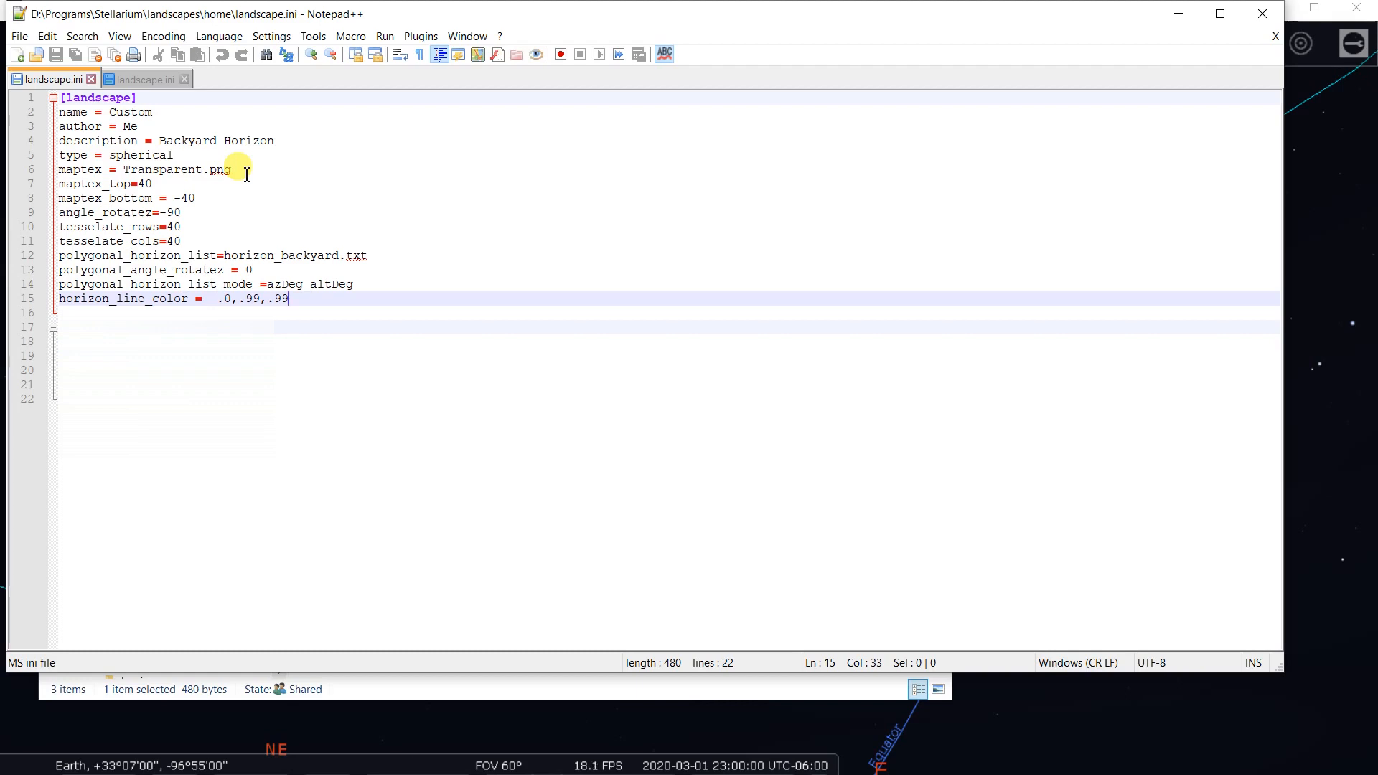
click(1261, 14)
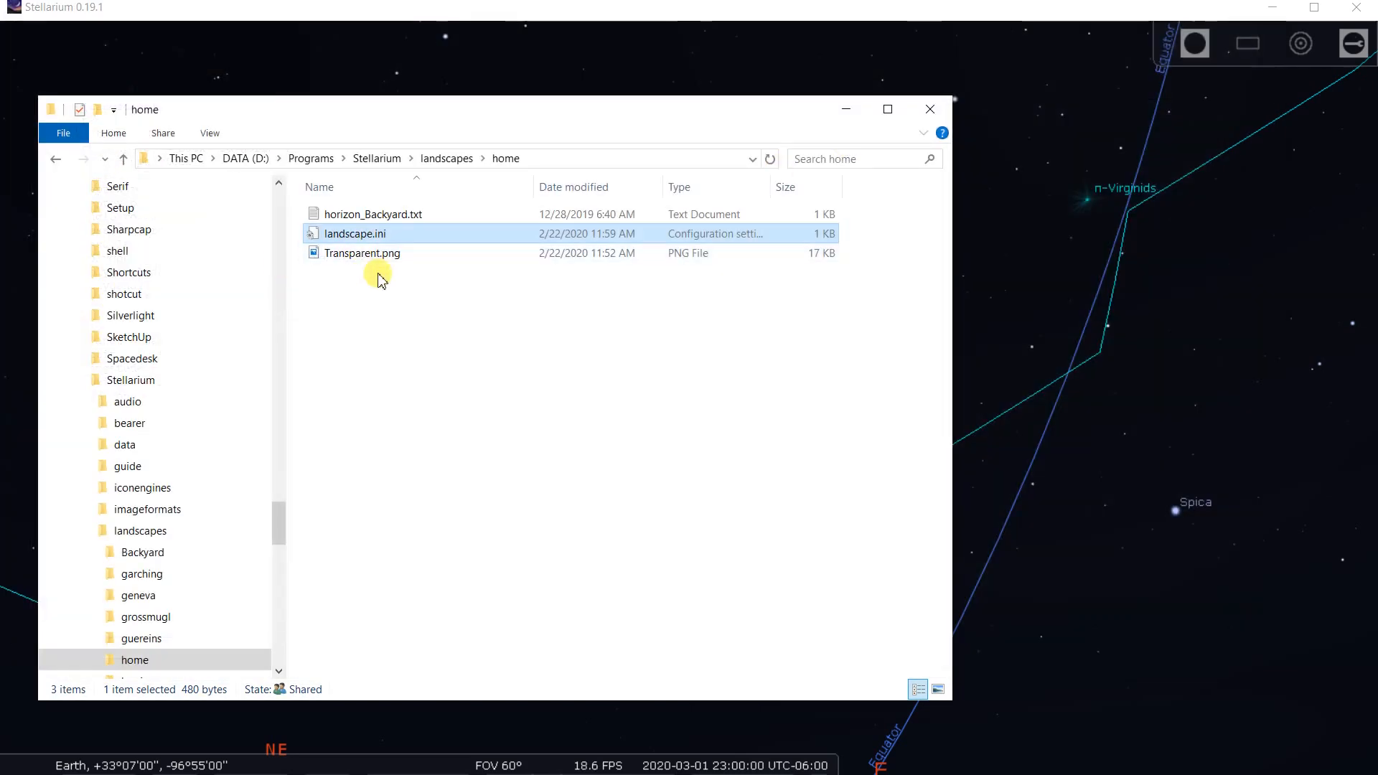
Step: Check the dimensions of Transparent.png in the home folder and open the image for viewing
mouse_move(345, 260)
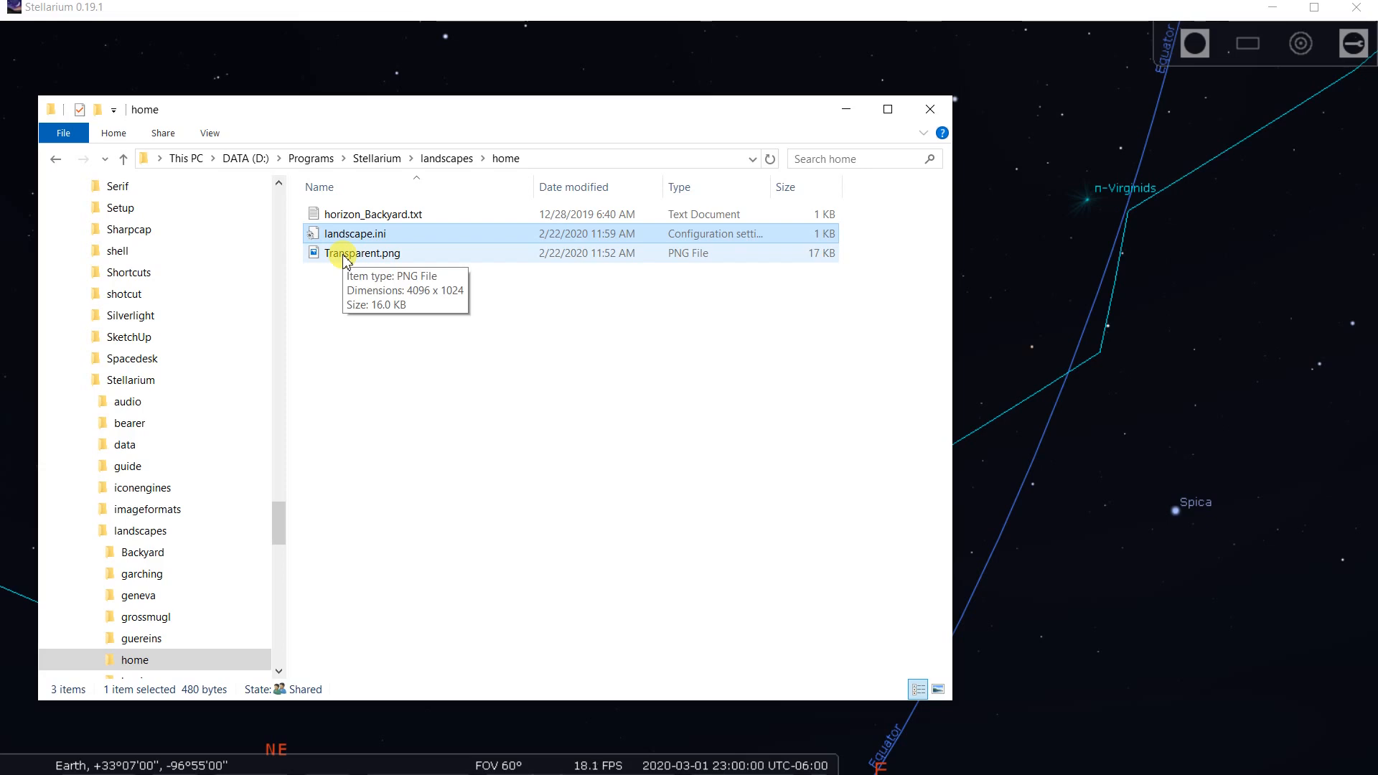
click(345, 260)
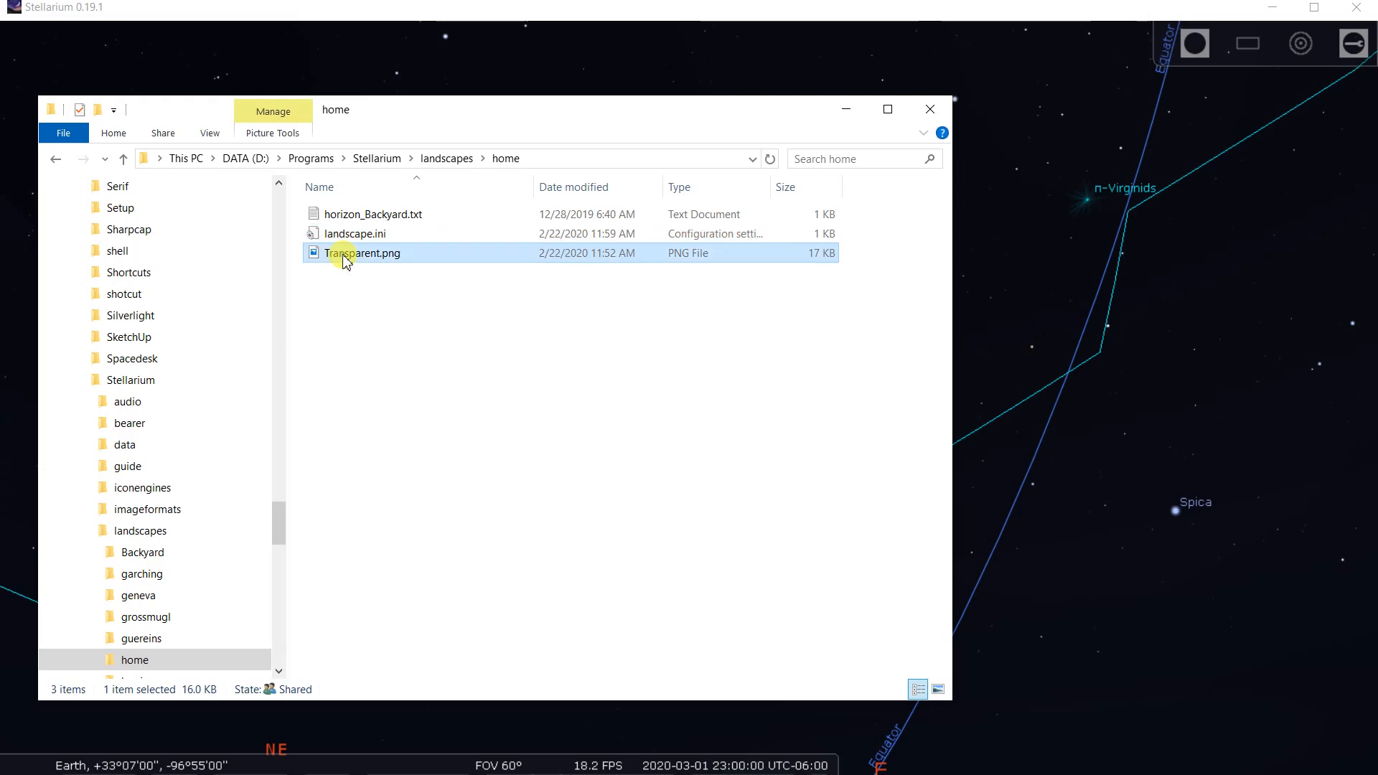
double_click(345, 260)
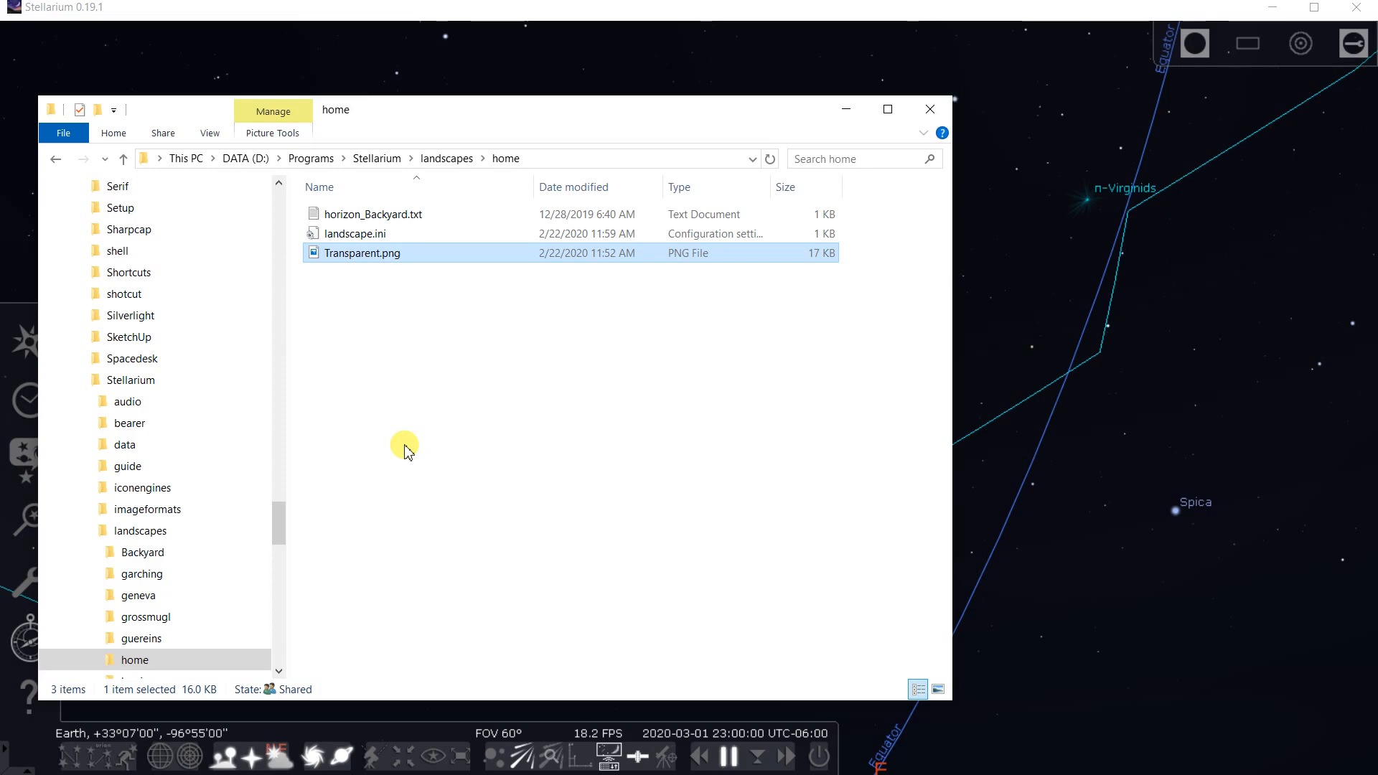
Step: Launch Paint 3D and create a new blank image
key(super)
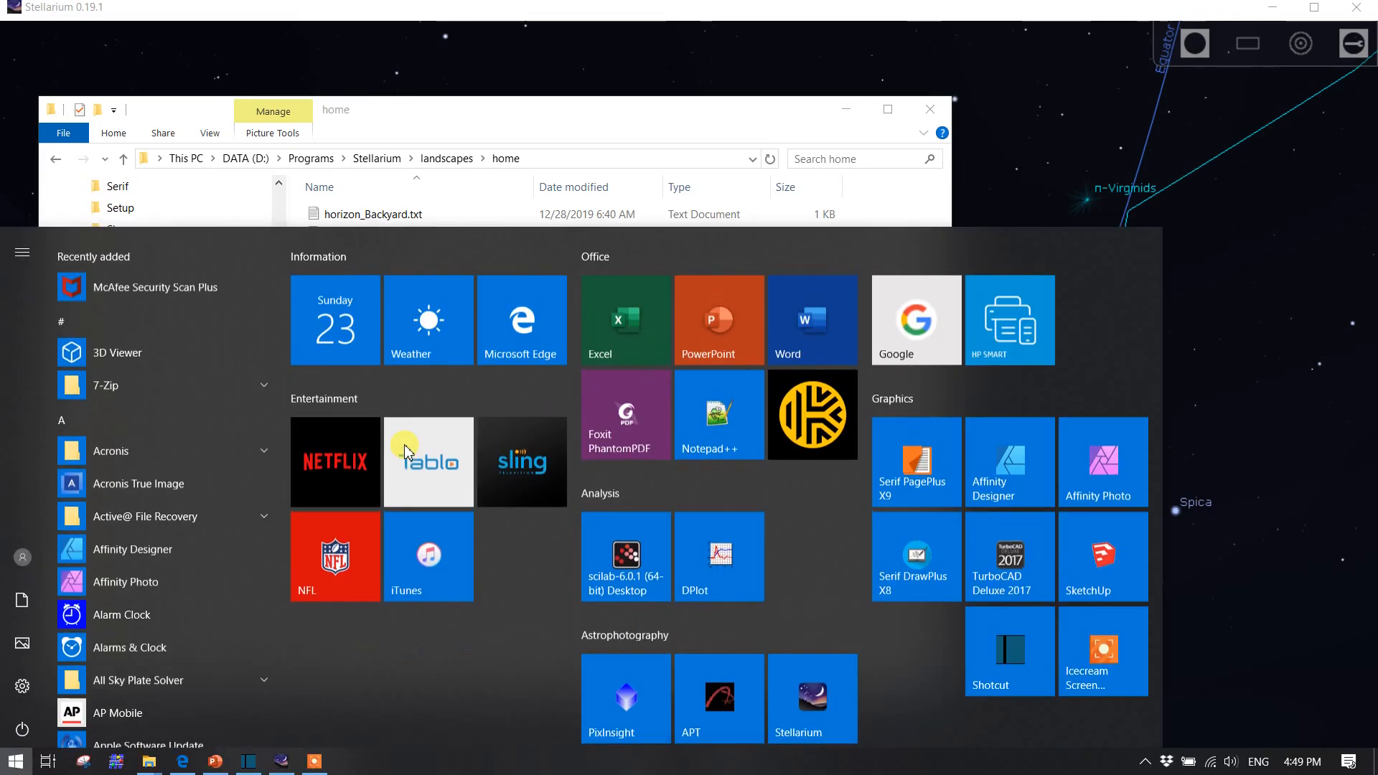
scroll(143, 506, down, 15)
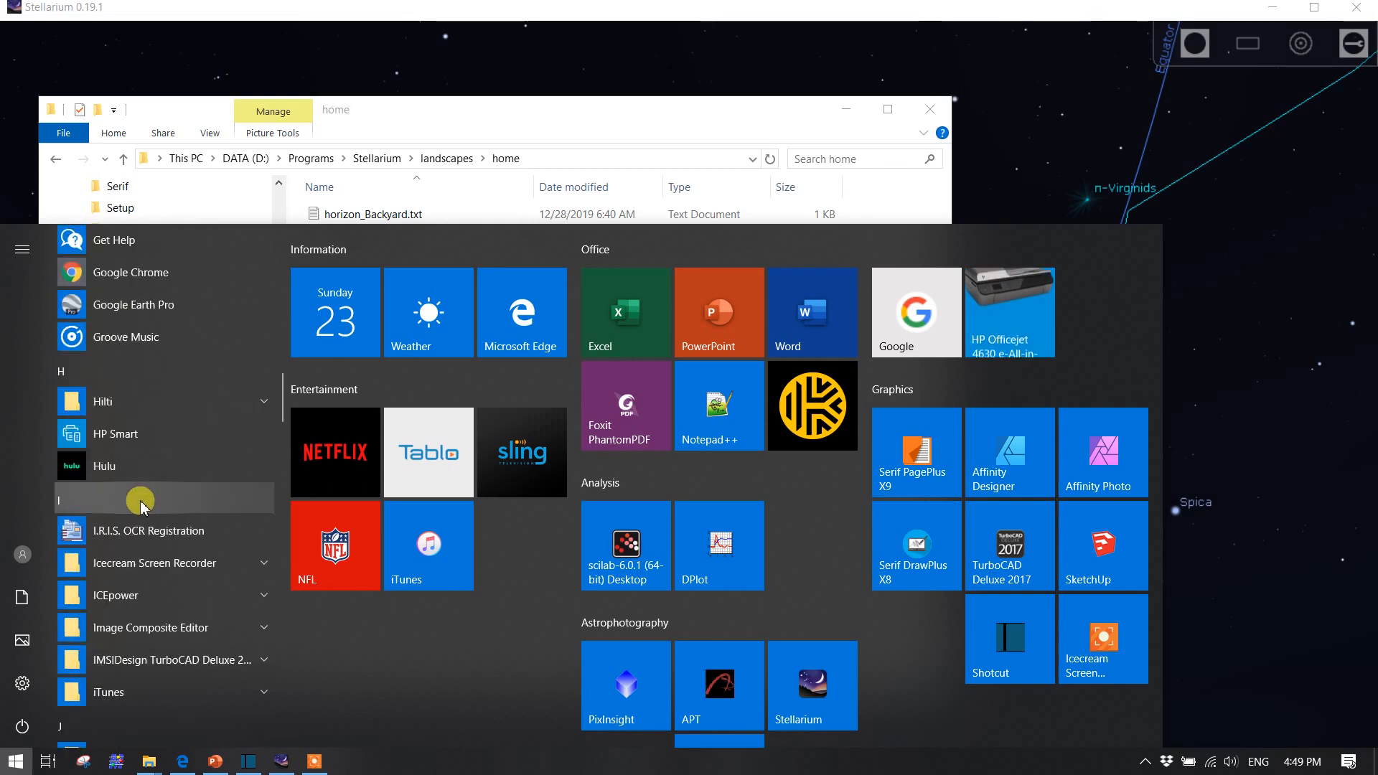
scroll(140, 505, down, 8)
scroll(140, 506, down, 10)
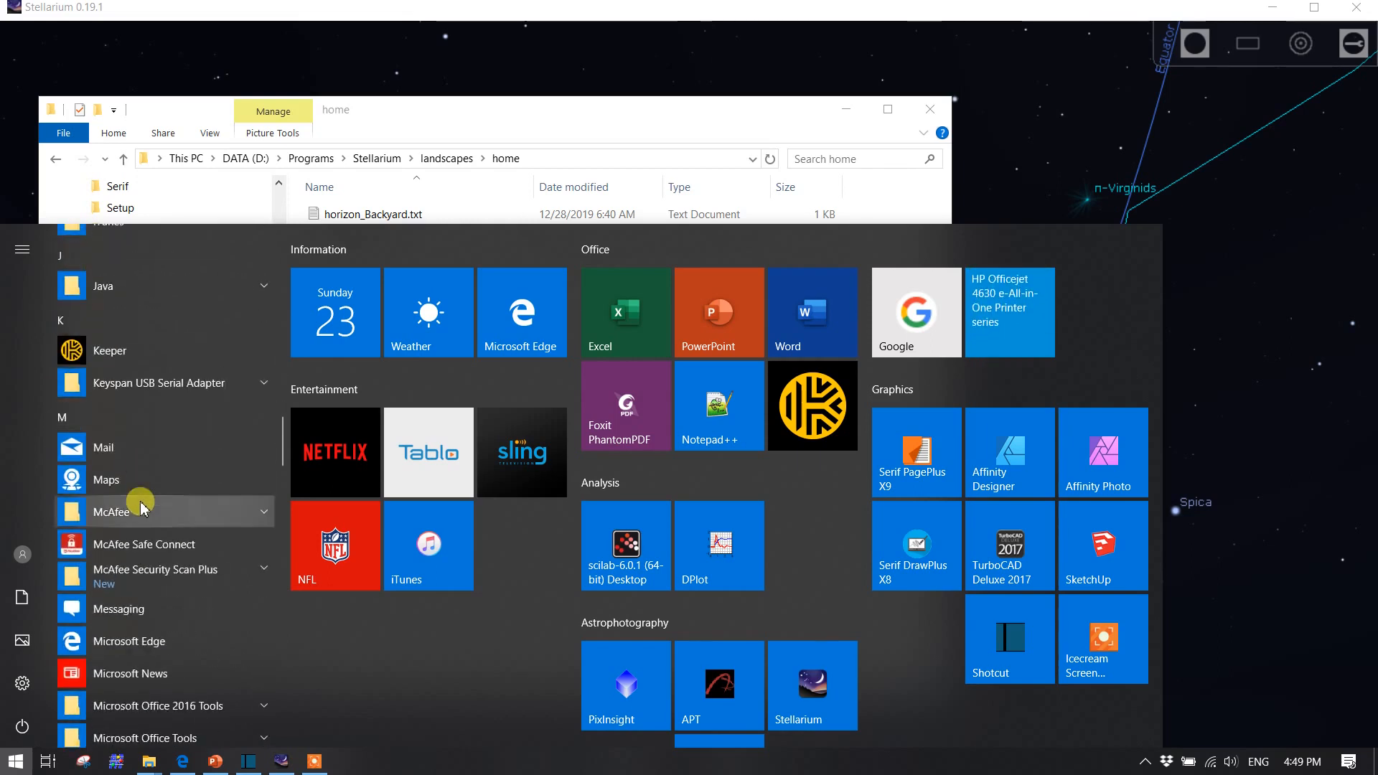
scroll(140, 506, down, 5)
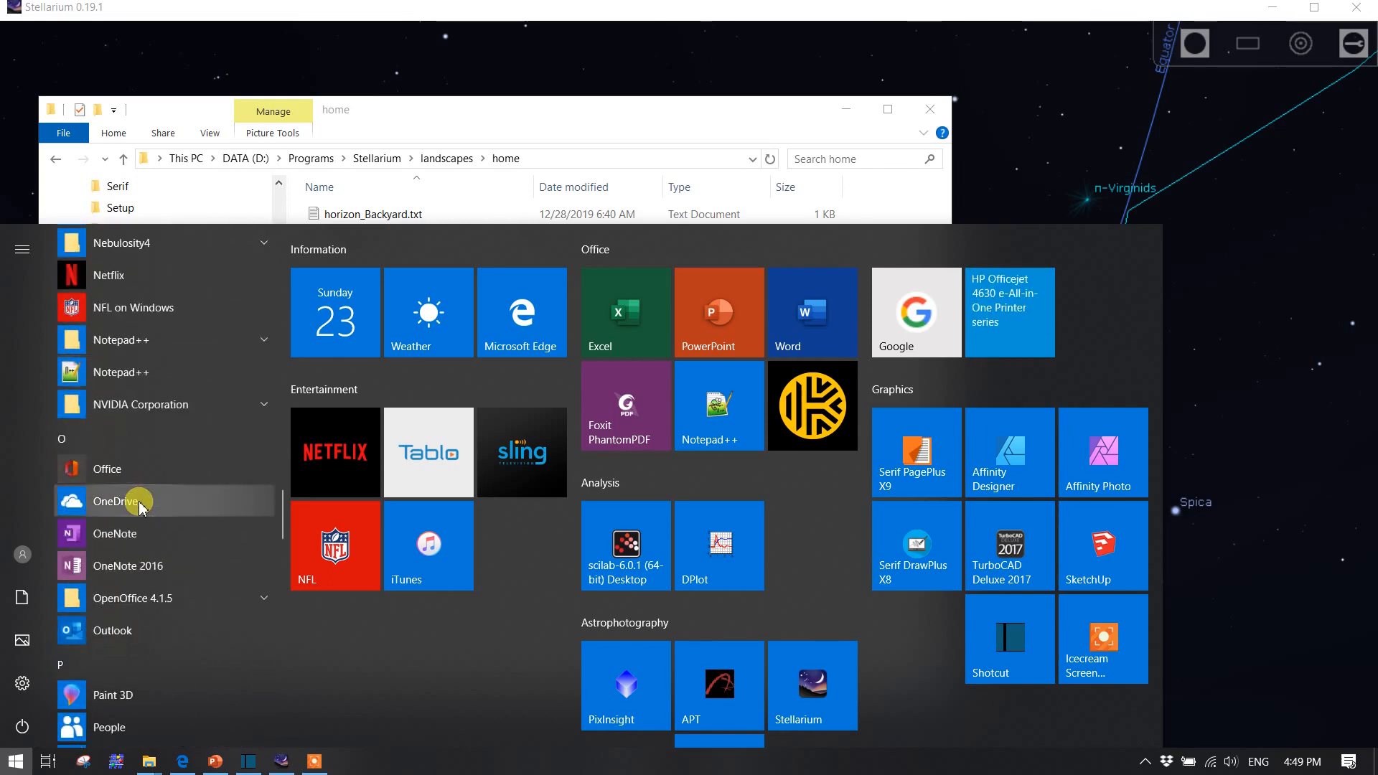
click(76, 538)
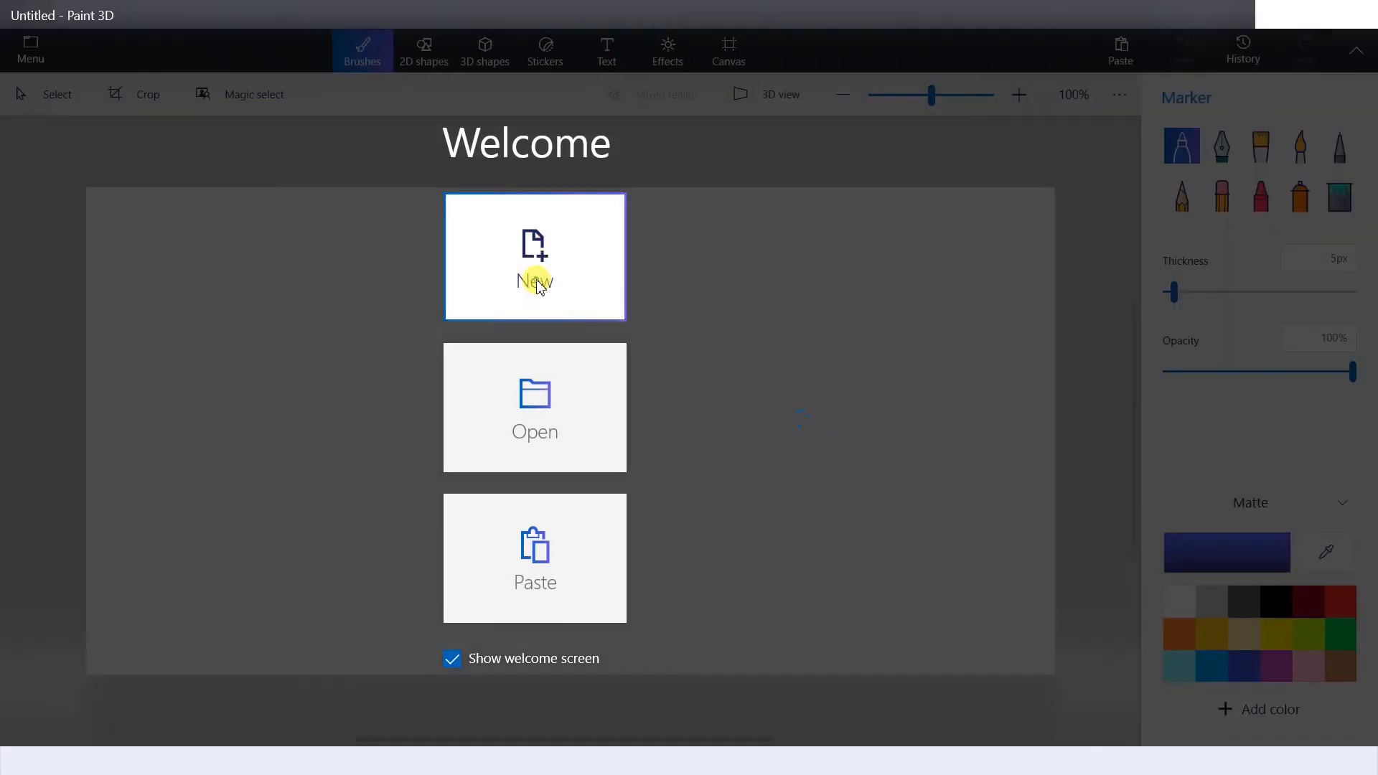
click(535, 277)
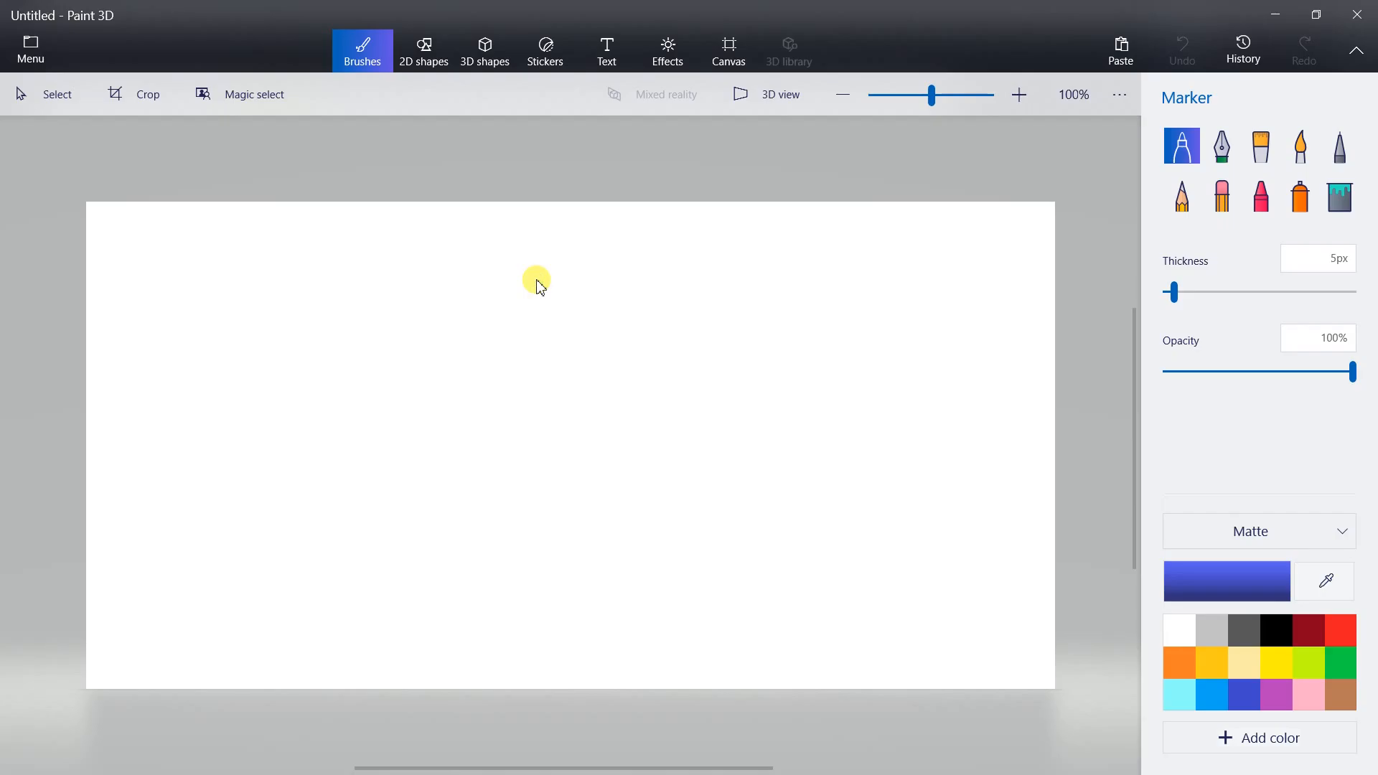
Step: Resize the blank canvas to 4096 px wide and 1024 px high, and make the canvas transparent
click(1111, 98)
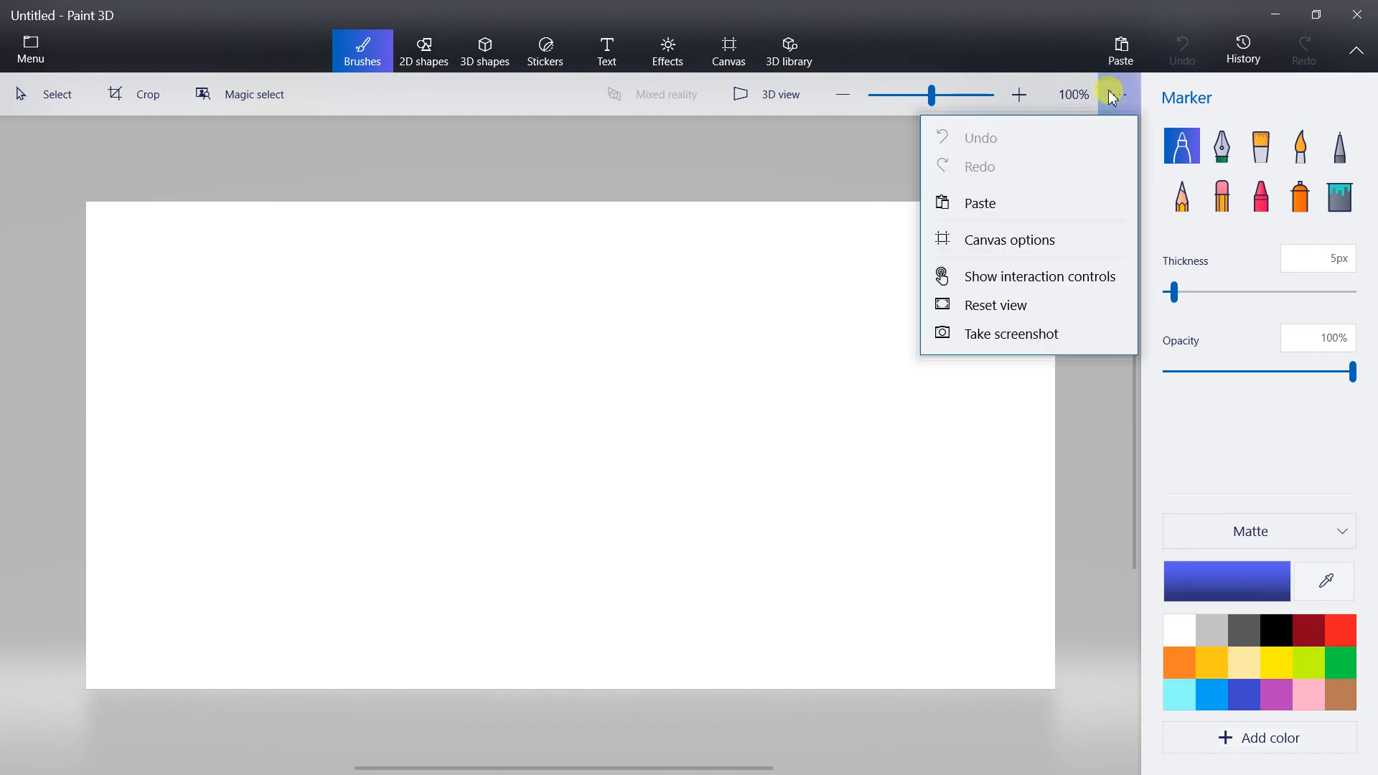
click(941, 239)
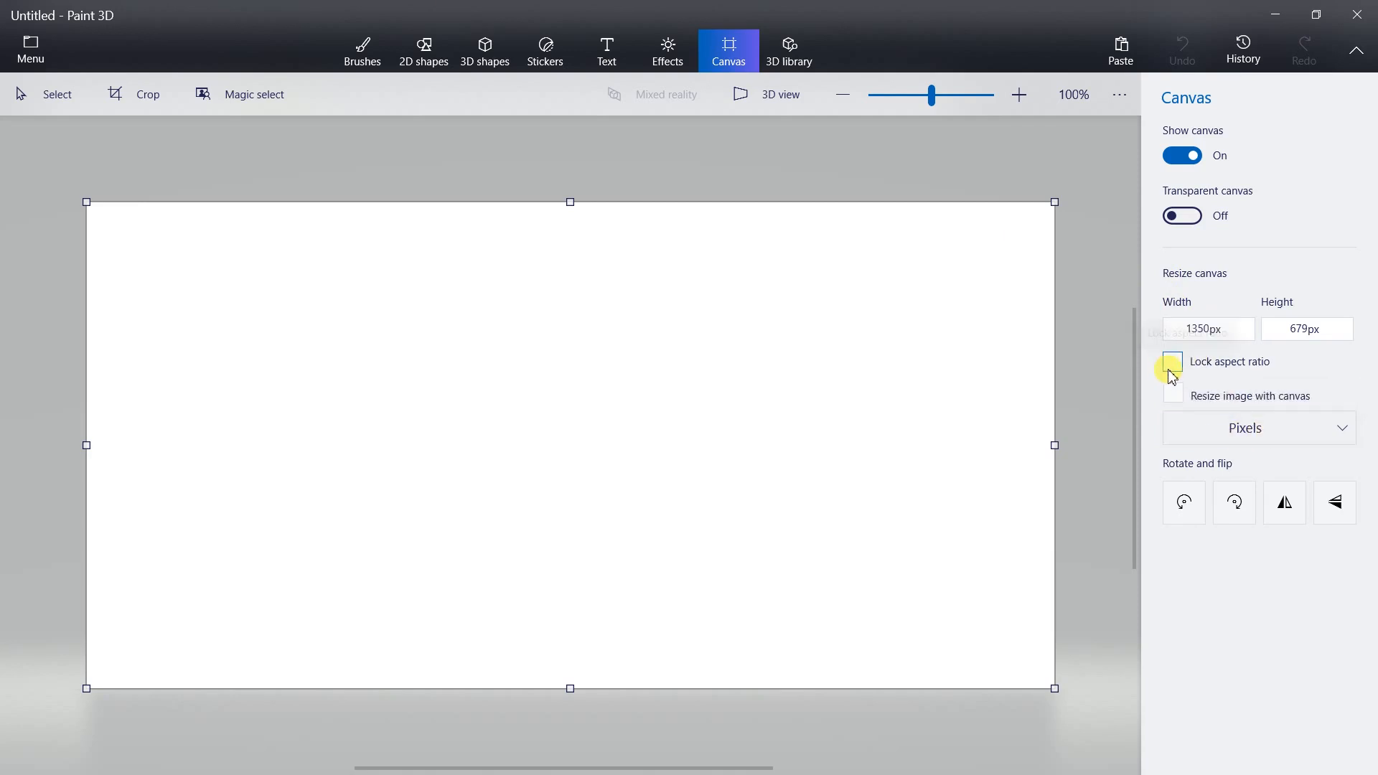
drag(1189, 328, 1210, 328)
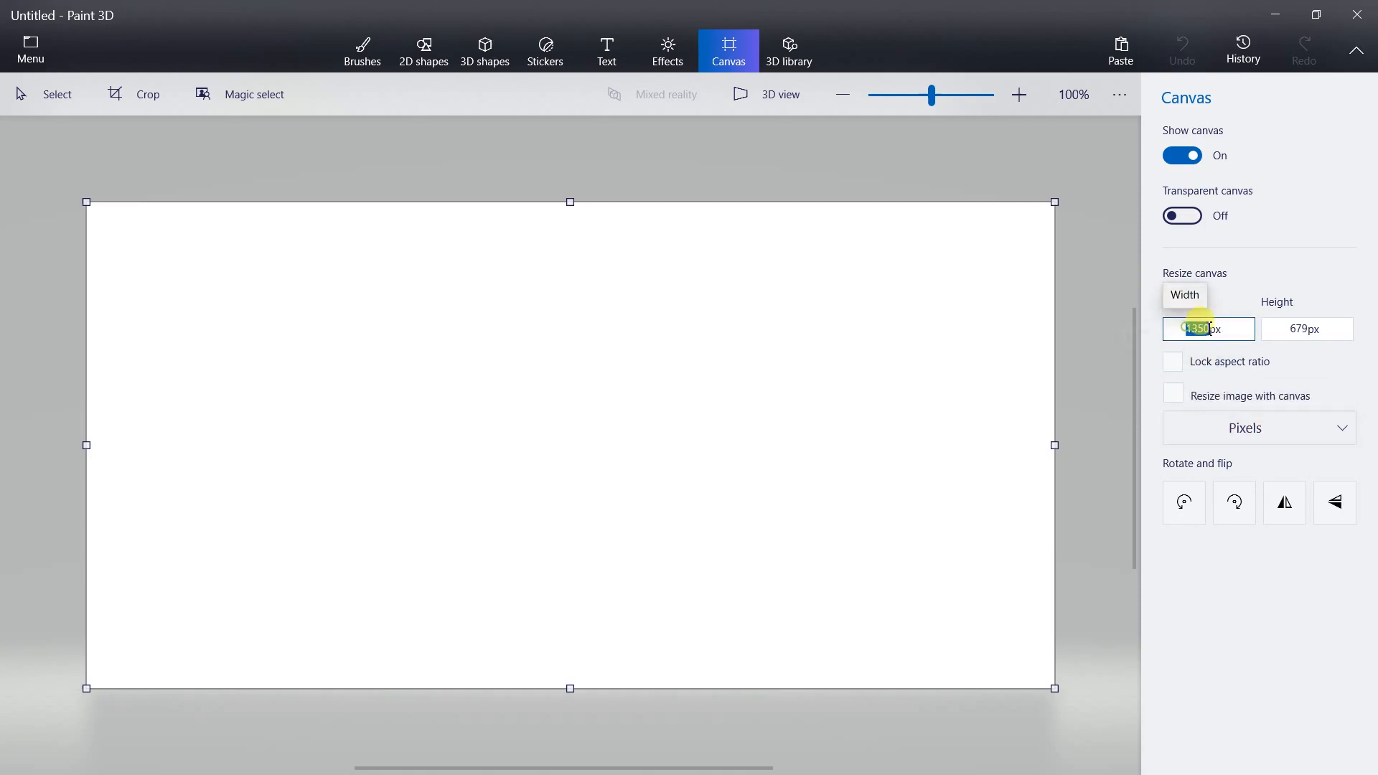
text(4096)
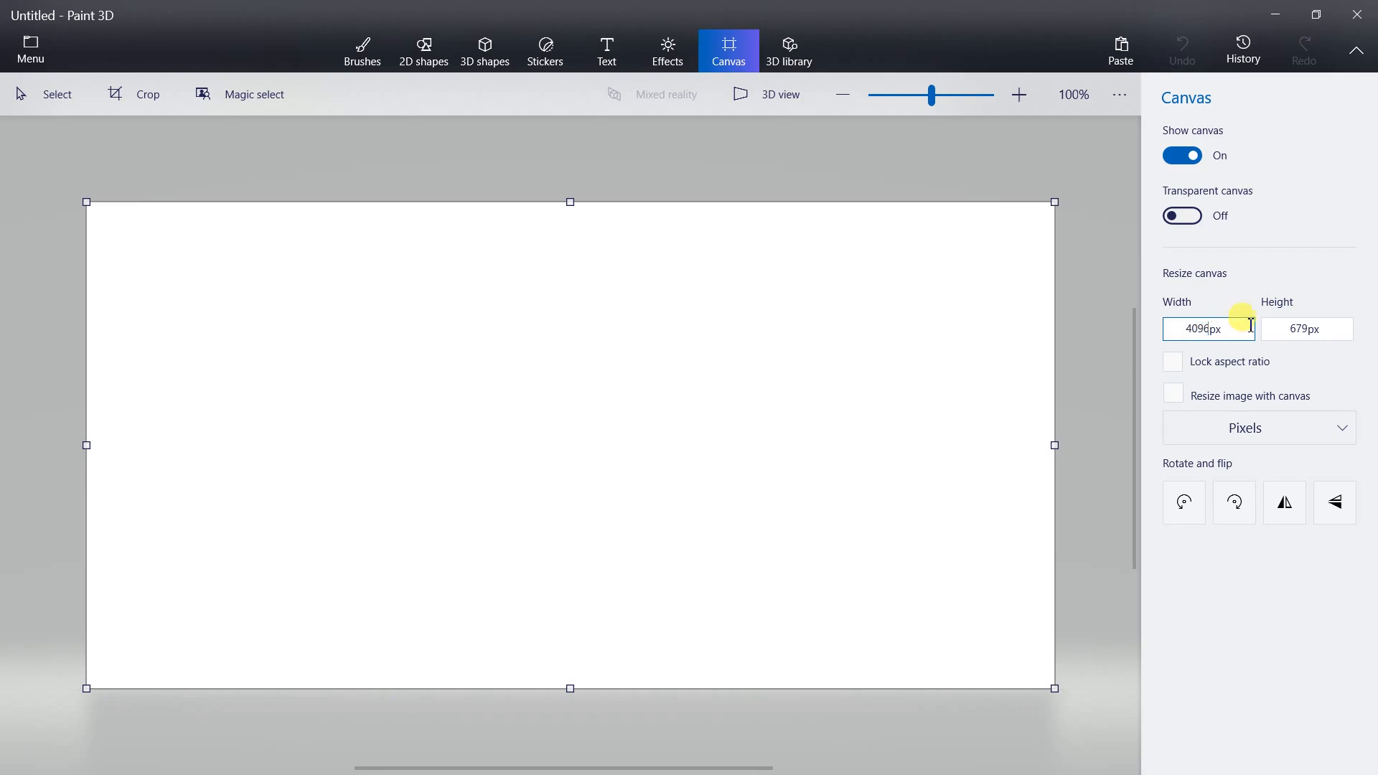
drag(1288, 329, 1307, 328)
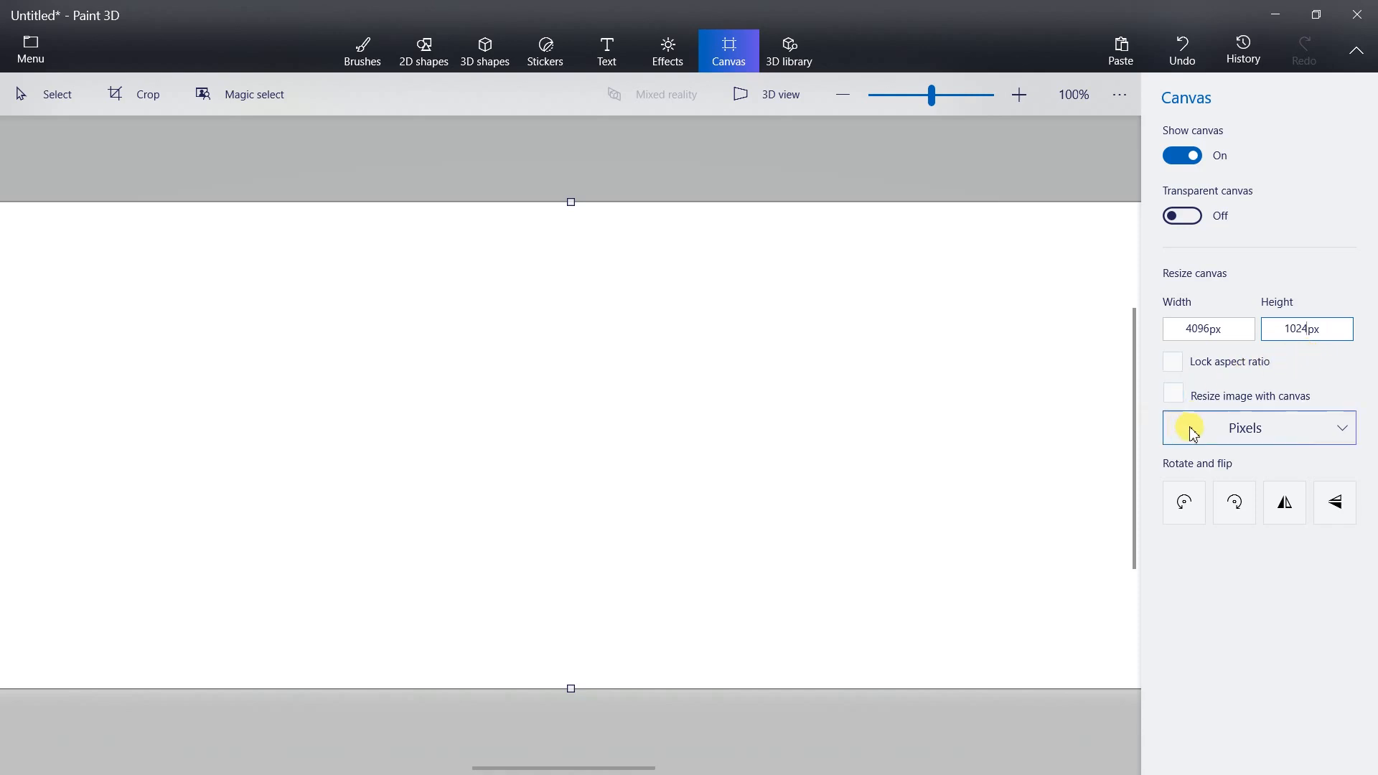
click(1191, 217)
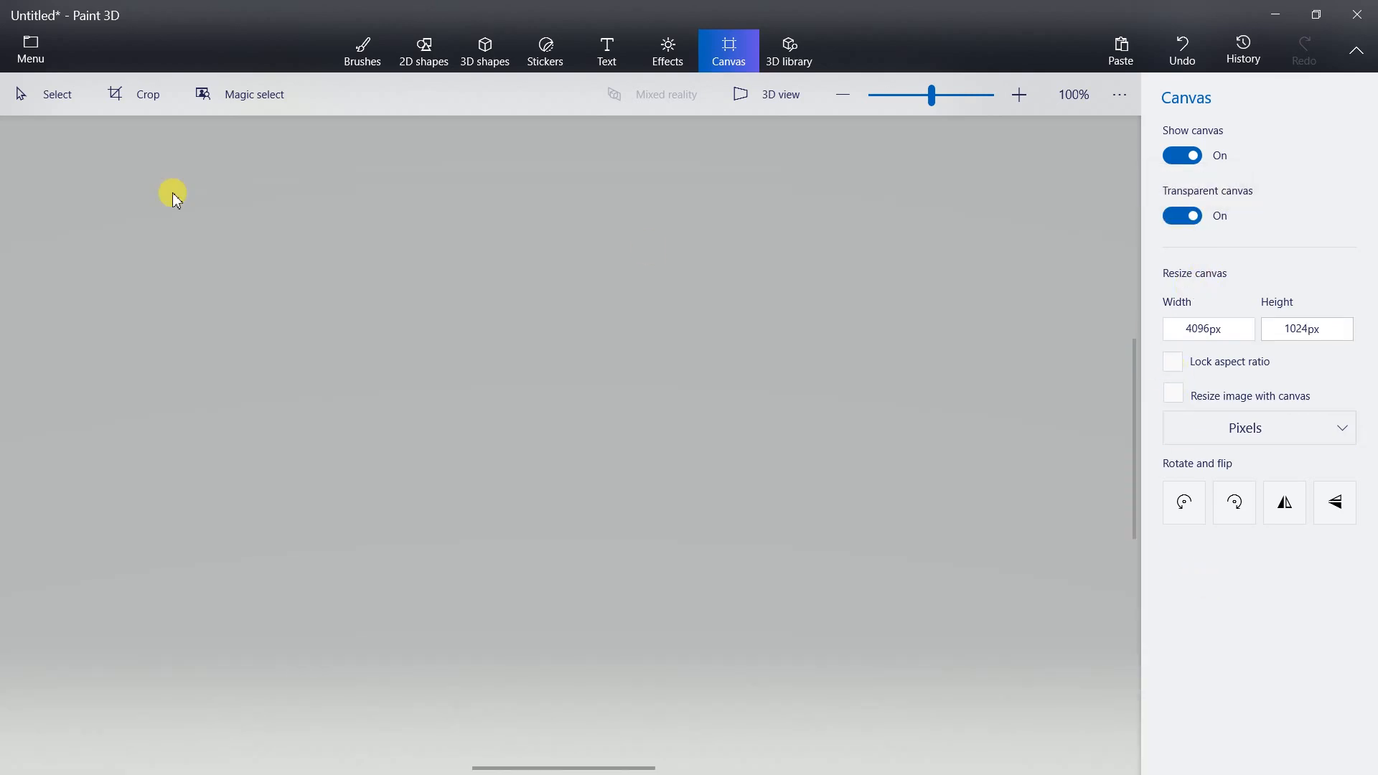
Step: Choose Transparent.png in the landscapes home folder as the 2D PNG save target, cancel the save and close Paint 3D
click(31, 46)
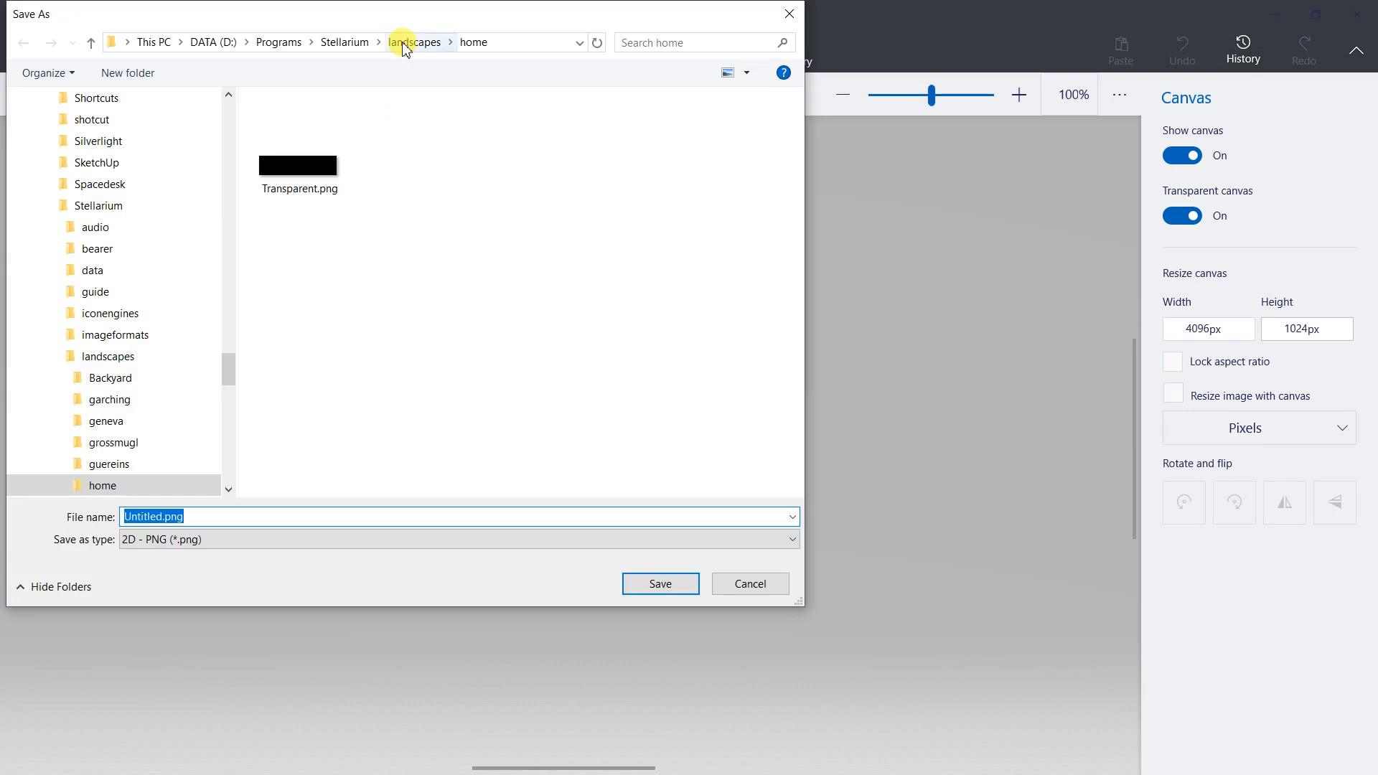
click(404, 44)
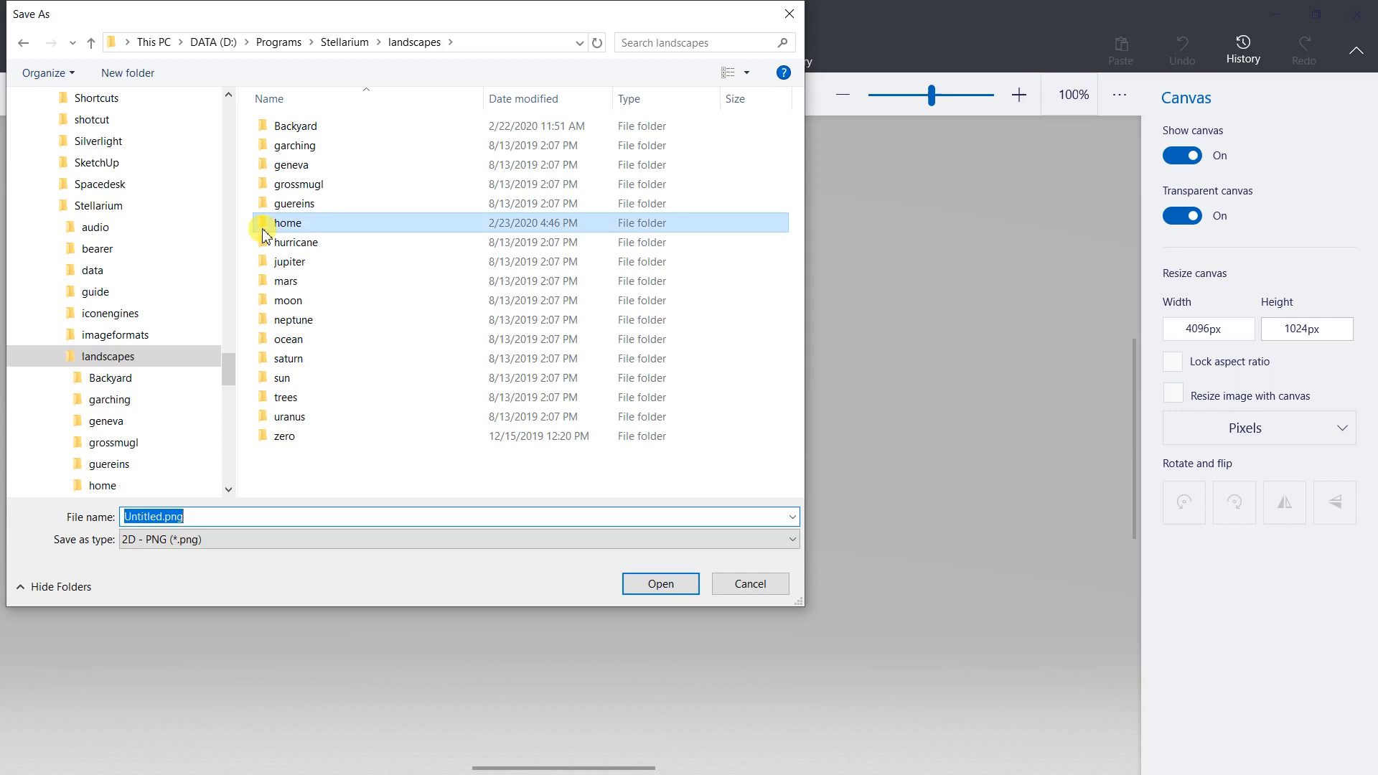
double_click(265, 222)
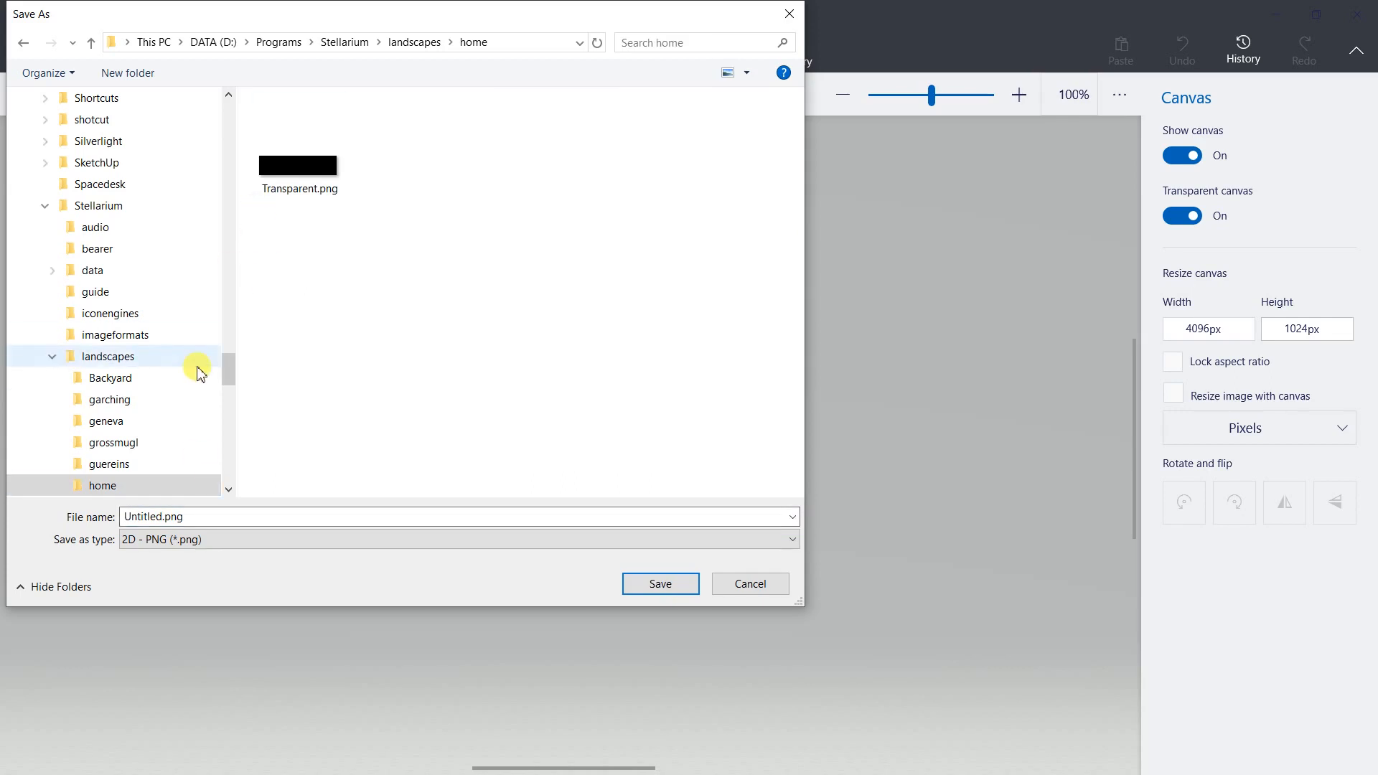
click(294, 201)
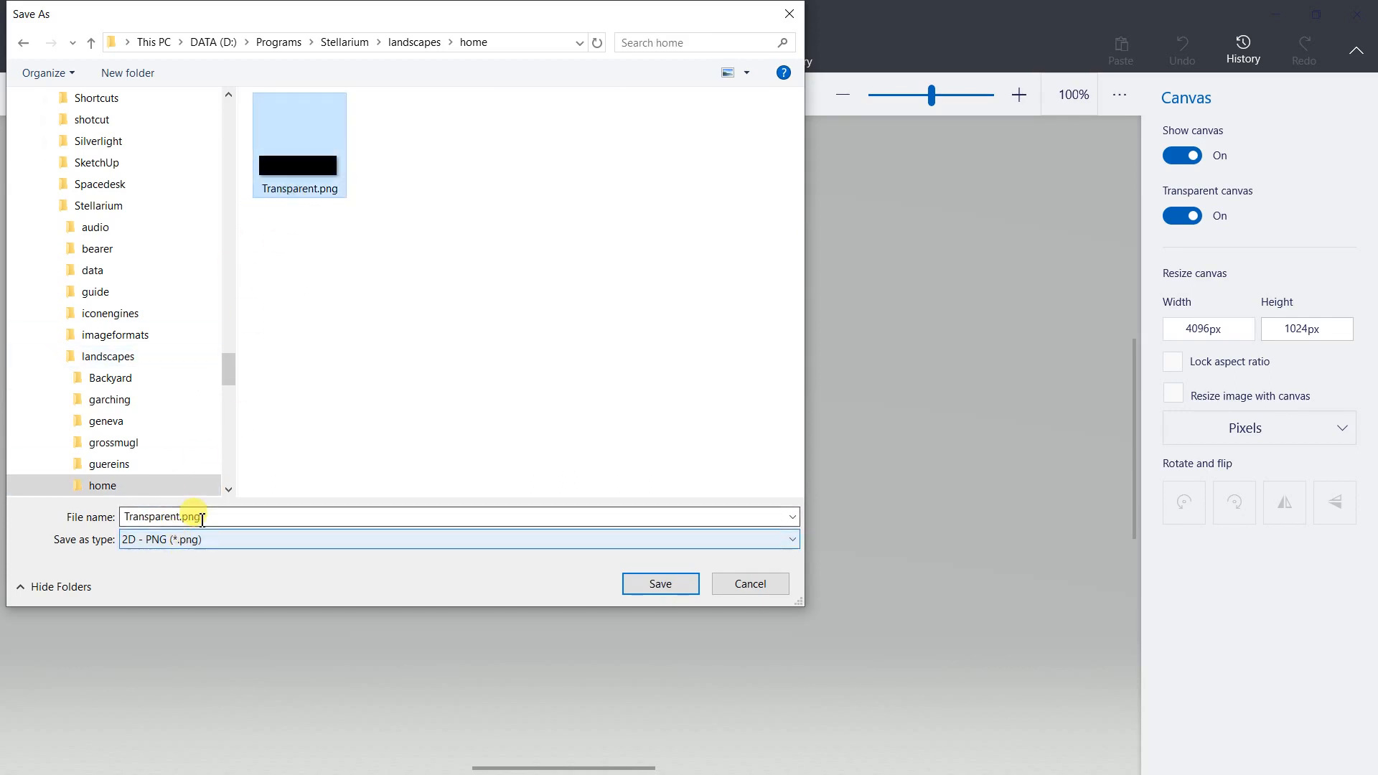
click(747, 585)
key(alt+F4)
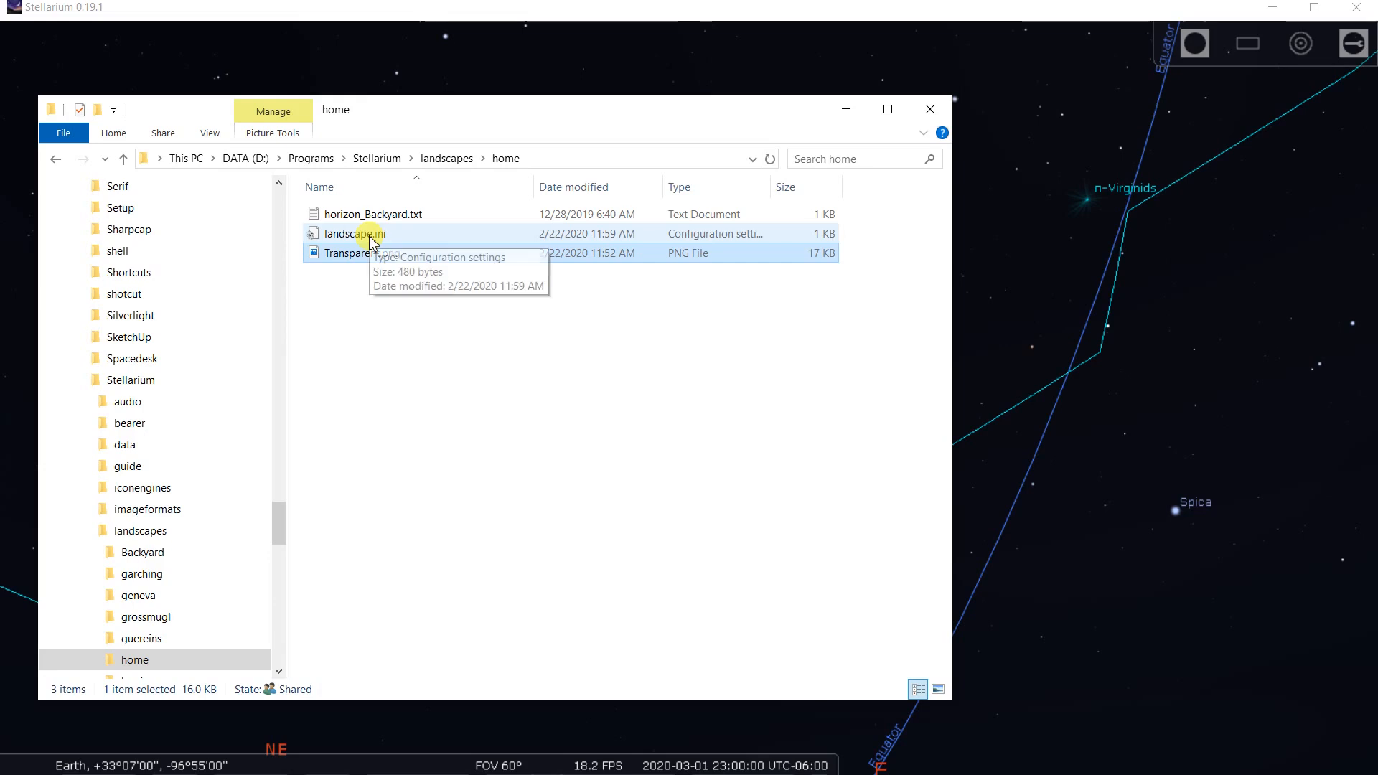
Step: Minimize the folder window and look around the Stellarium sky to examine the polygonal horizon line in all directions
click(847, 113)
drag(1162, 483, 775, 553)
drag(1319, 252, 750, 446)
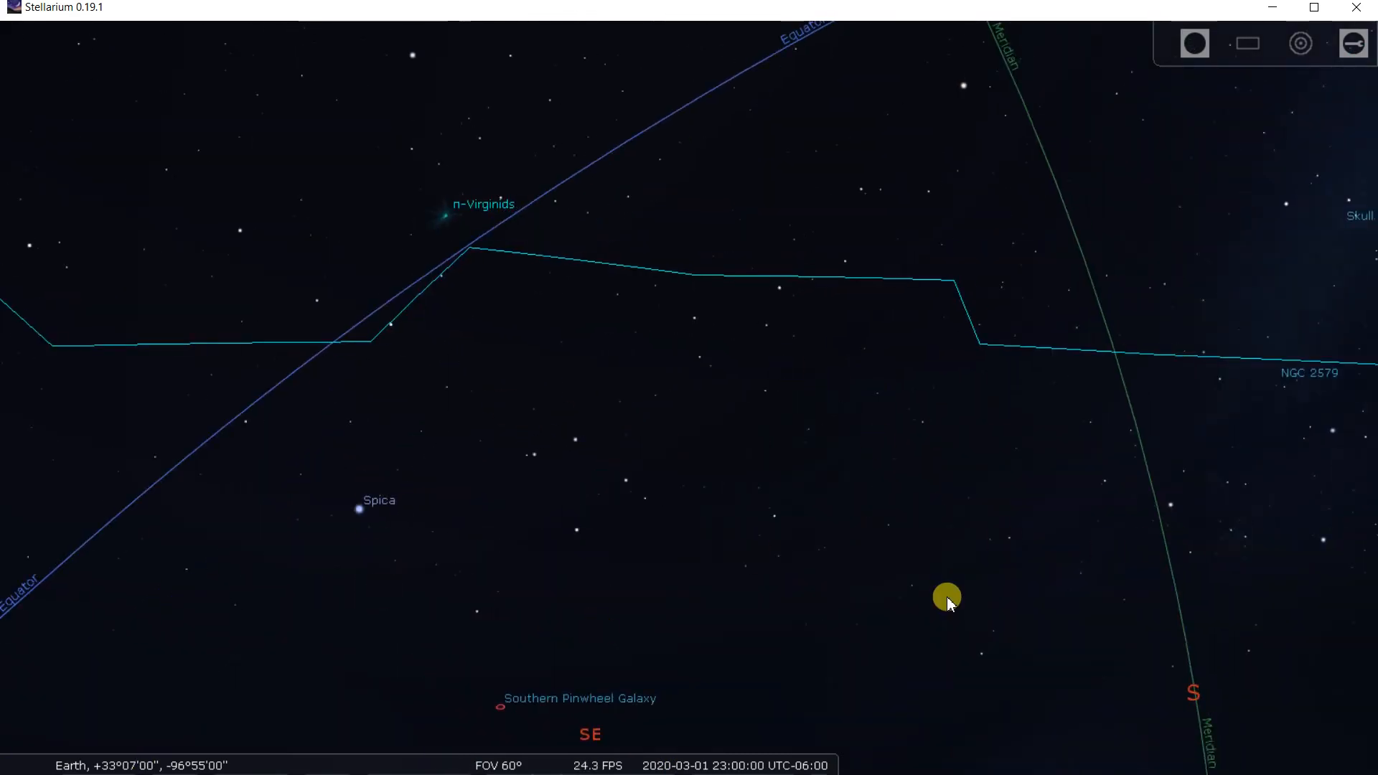
drag(775, 593, 854, 337)
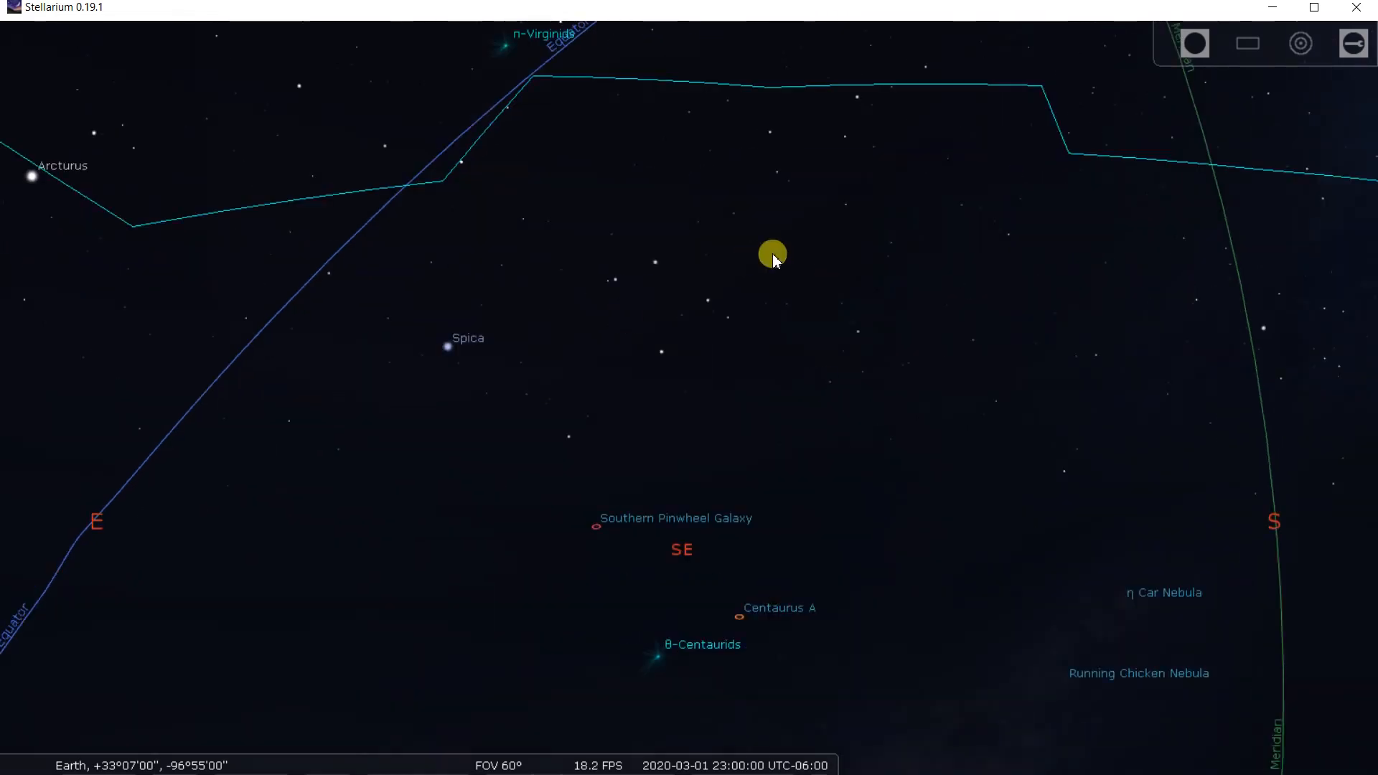
drag(1190, 366, 680, 390)
drag(1108, 488, 24, 485)
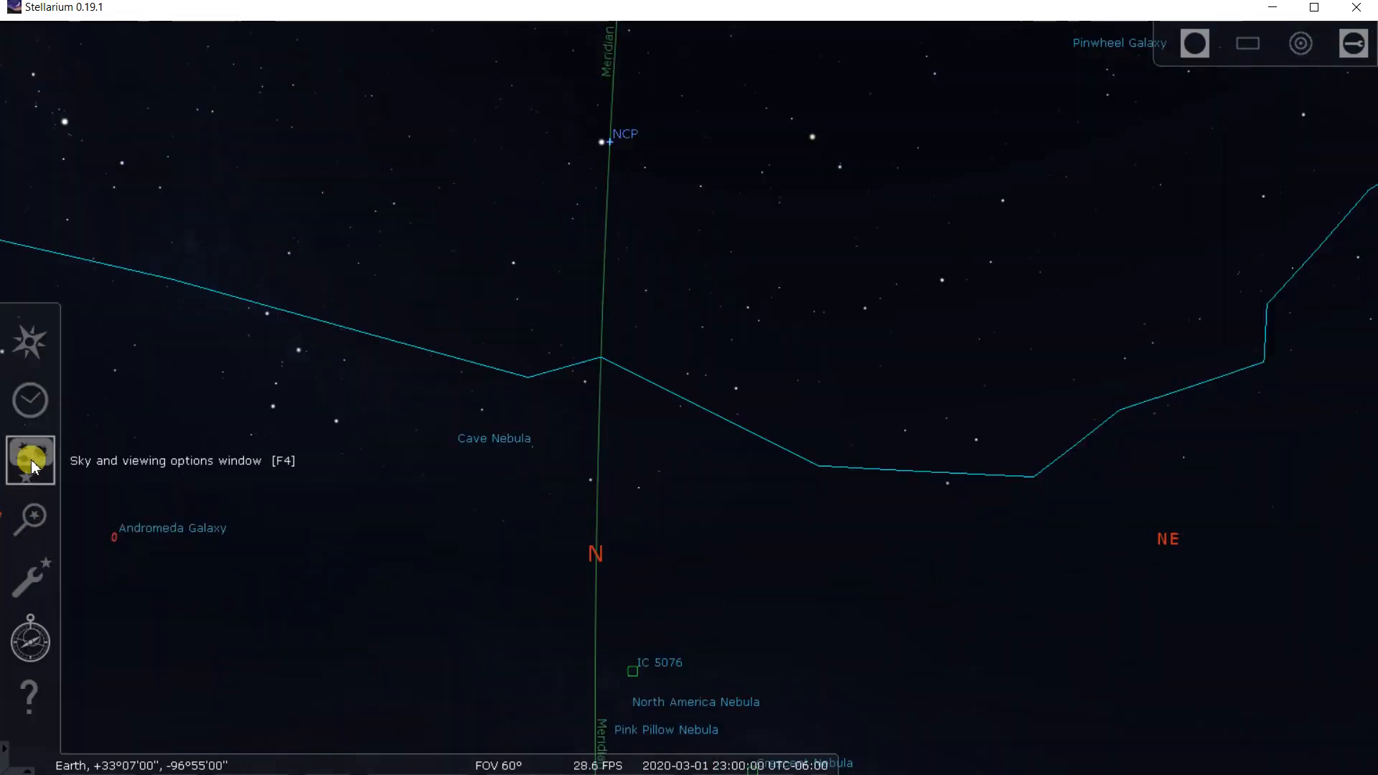
Step: Dismiss the configuration window, search for the object ngc5906 and center the sky view on it
click(28, 564)
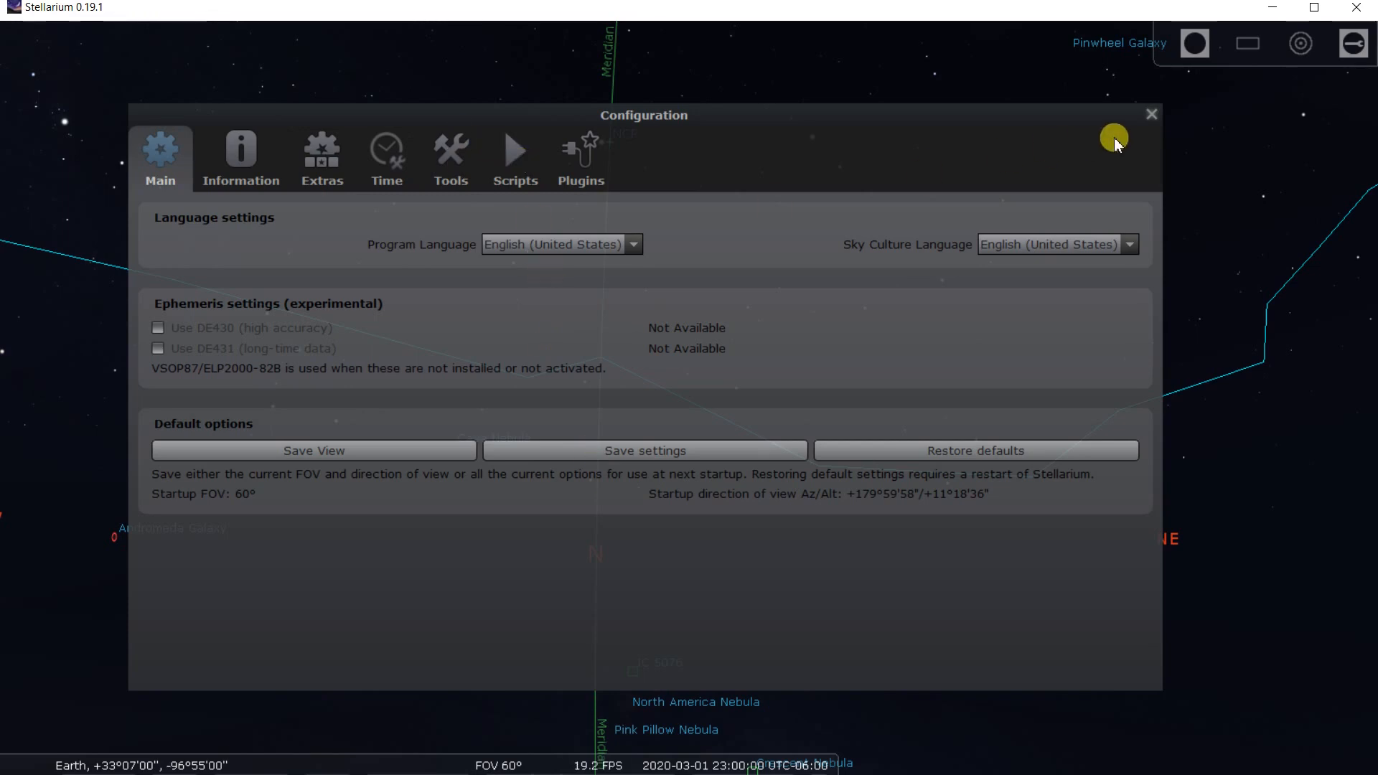
click(1149, 117)
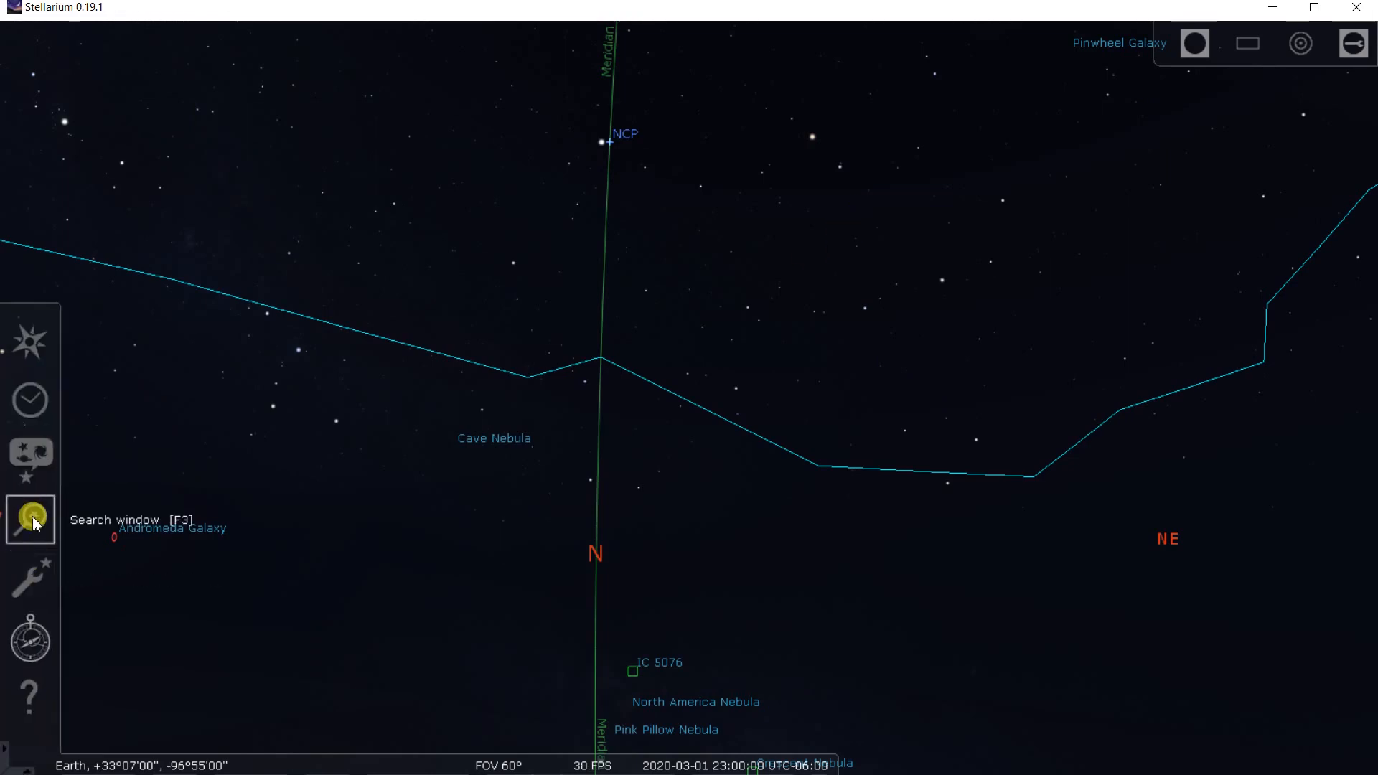
click(32, 518)
text(ngc)
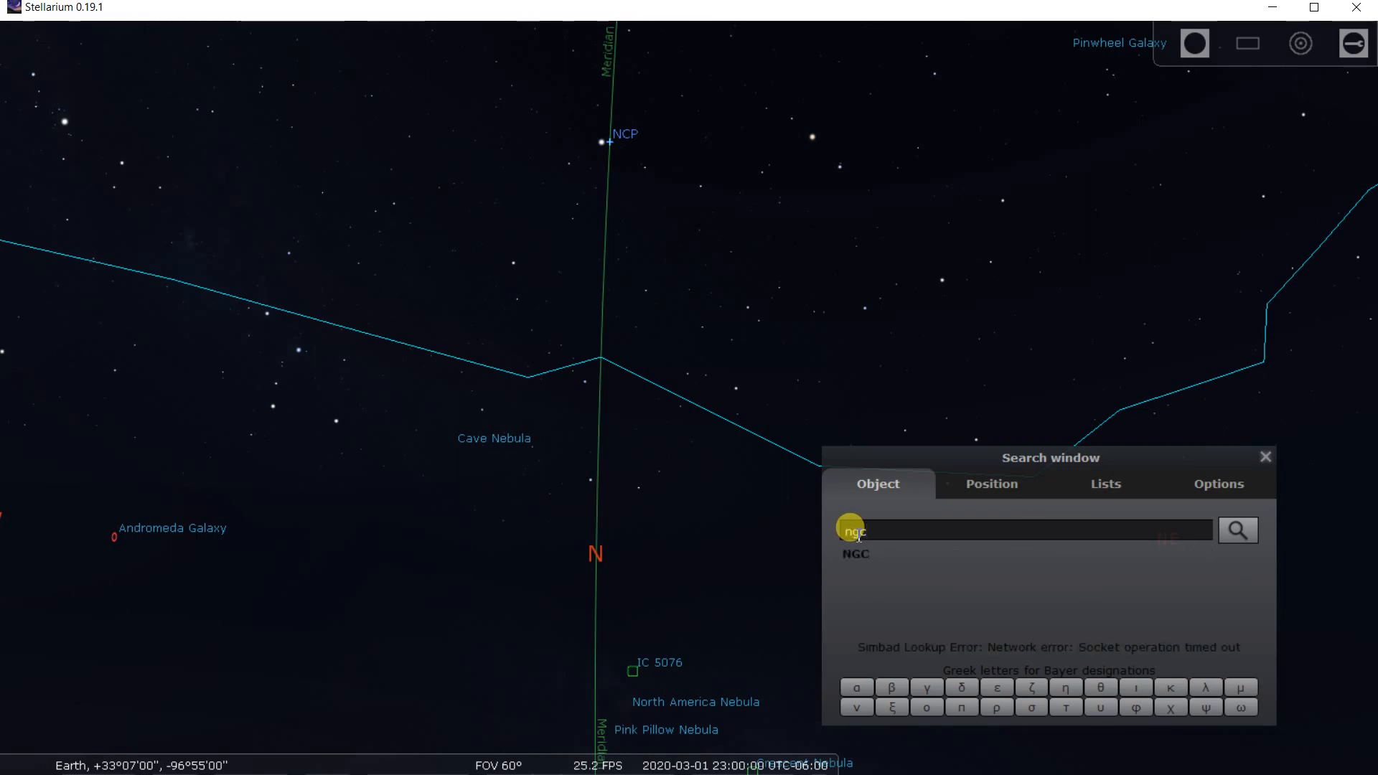
text(5906)
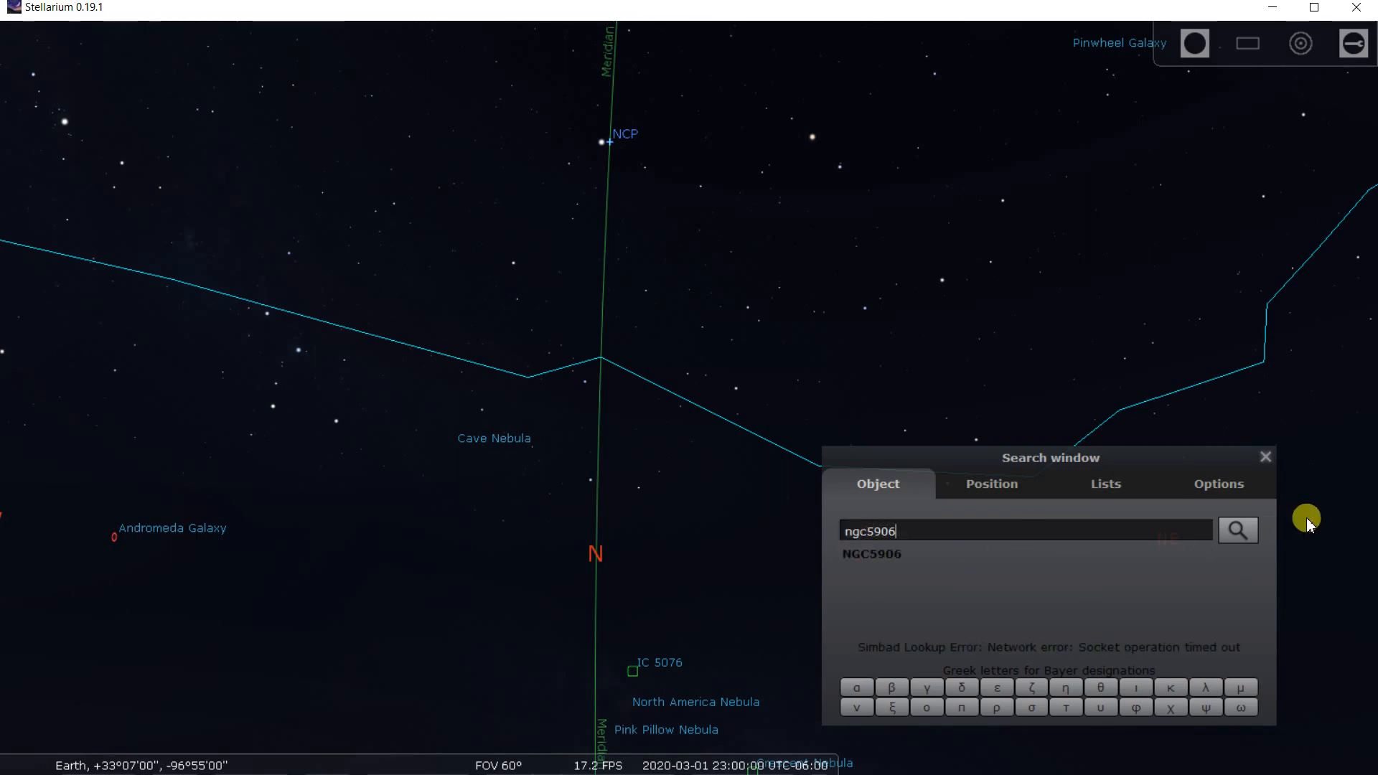
click(1237, 530)
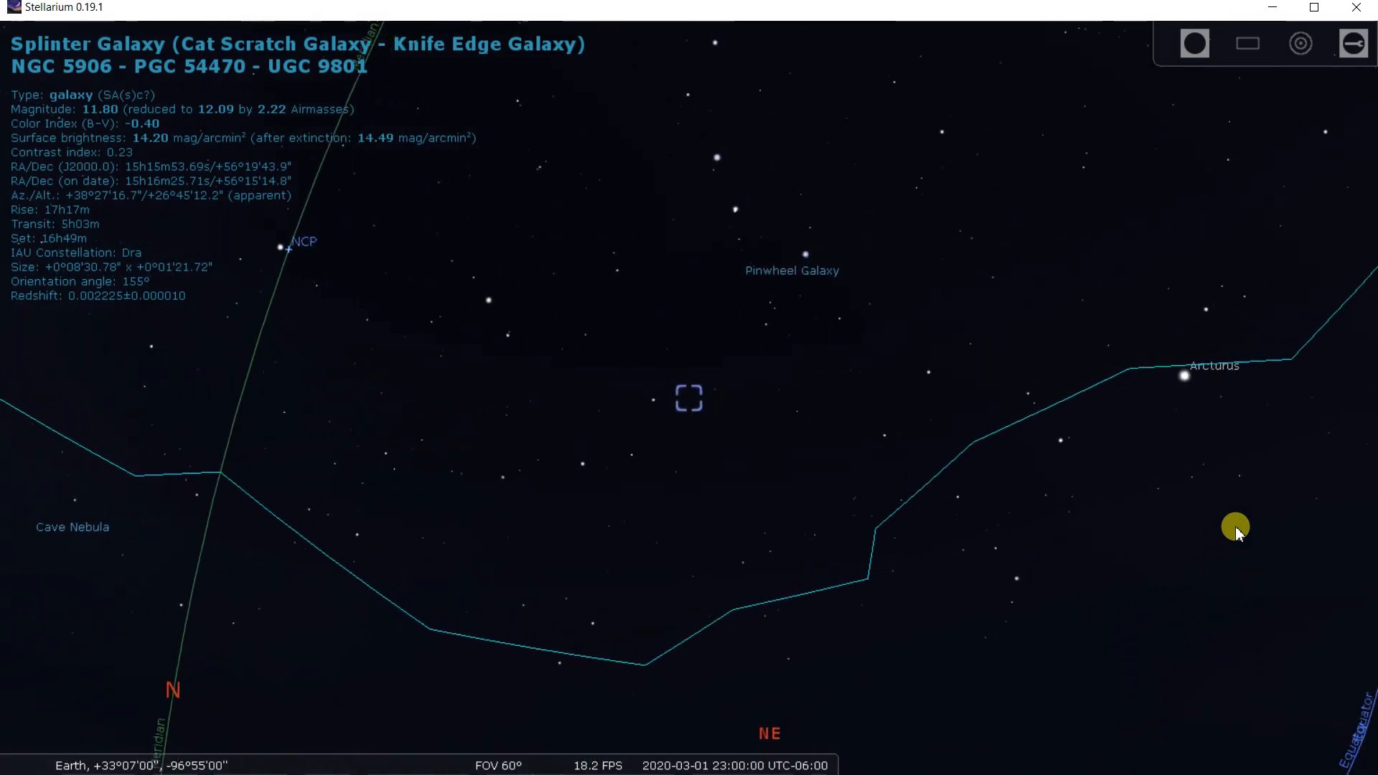
Step: Show the ASI 1600MM sensor frame around the Splinter Galaxy and adjust the galaxy's position within it
click(1250, 42)
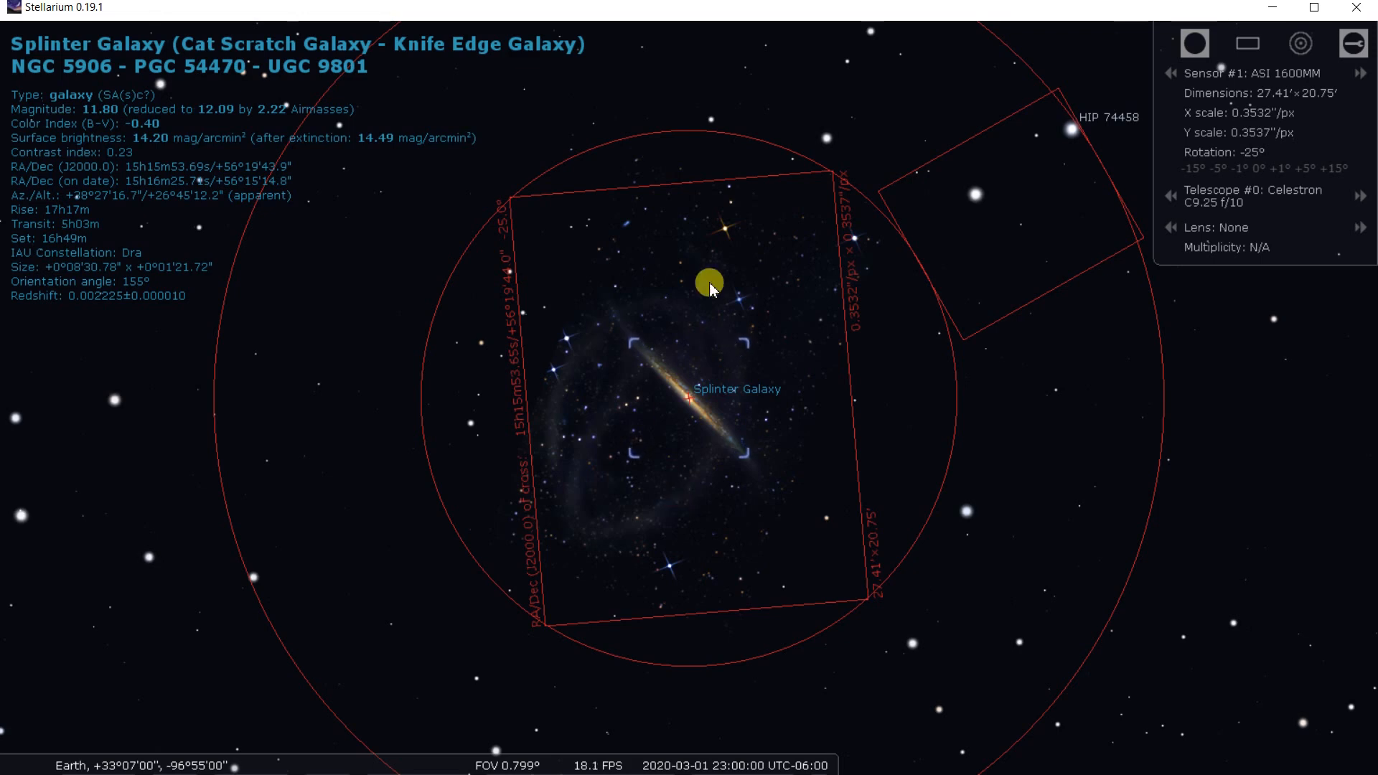
mouse_move(759, 475)
mouse_down()
mouse_move(749, 461)
mouse_move(749, 486)
mouse_up()
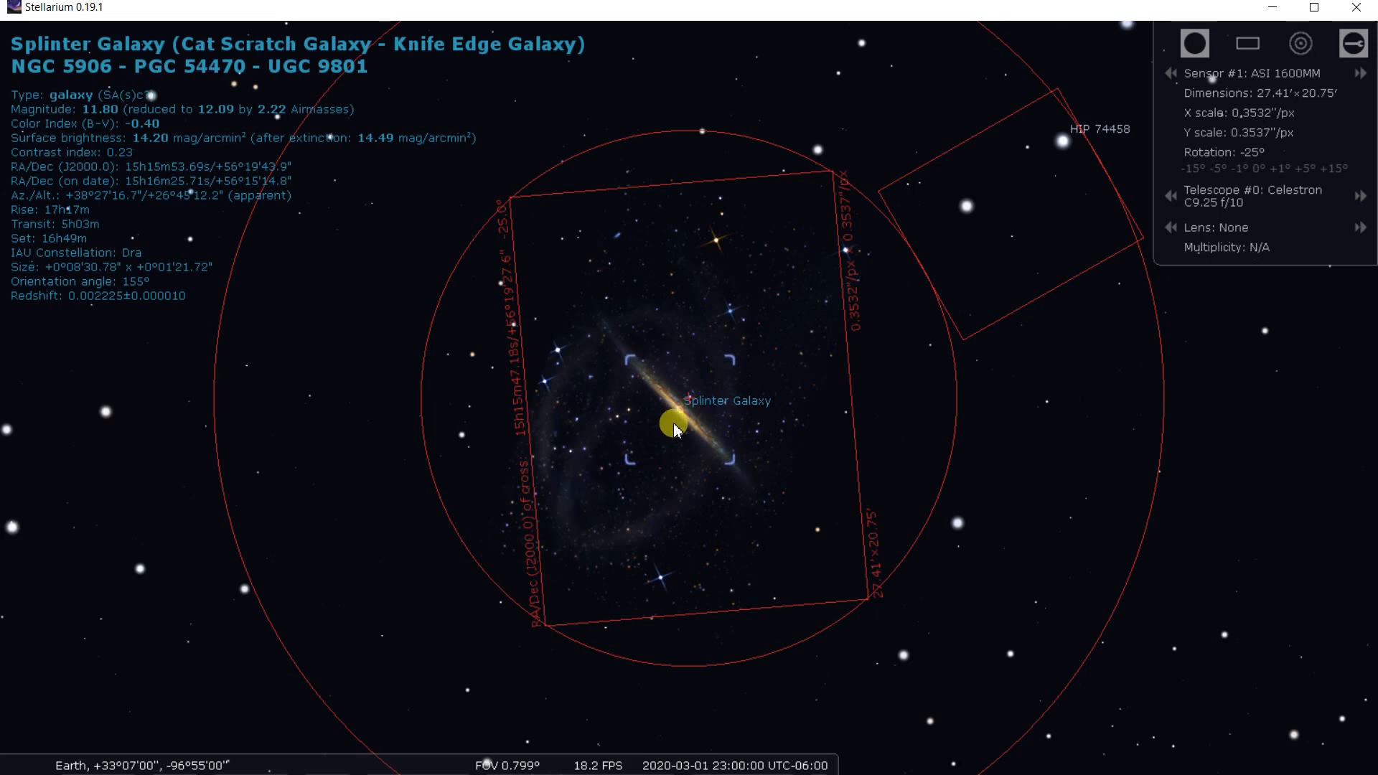
drag(674, 436, 681, 441)
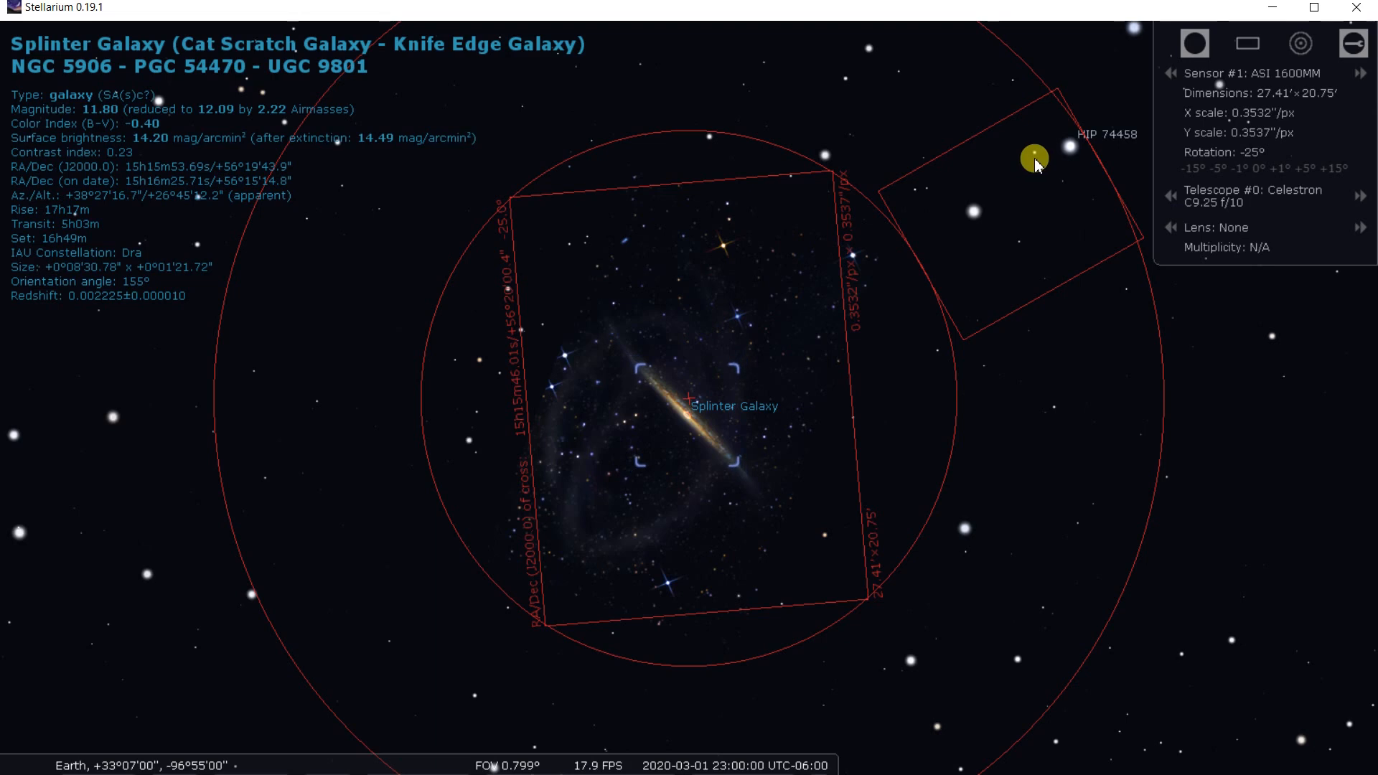
Step: Check the star catalog updates in the extra configuration settings and close the configuration window
mouse_move(29, 646)
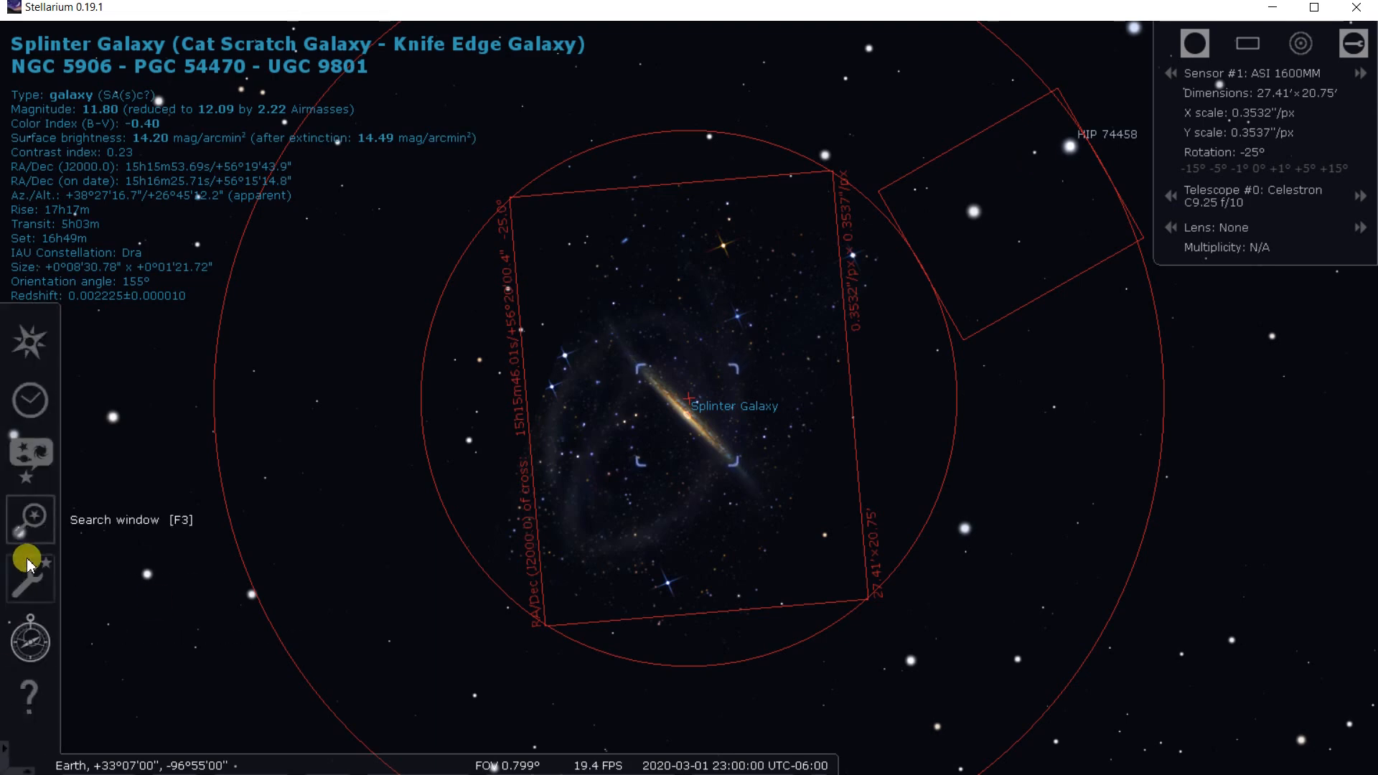
click(26, 580)
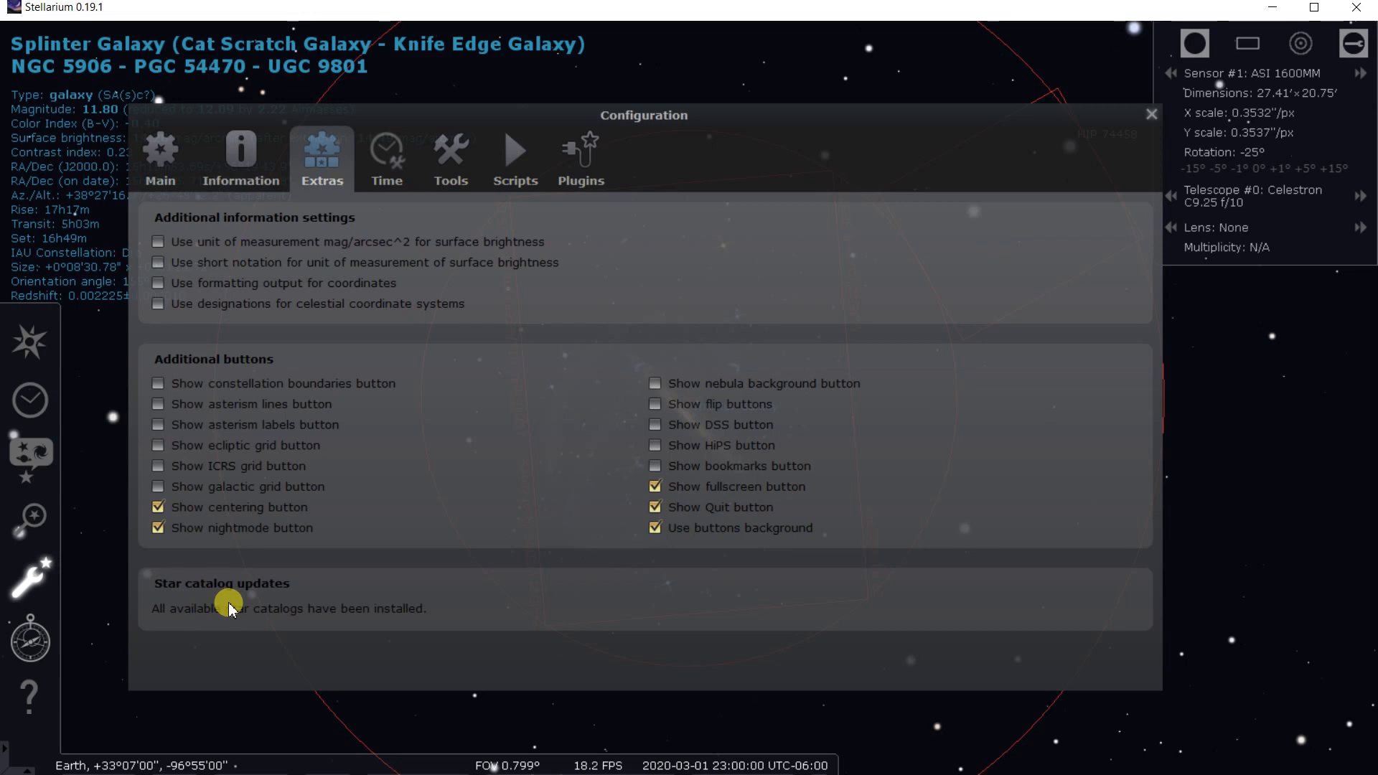
click(1151, 112)
Step: Raise the limit magnitude for stars to about 18.8 in the sky viewing options and close them
click(27, 451)
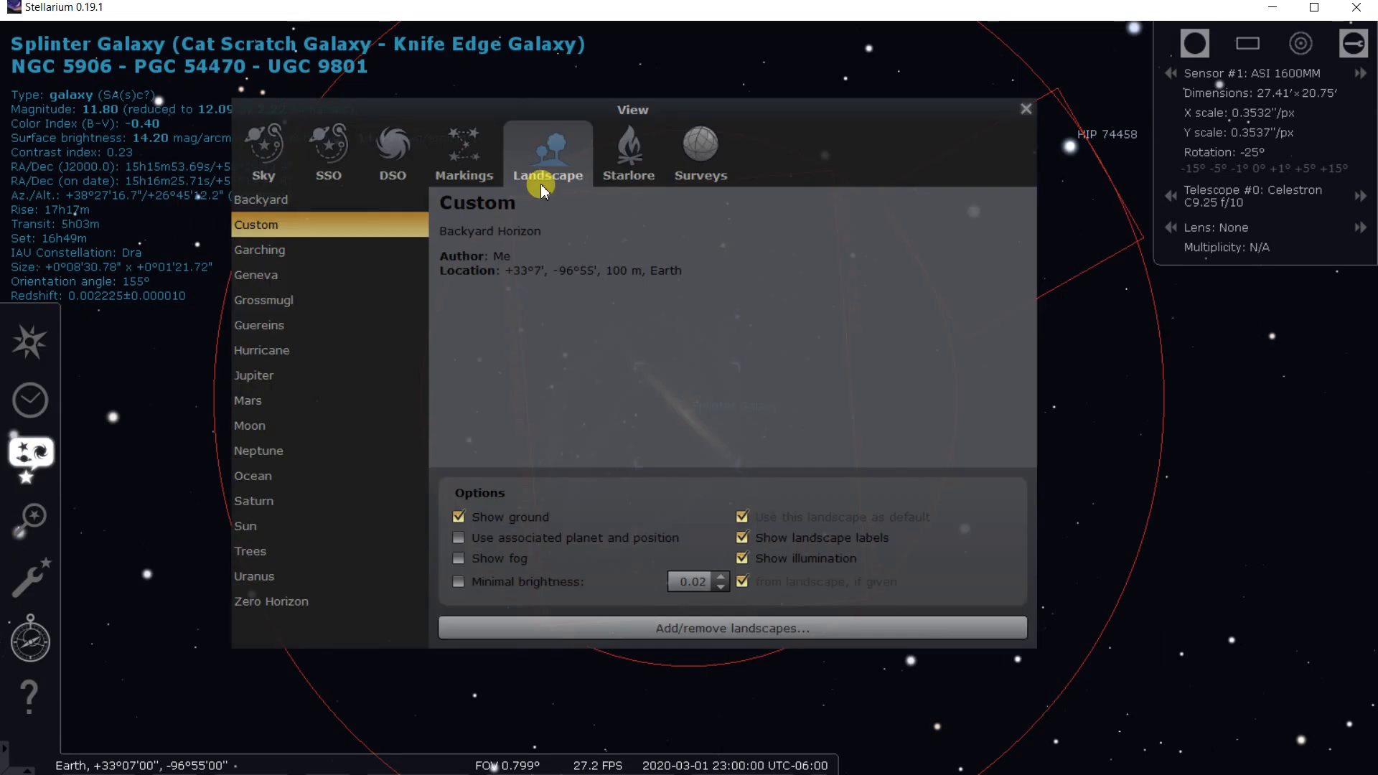
click(263, 147)
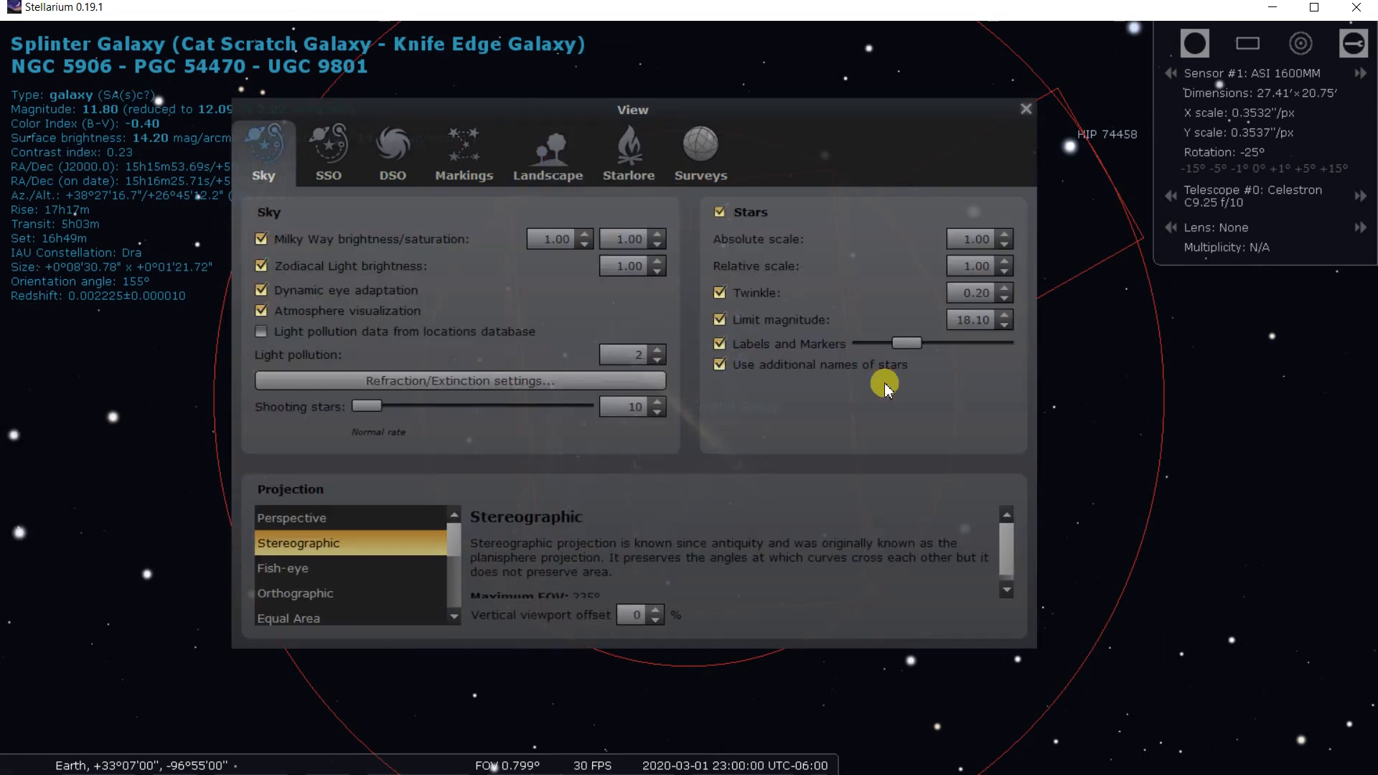
click(1003, 315)
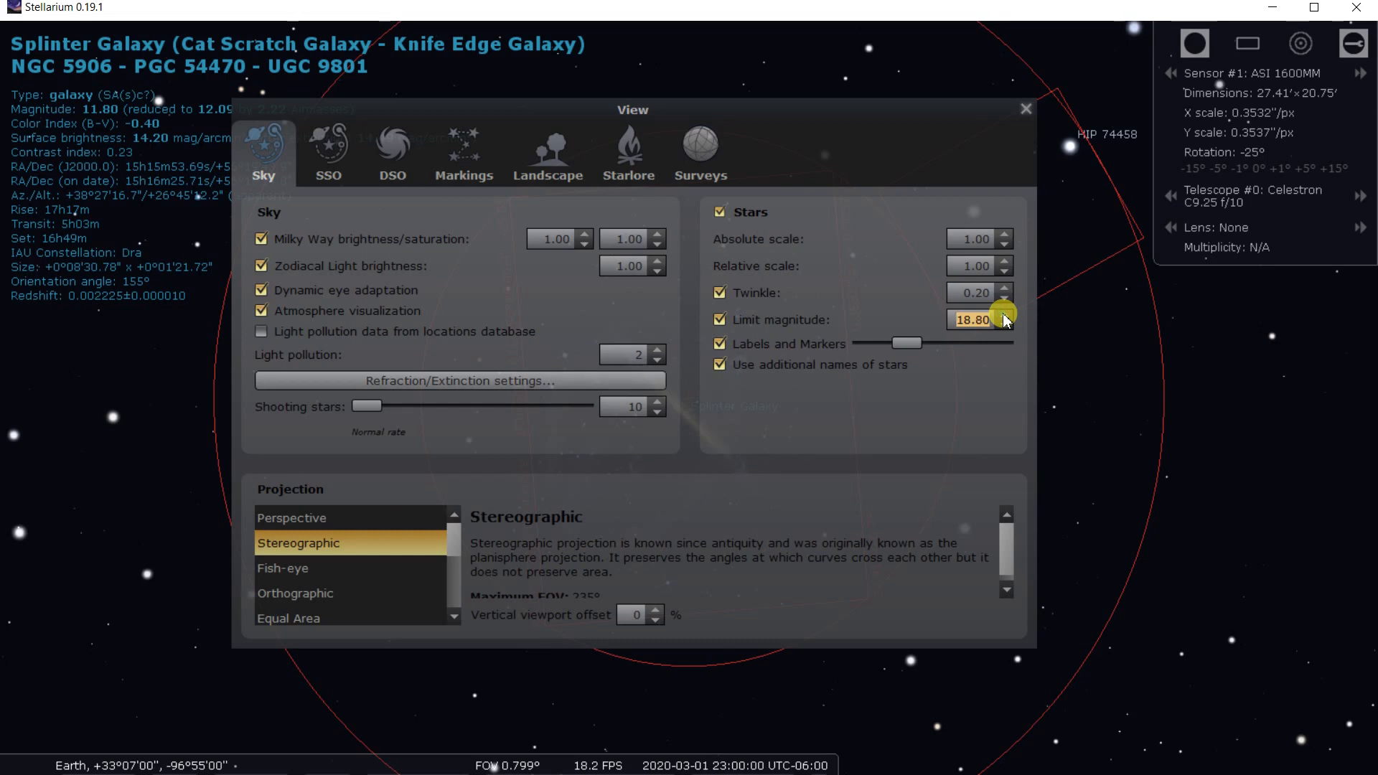
click(1003, 315)
click(1027, 110)
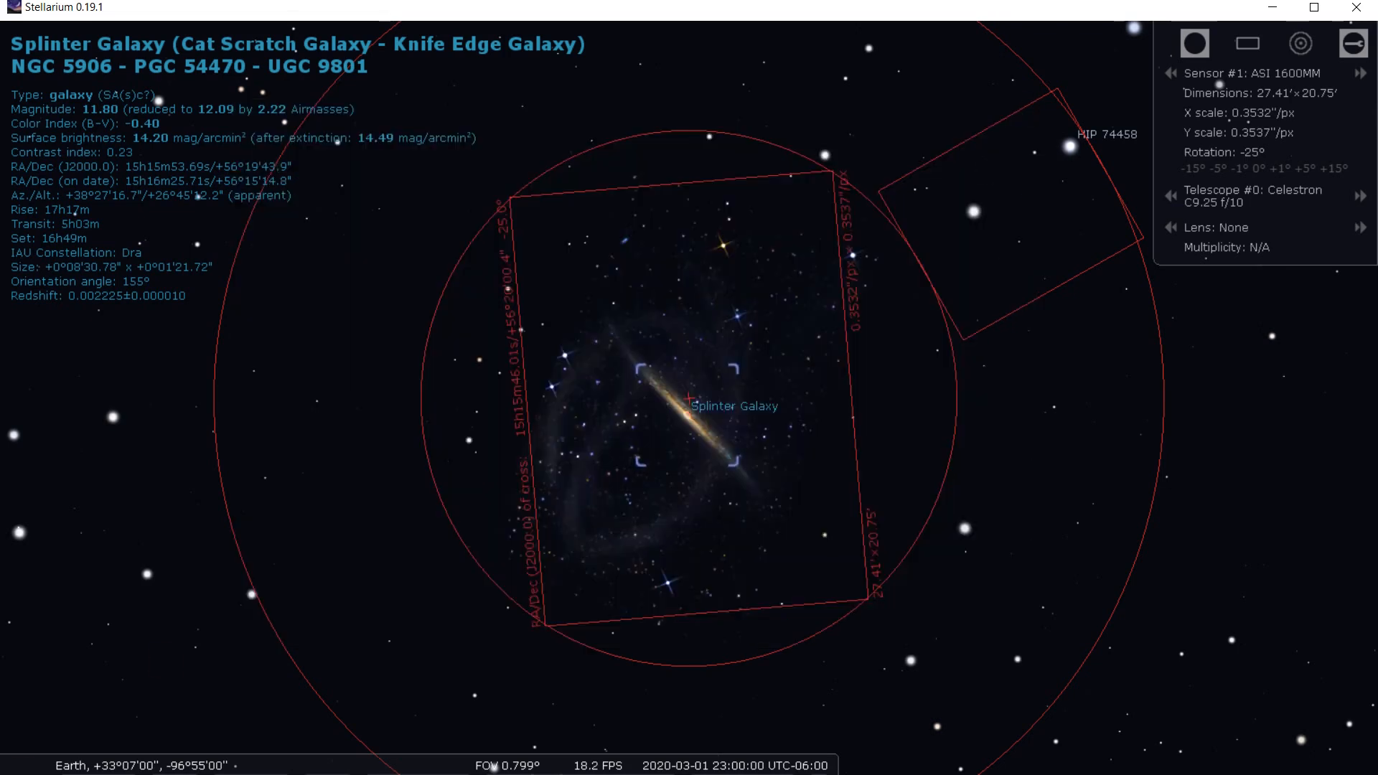
Step: Save the current Stellarium settings as the startup defaults and close the configuration window
mouse_move(16, 691)
click(28, 576)
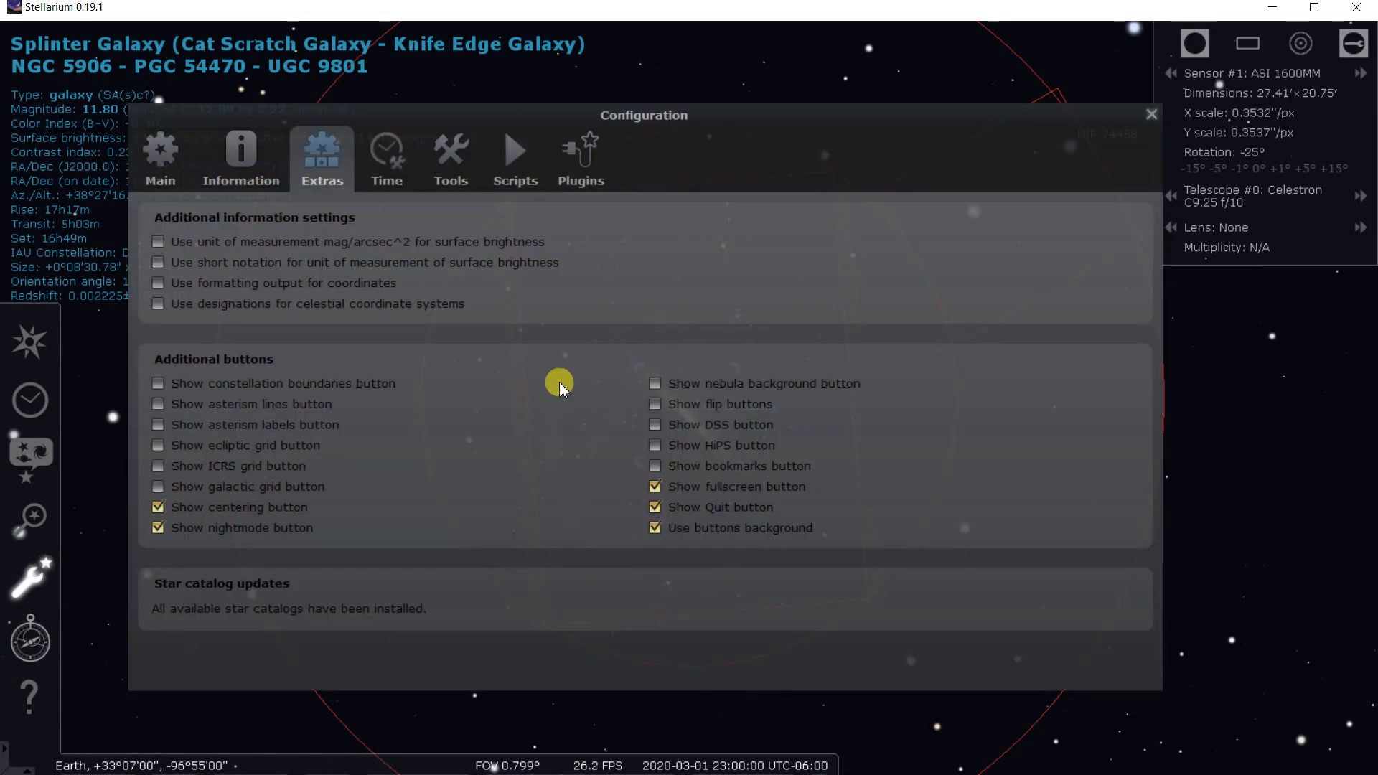
click(167, 152)
click(597, 450)
click(1151, 115)
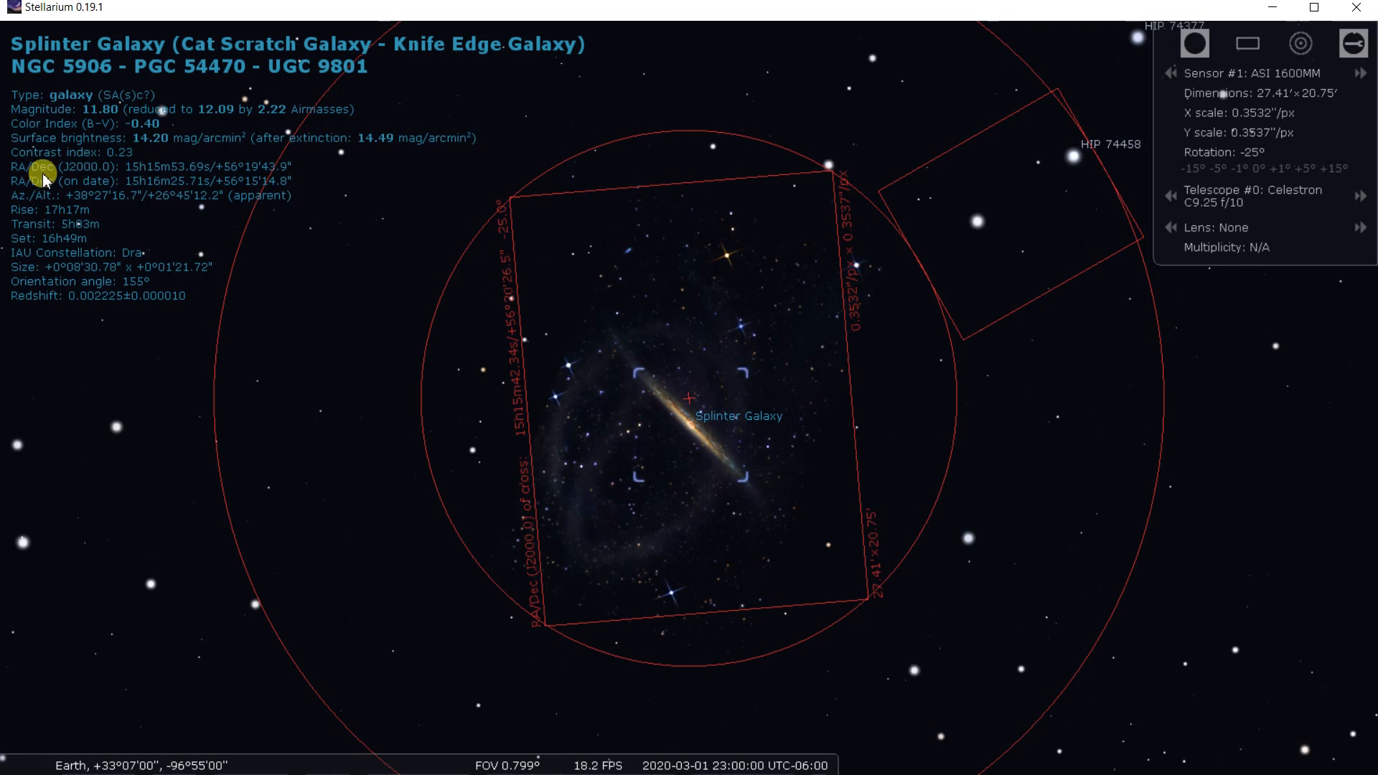
Step: Select faint stars outside and inside the sensor frame to inspect their magnitudes, and clear the selection
click(383, 219)
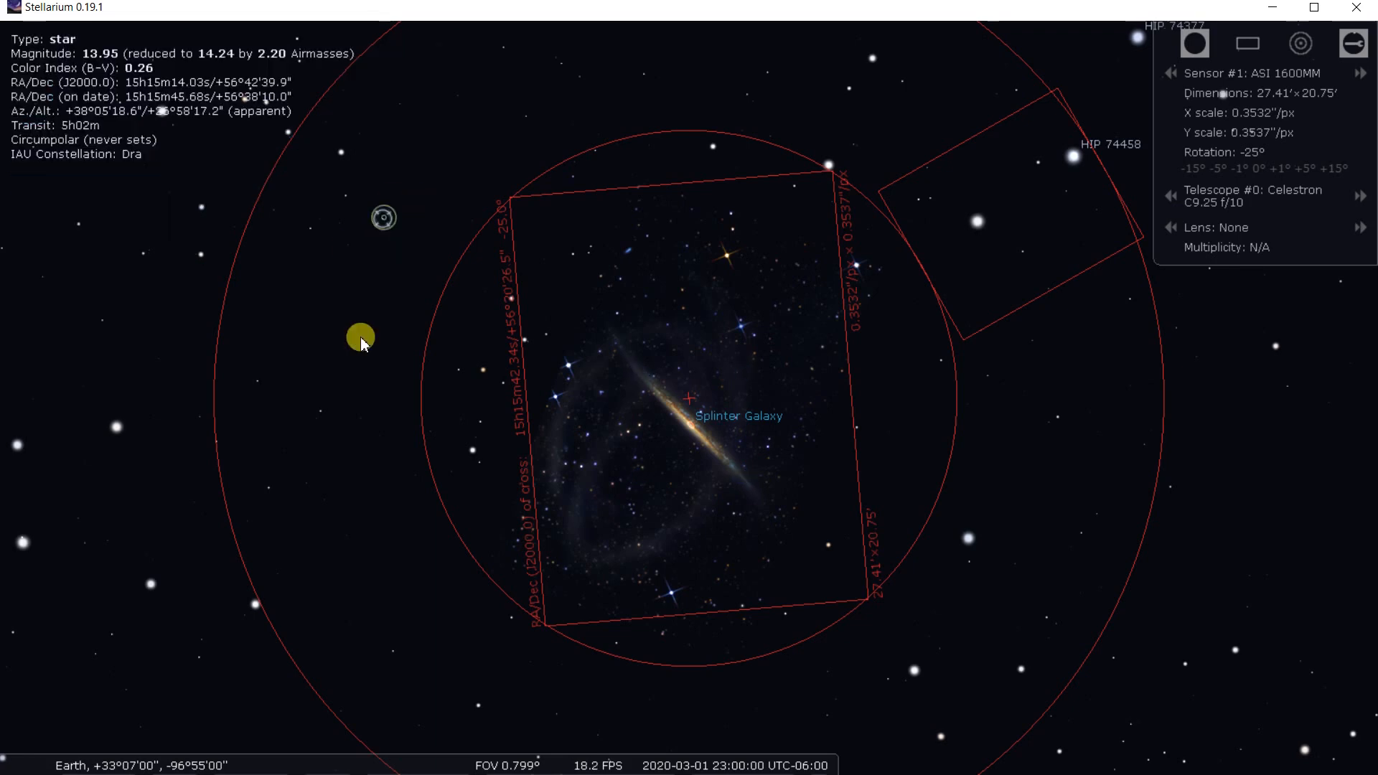
click(310, 228)
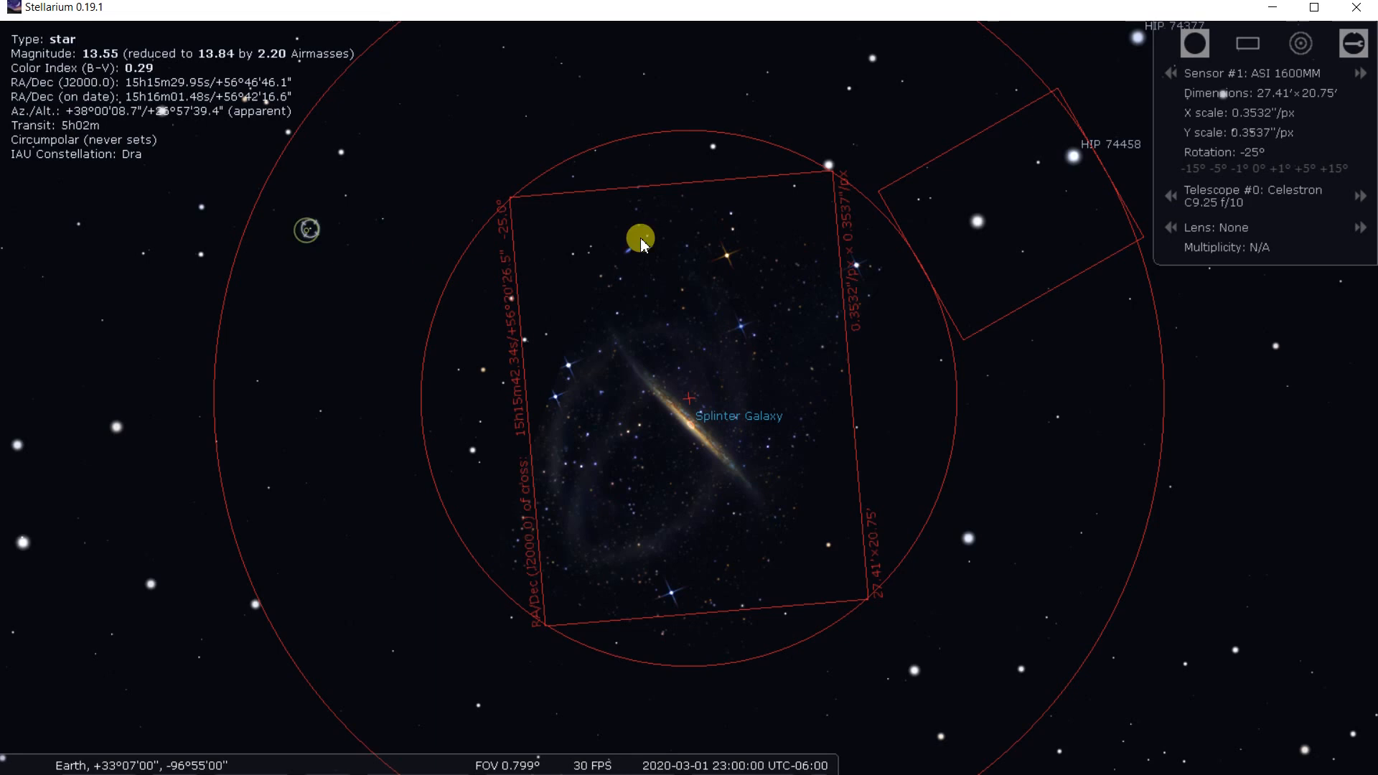
click(730, 214)
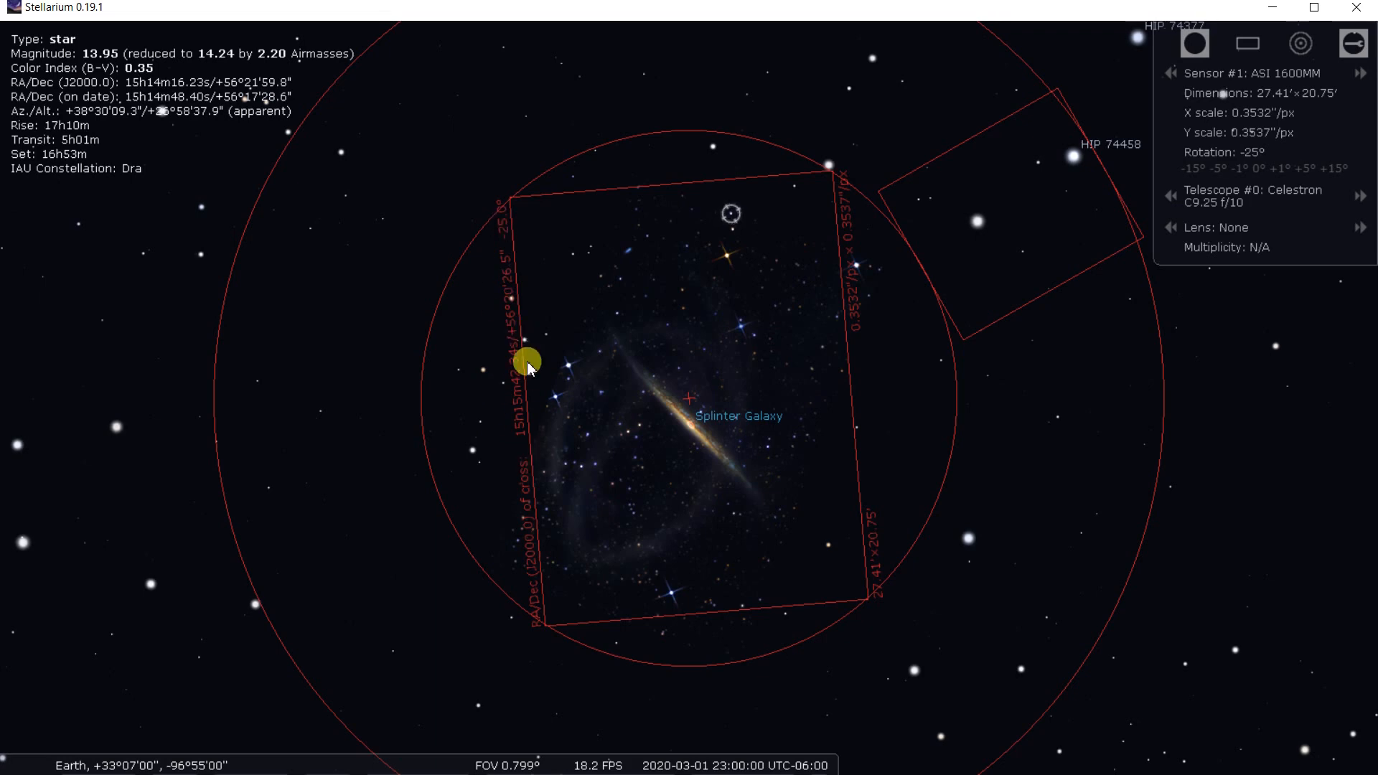
click(692, 399)
right_click(693, 399)
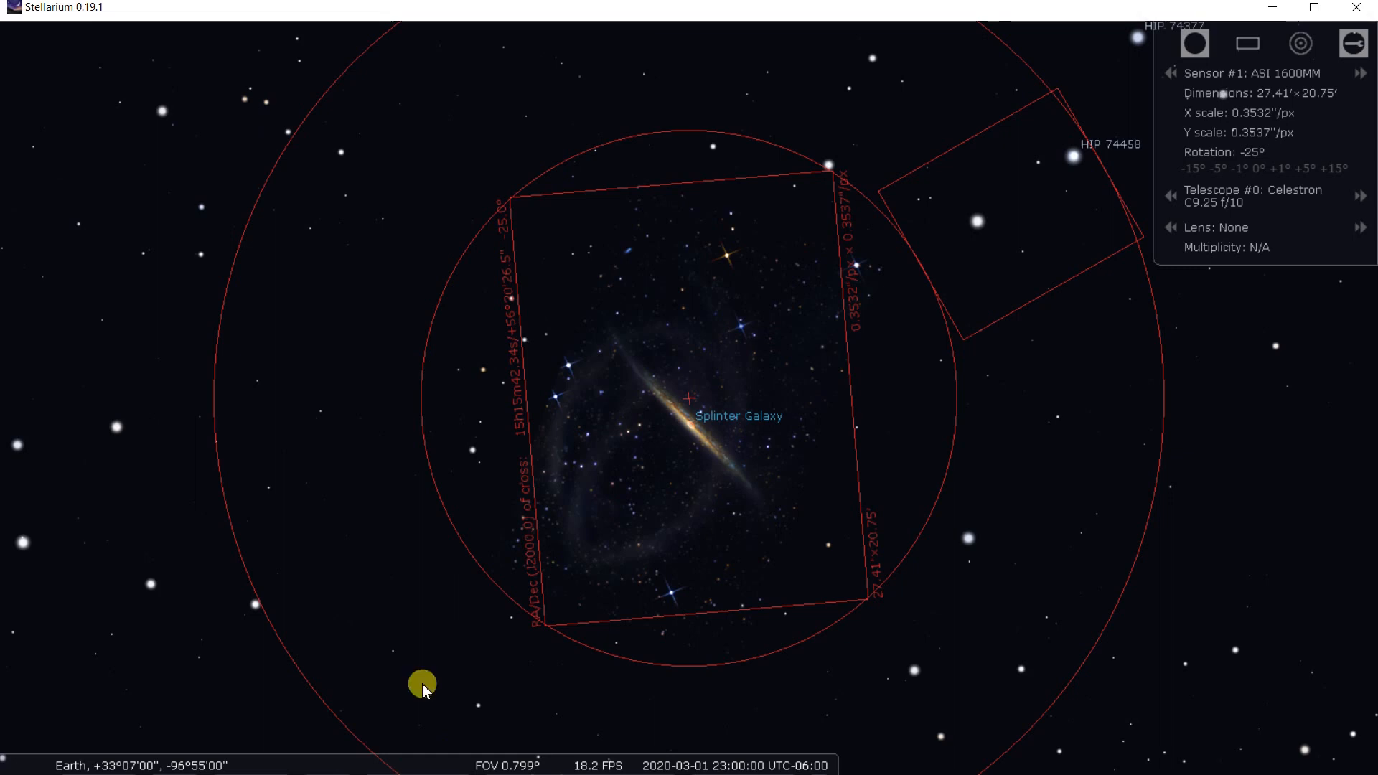
mouse_move(492, 747)
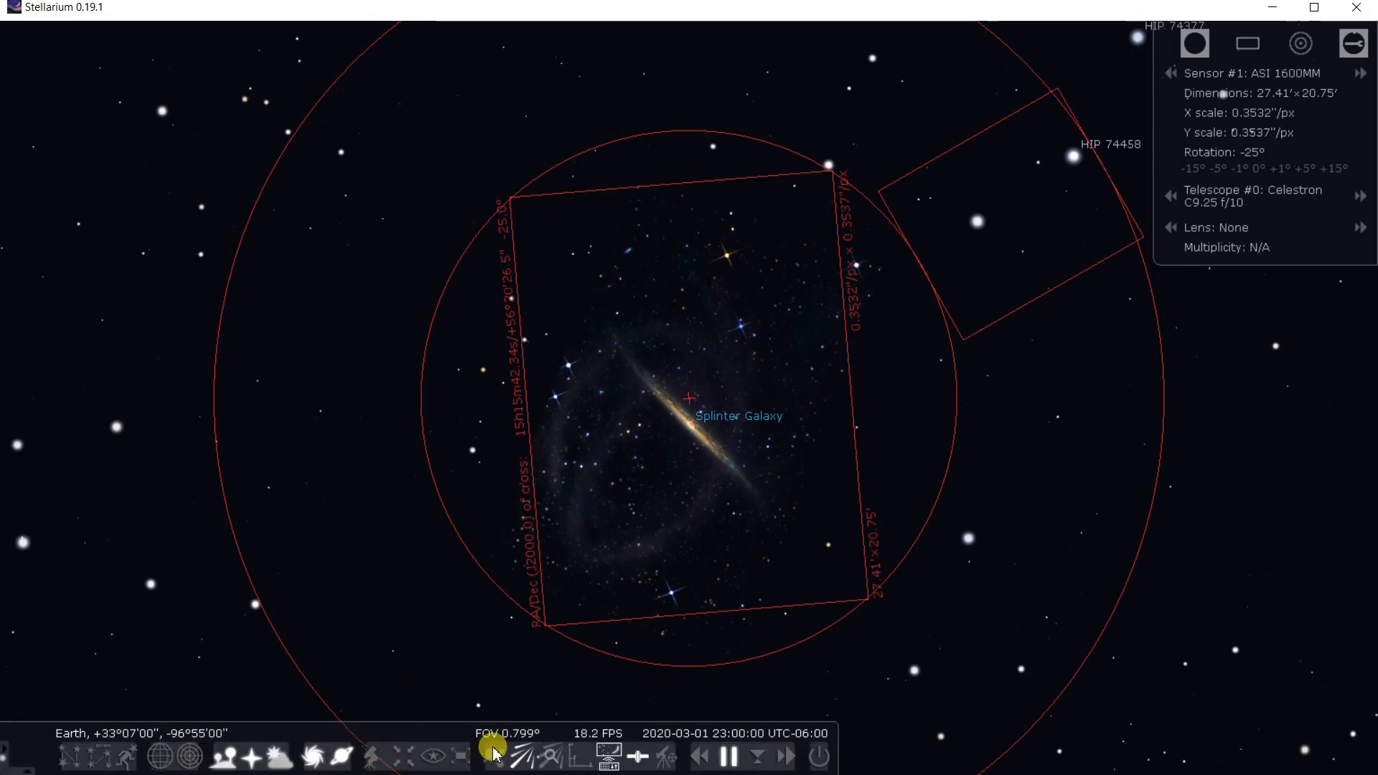
Step: Turn on the display of the mouse pointer's coordinates and open the settings of the Pointer Coordinates plugin
click(578, 762)
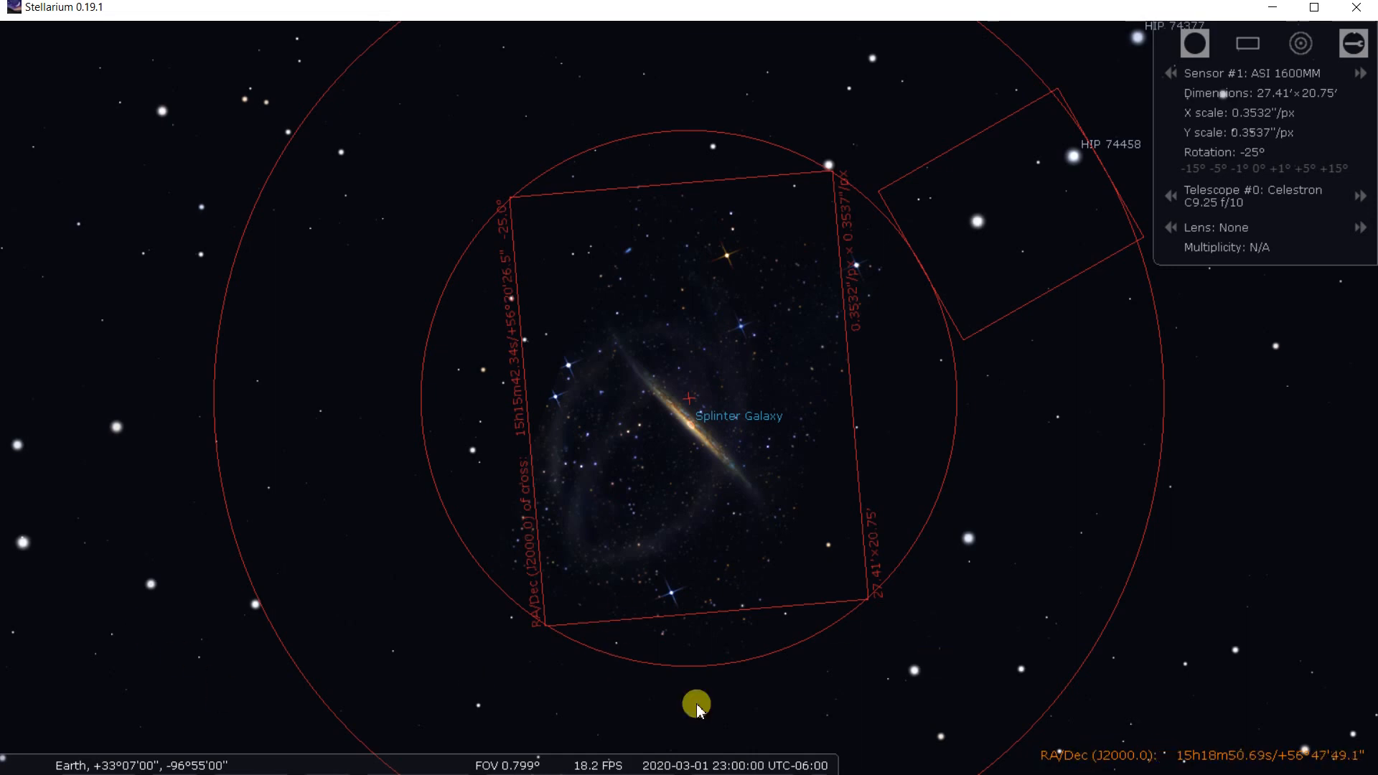
mouse_move(559, 765)
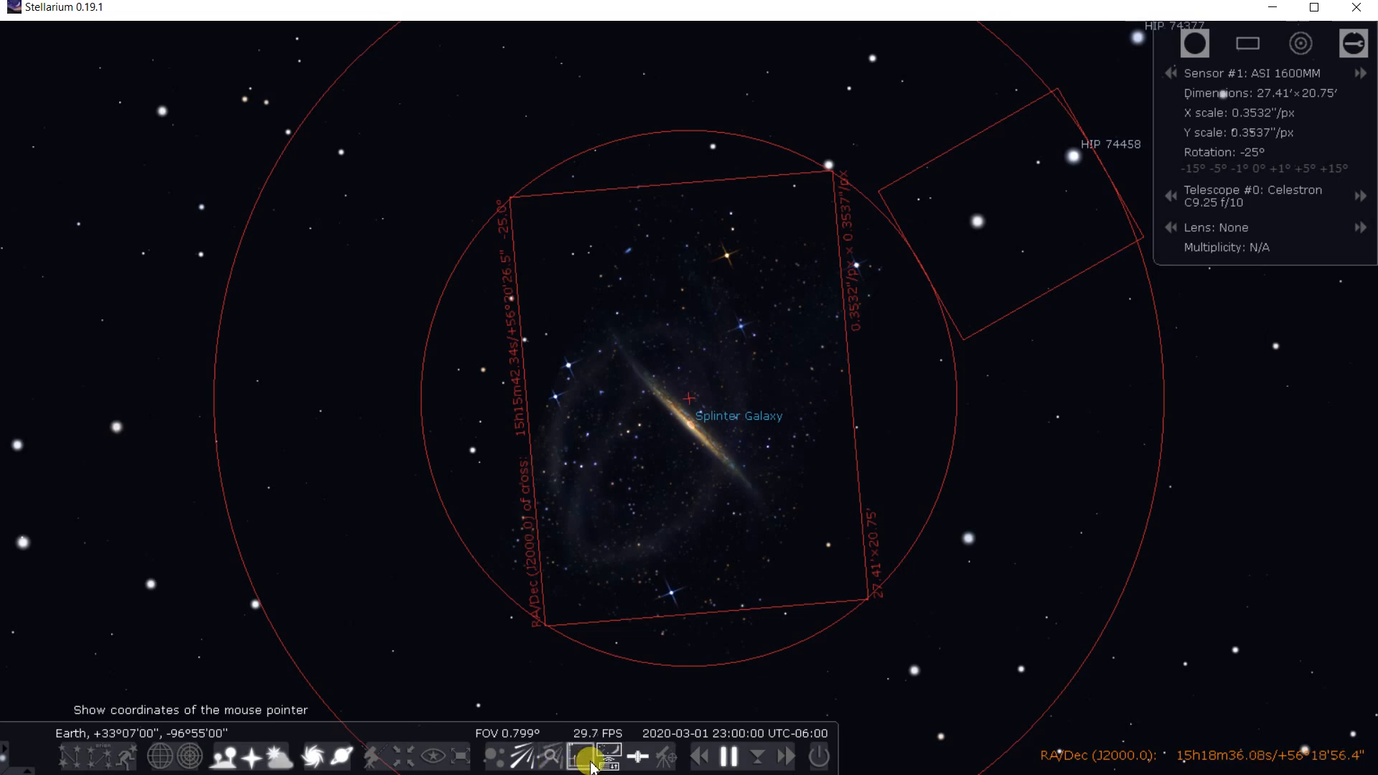
mouse_move(24, 548)
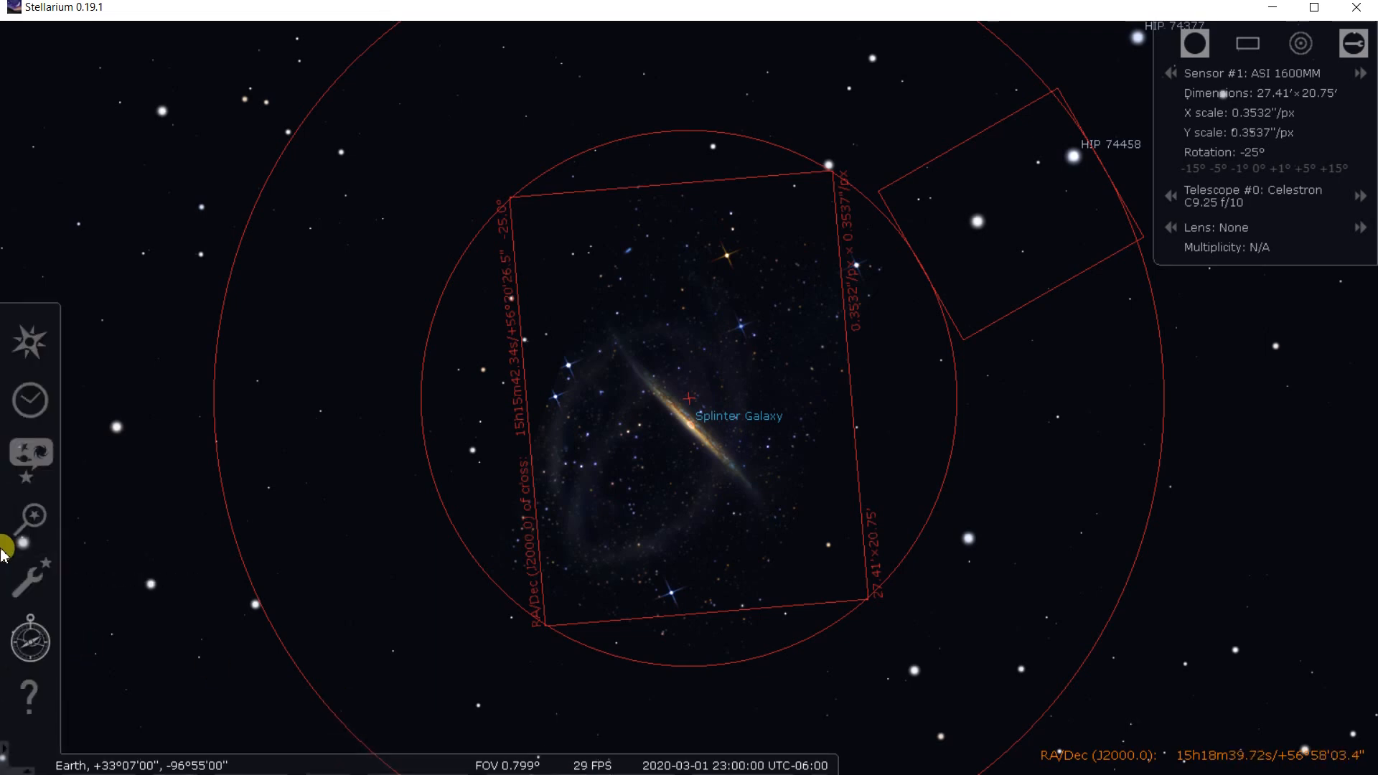
click(29, 577)
click(568, 160)
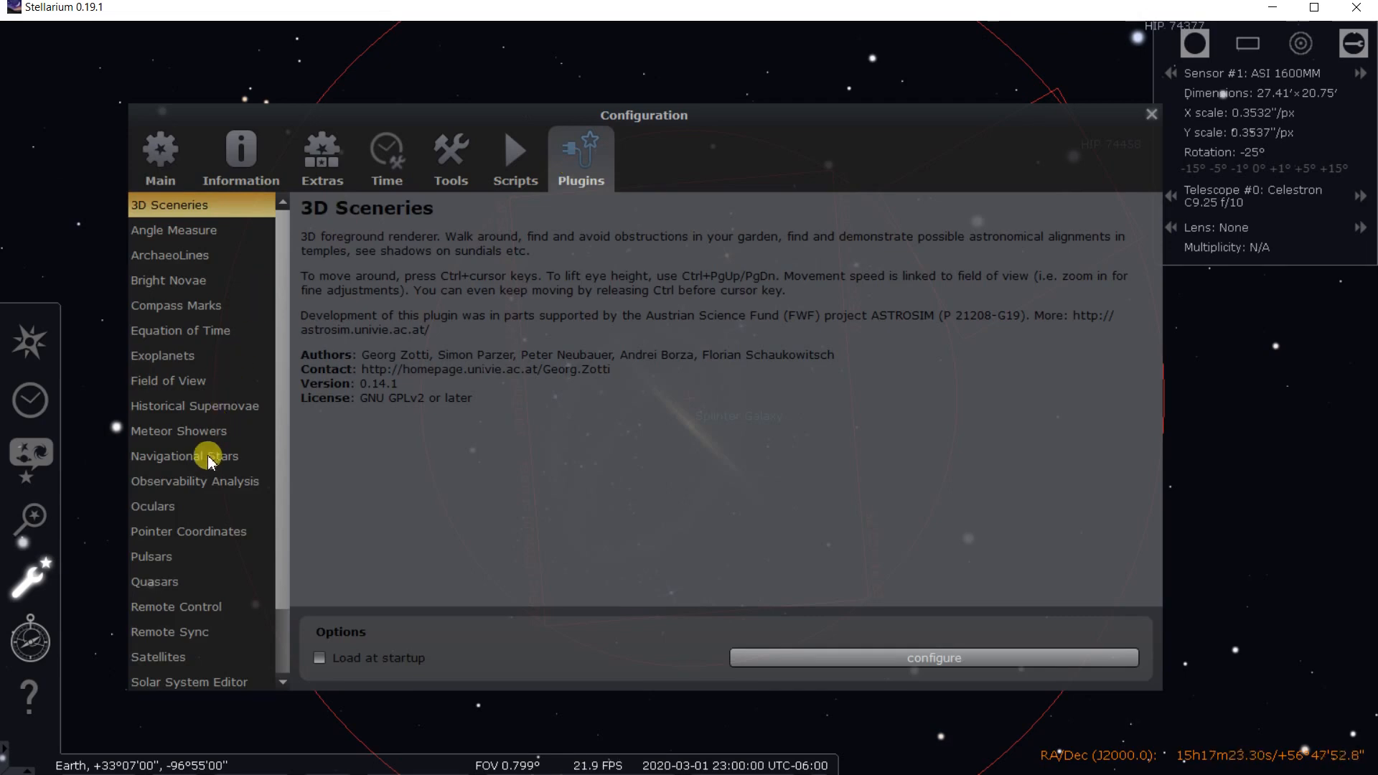
click(204, 535)
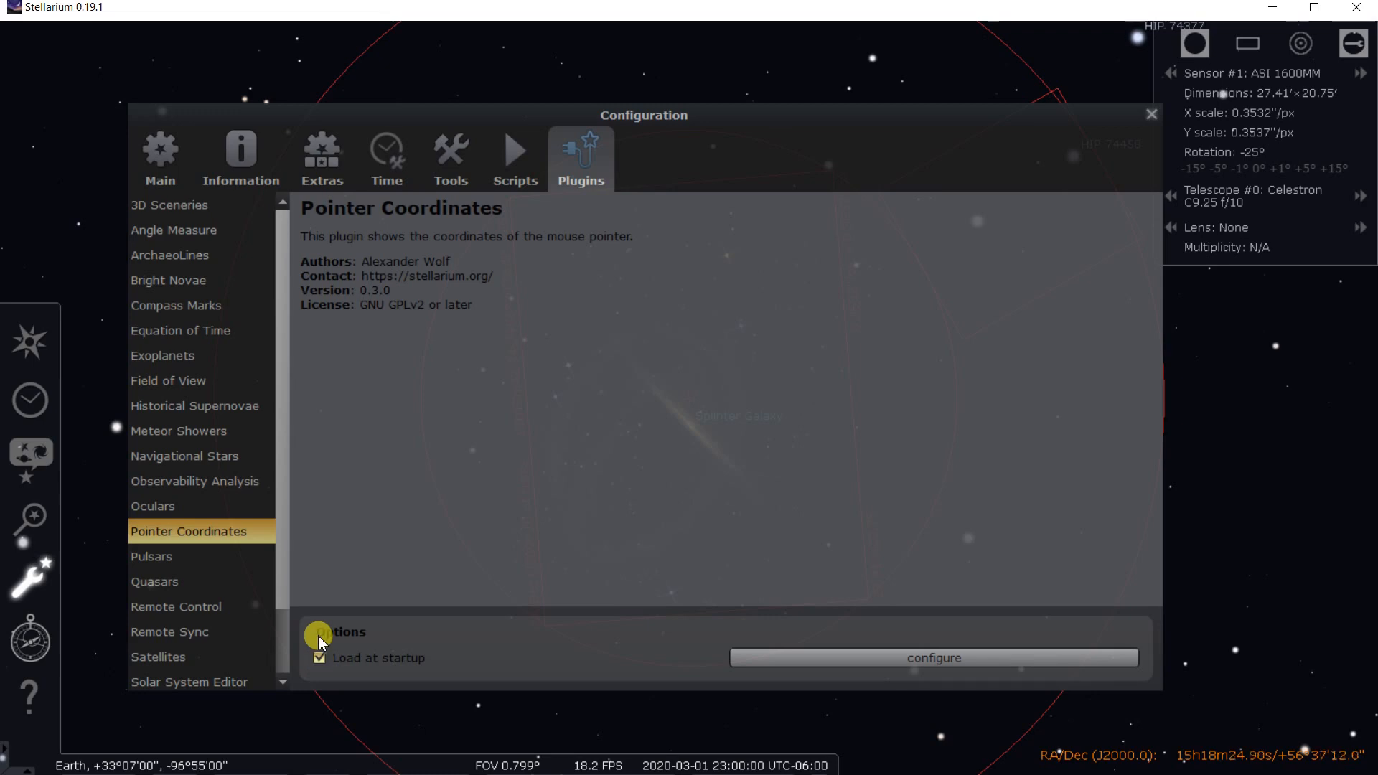
click(801, 656)
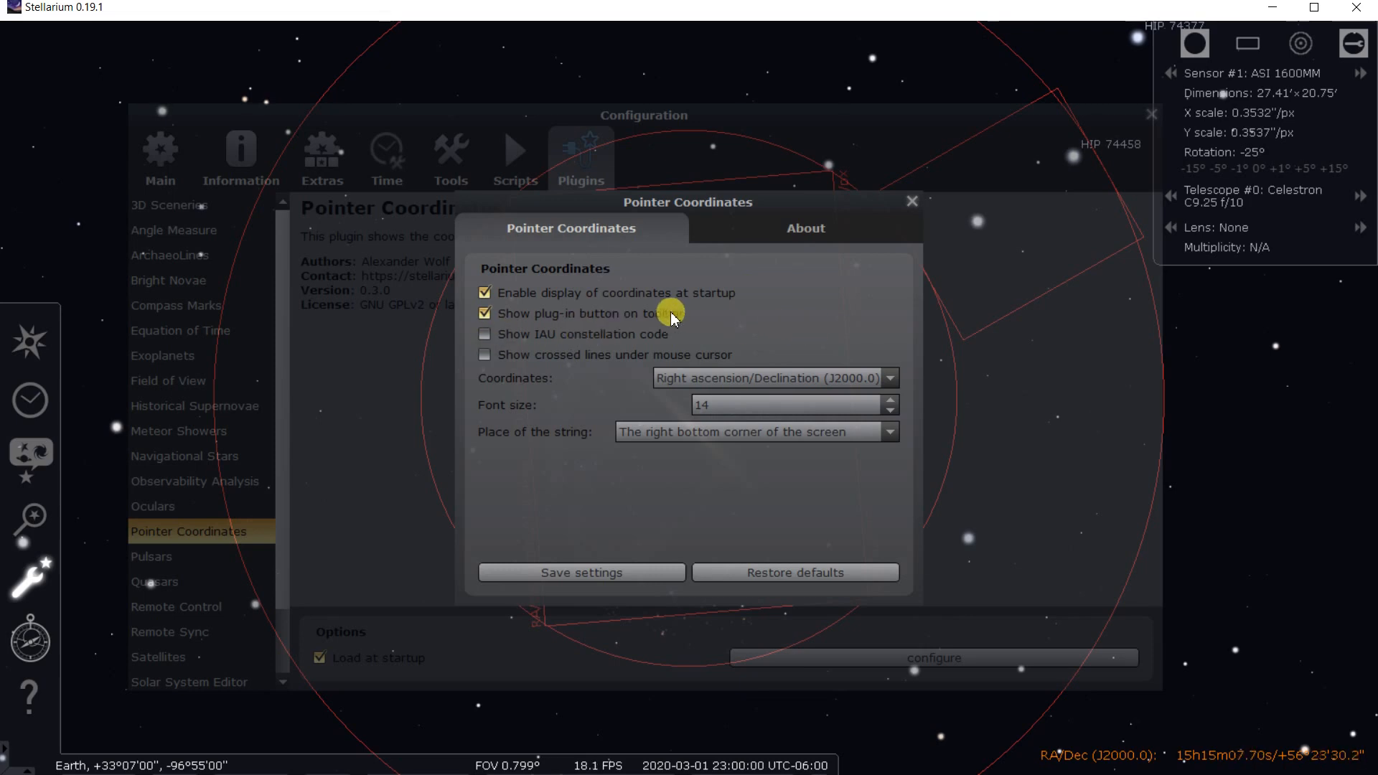
Step: Review the coordinate system and string placement options for the pointer coordinates, keeping Right ascension/Declination (J2000.0), and close the plugin settings
click(893, 378)
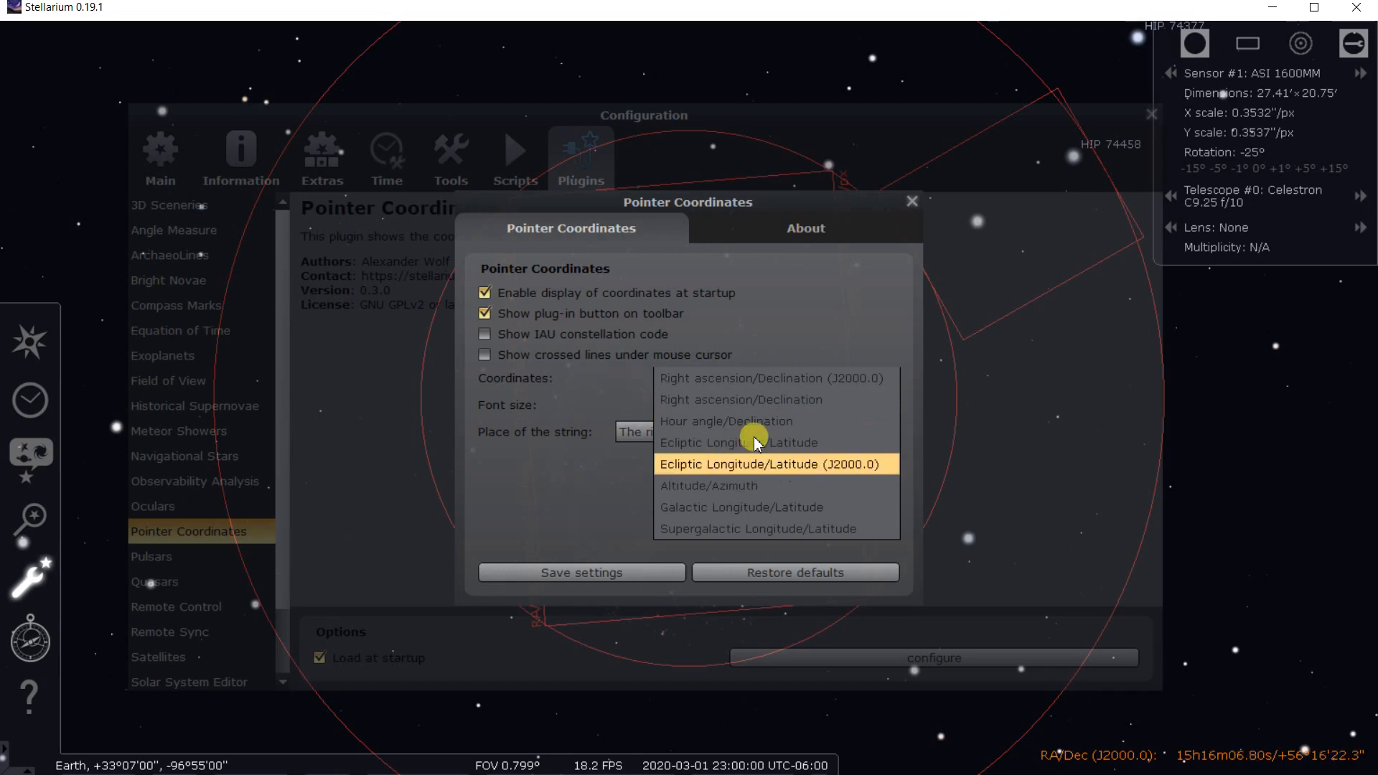
click(724, 380)
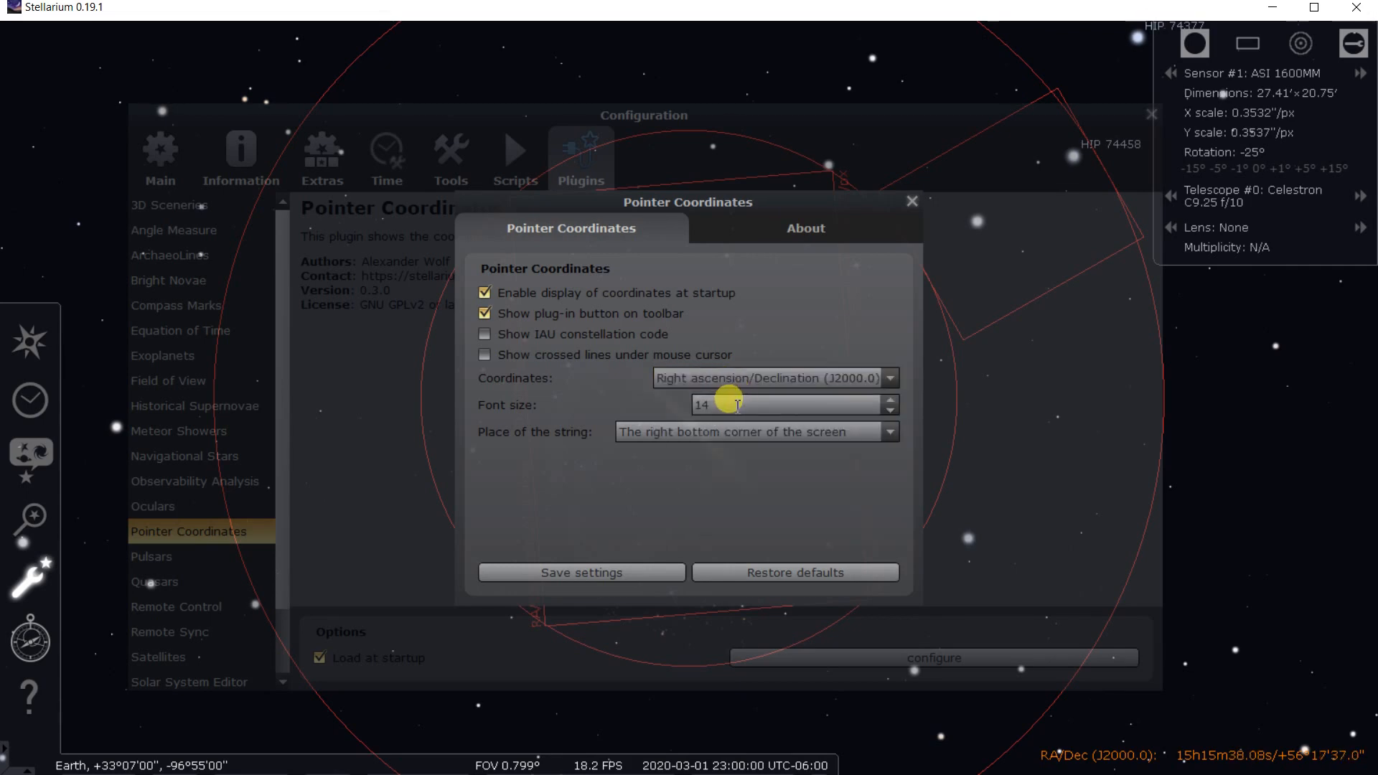
click(817, 434)
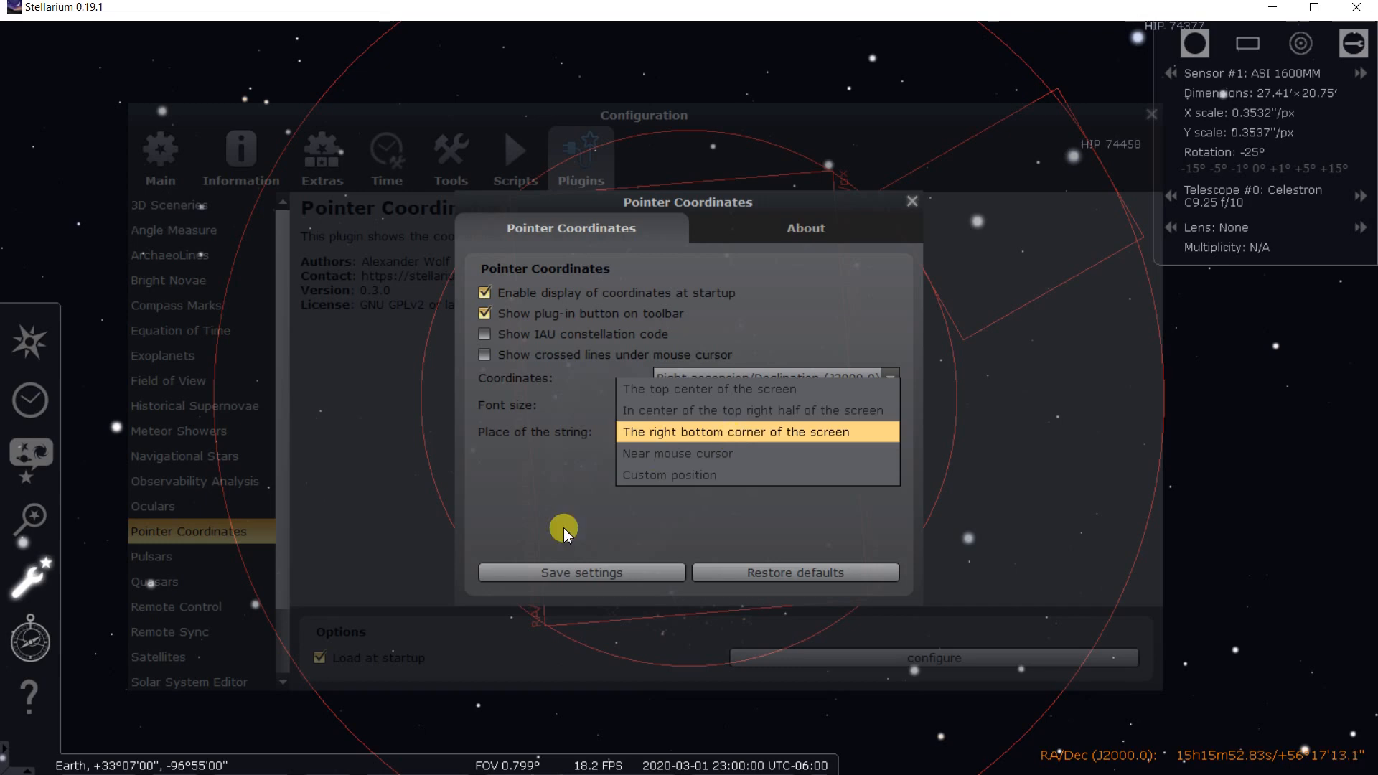
click(517, 513)
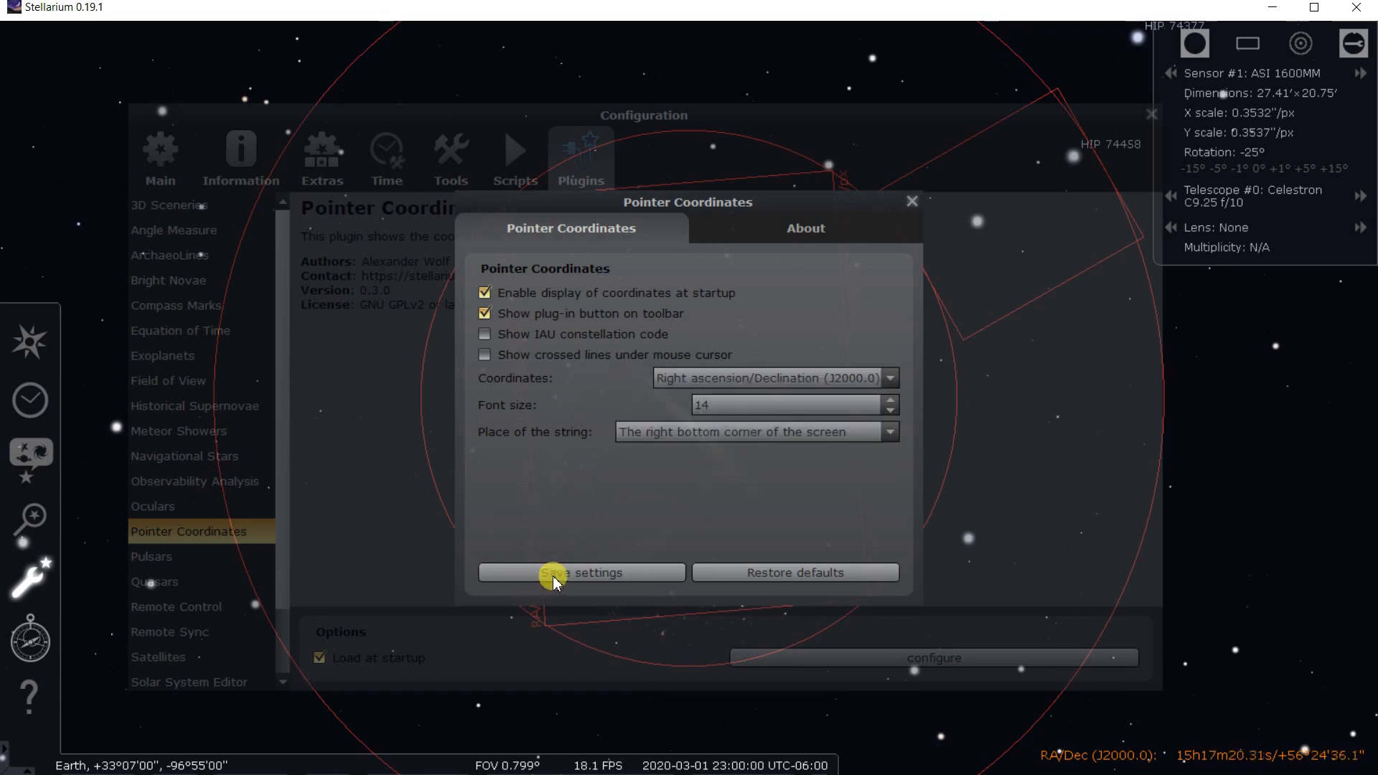
click(911, 201)
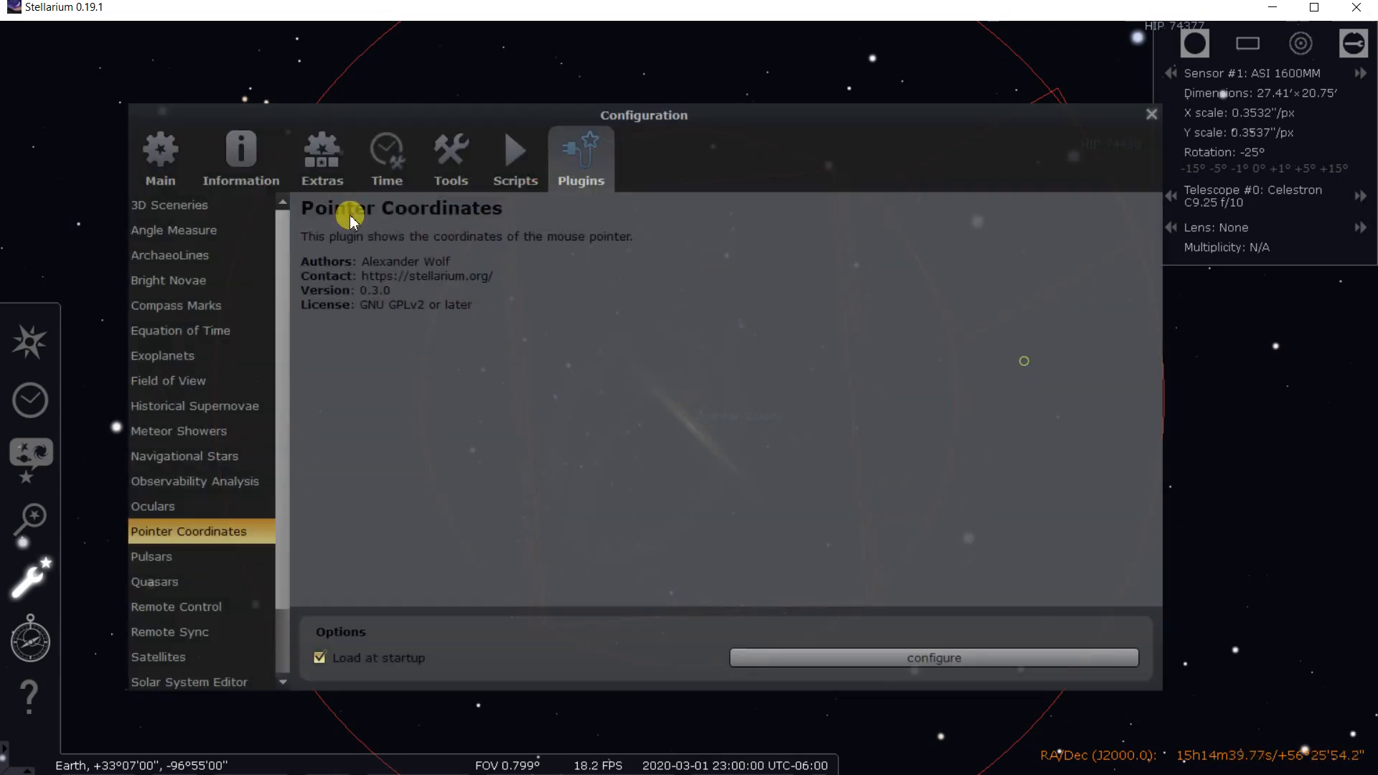
Step: Save all current options for use at the next startup and close the configuration window
click(161, 143)
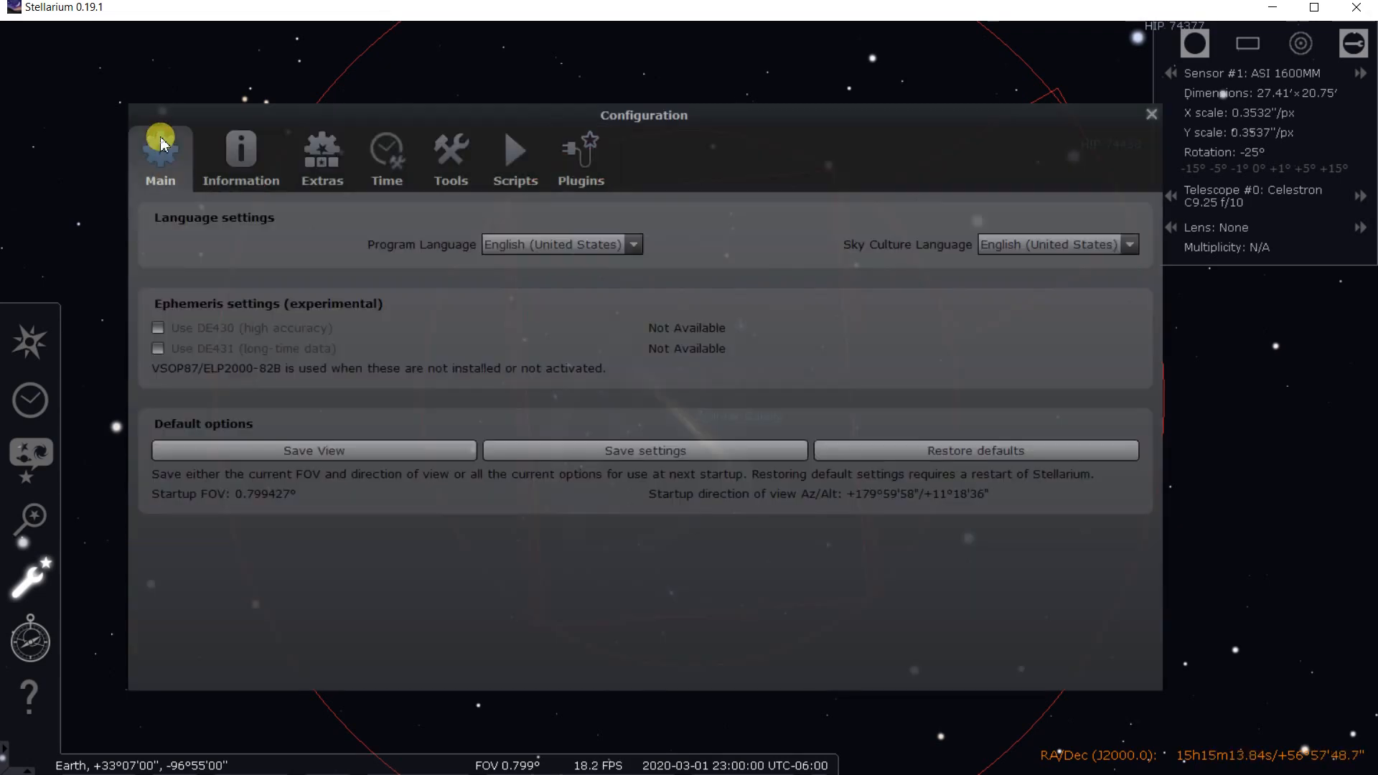
click(639, 450)
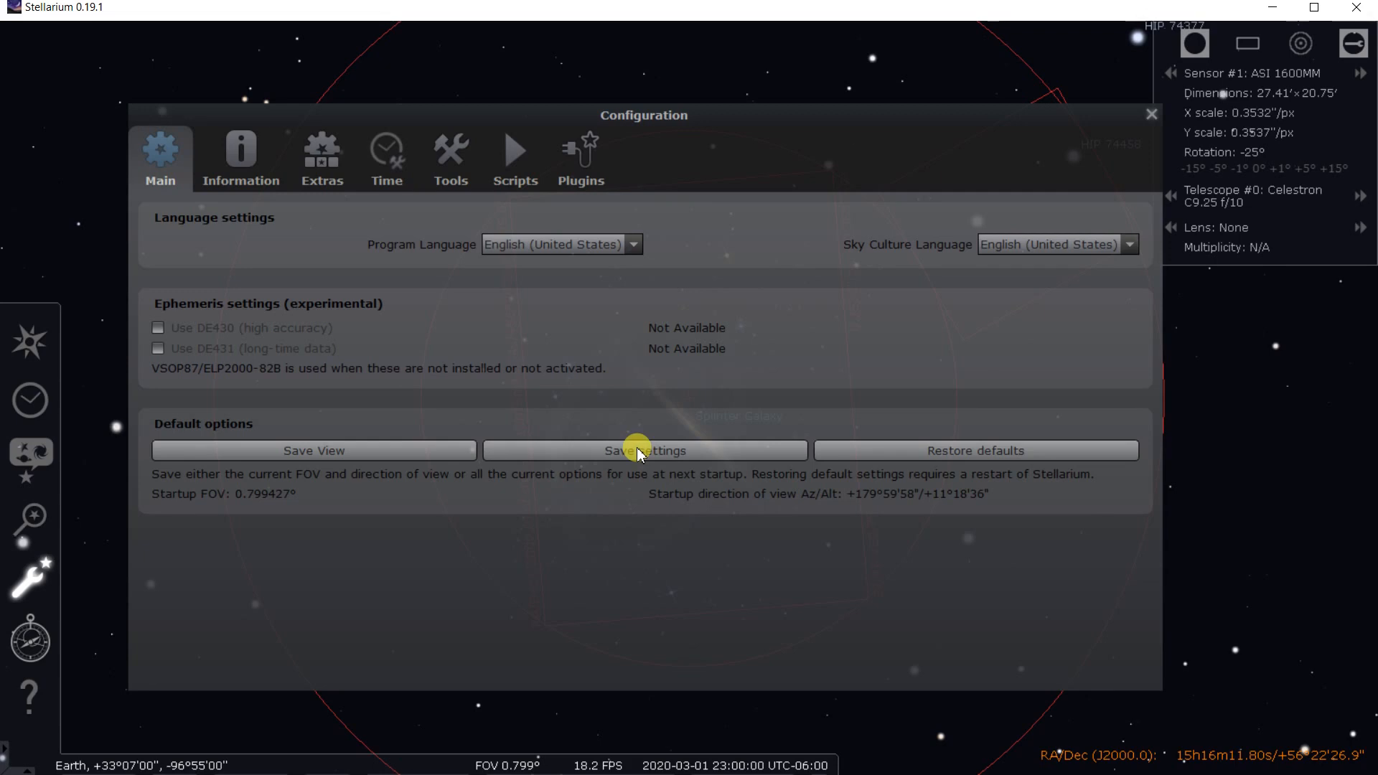
click(1151, 114)
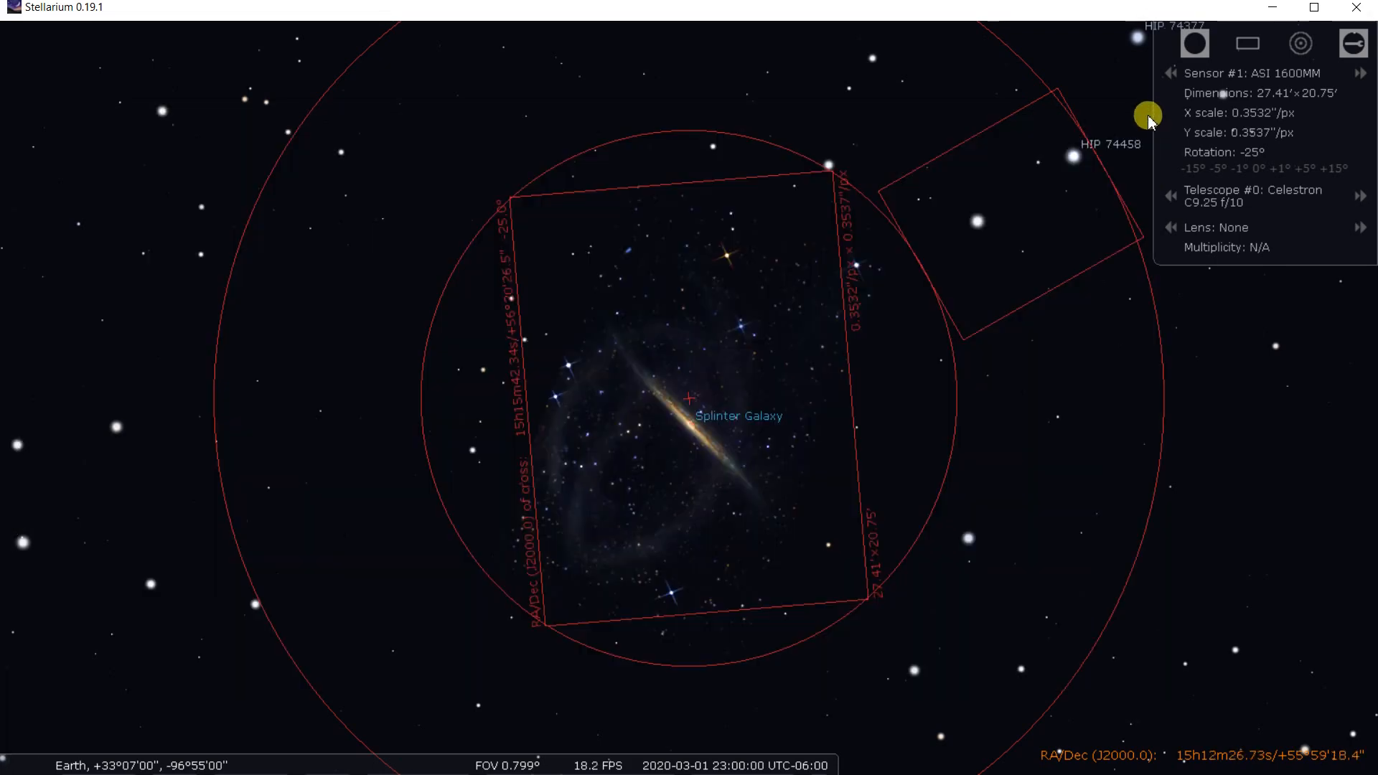